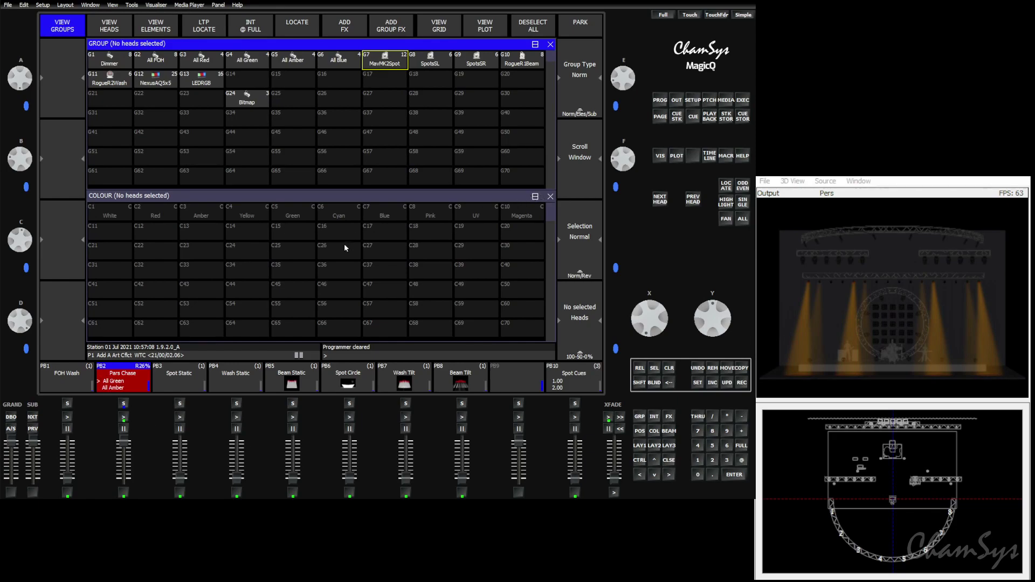
# - Fade out the Pars Chase playback and bring the MavMK2Spot group to full intensity
pyautogui.moveTo(123, 443); pyautogui.dragTo(127, 480)
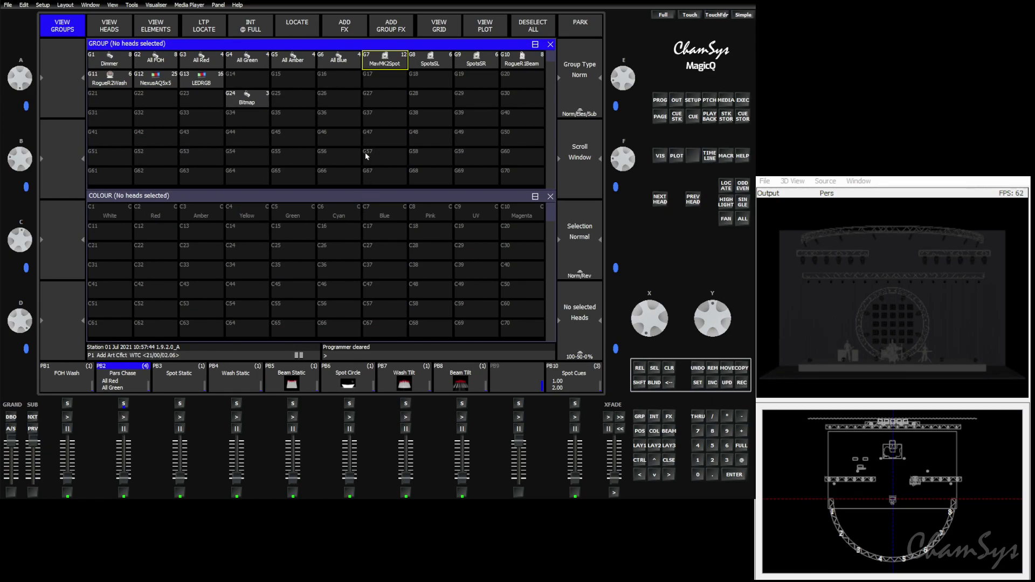
pyautogui.click(384, 65)
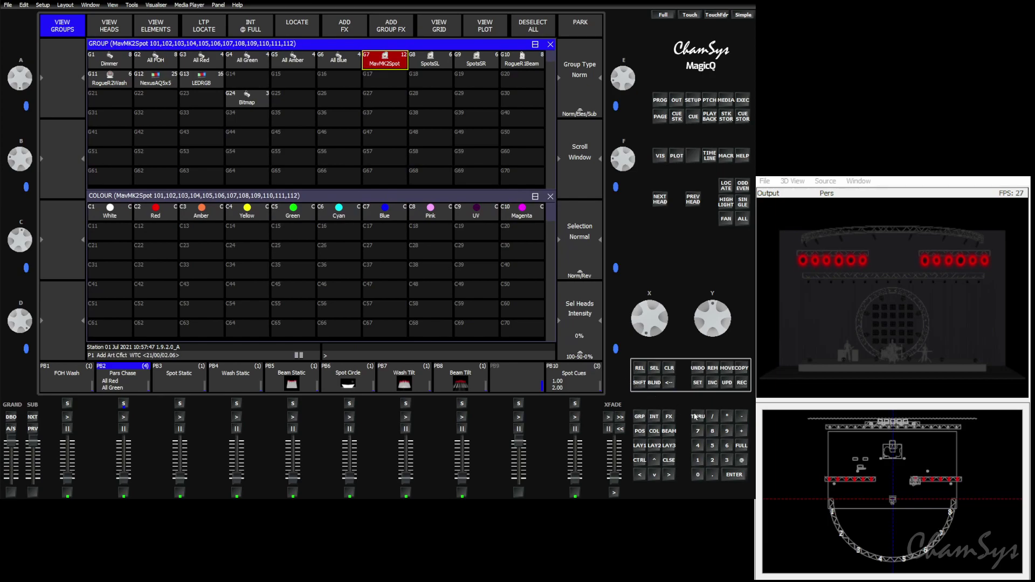
pyautogui.click(741, 445)
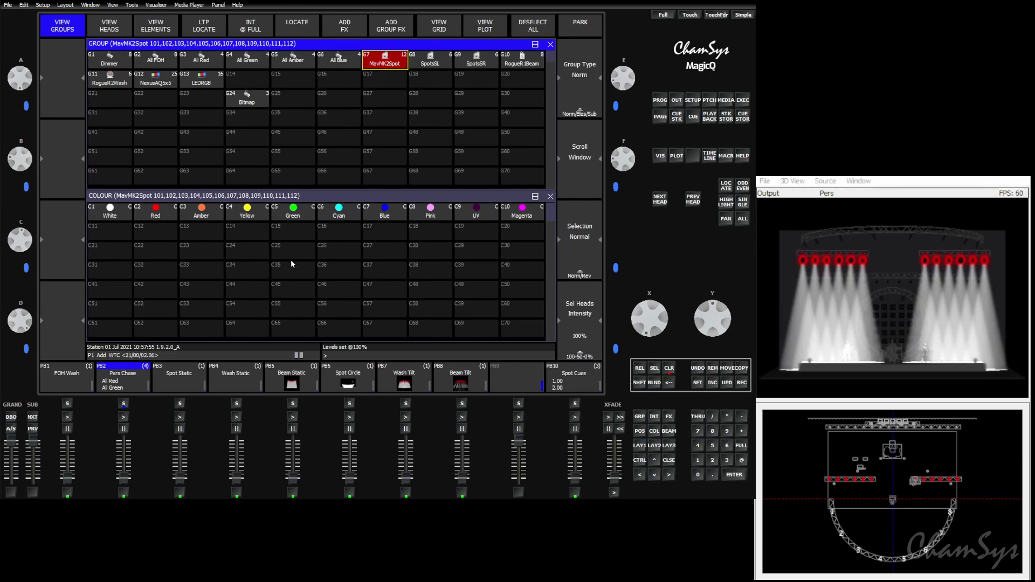
# - Try the Red and Blue colour palettes on the MavMK2Spot heads, finishing with all of them in Red
pyautogui.click(165, 216)
pyautogui.click(386, 216)
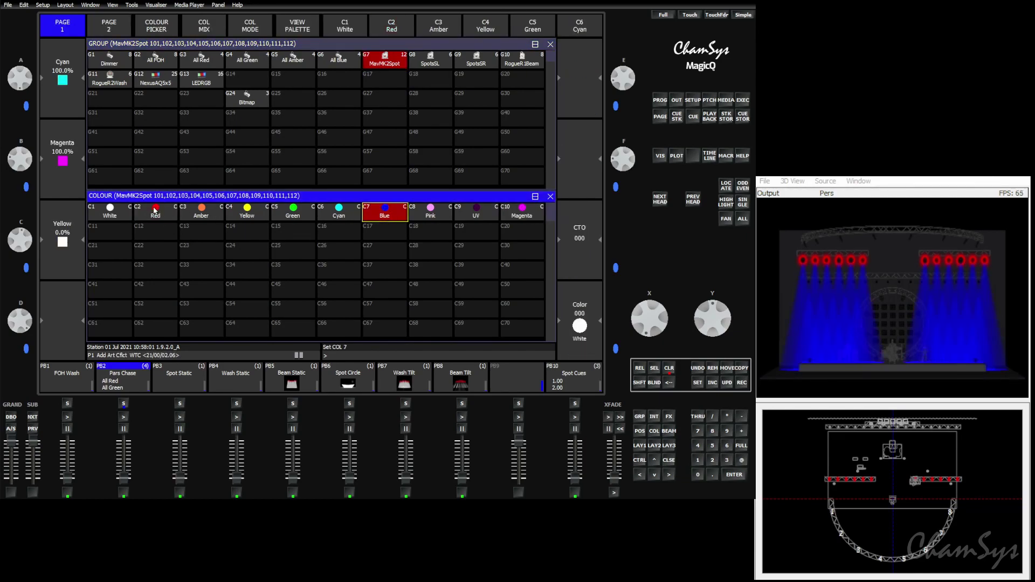
pyautogui.click(388, 215)
pyautogui.click(388, 213)
pyautogui.click(159, 217)
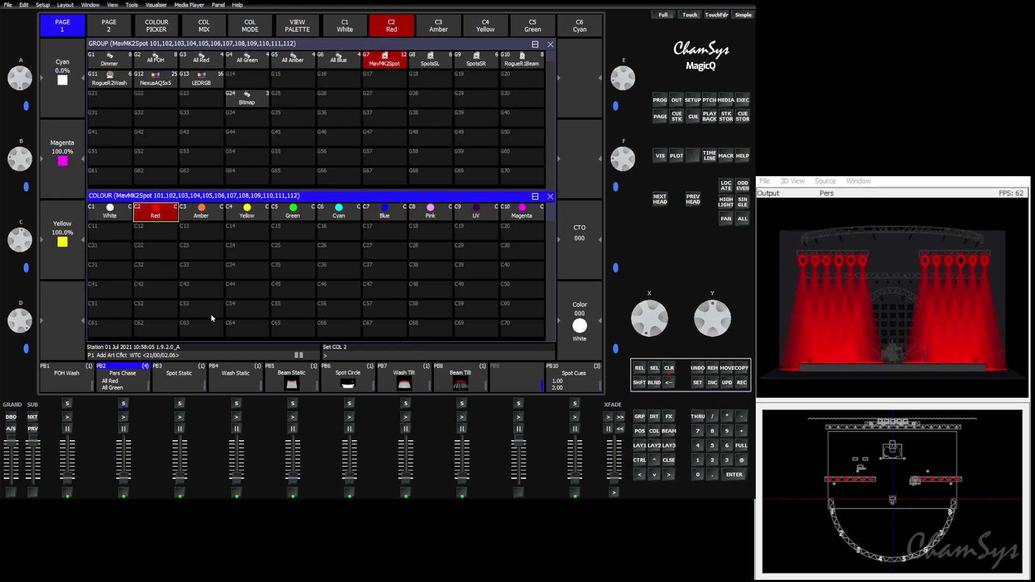
# - Apply the Blue palette to only the odd MavMK2Spot heads and reselect all heads in the group
pyautogui.click(742, 185)
pyautogui.click(147, 299)
pyautogui.click(384, 213)
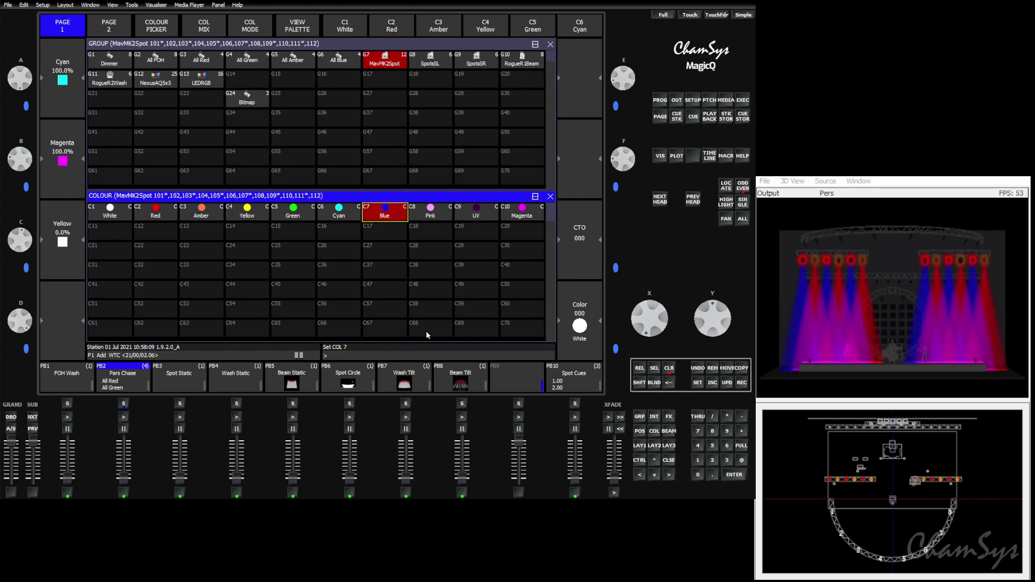
pyautogui.click(742, 218)
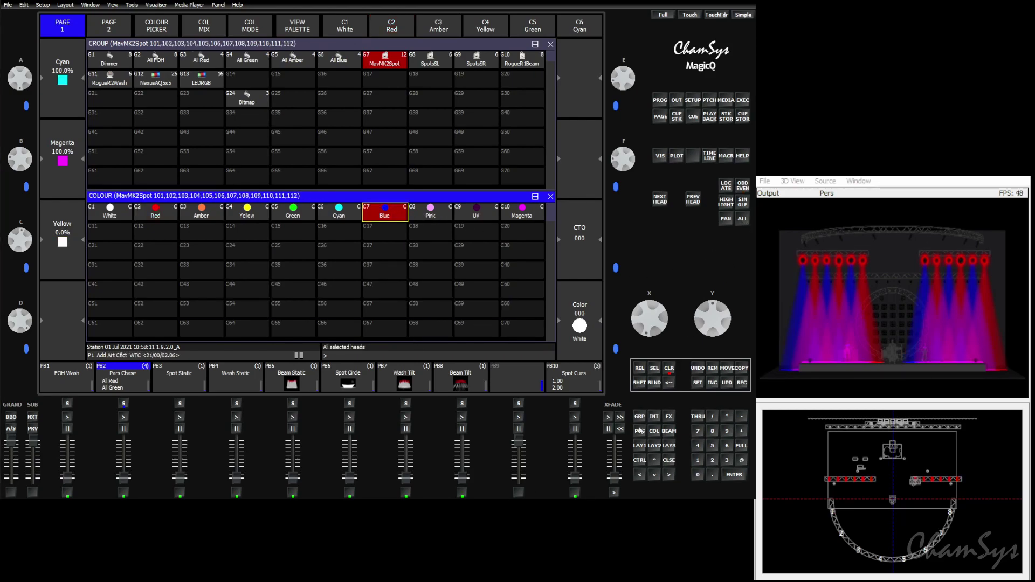
# - Record the alternating red and blue look as colour palette C16 and test it against the Red and Blue palettes
pyautogui.click(742, 383)
pyautogui.click(340, 233)
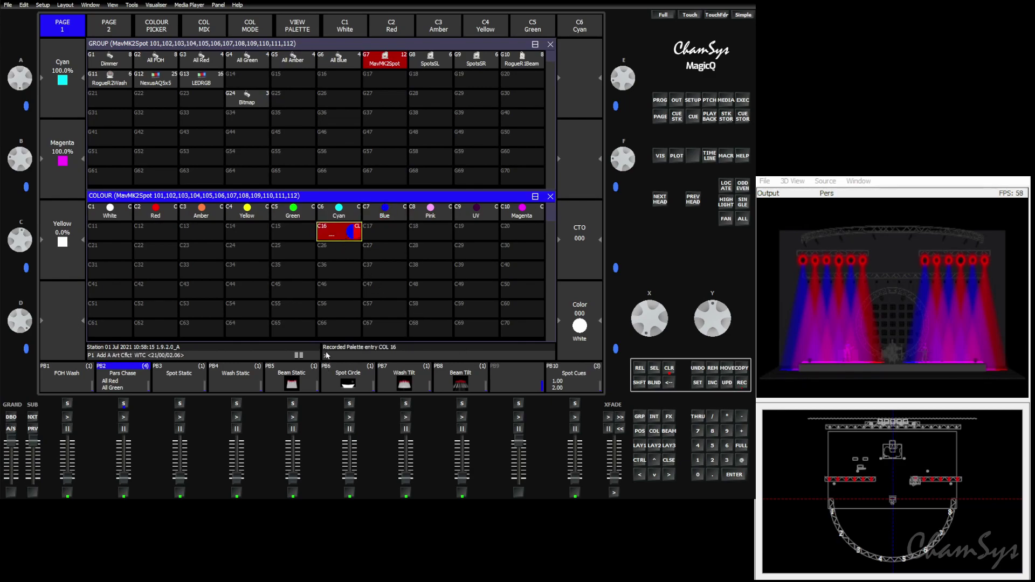
pyautogui.click(155, 215)
pyautogui.click(370, 218)
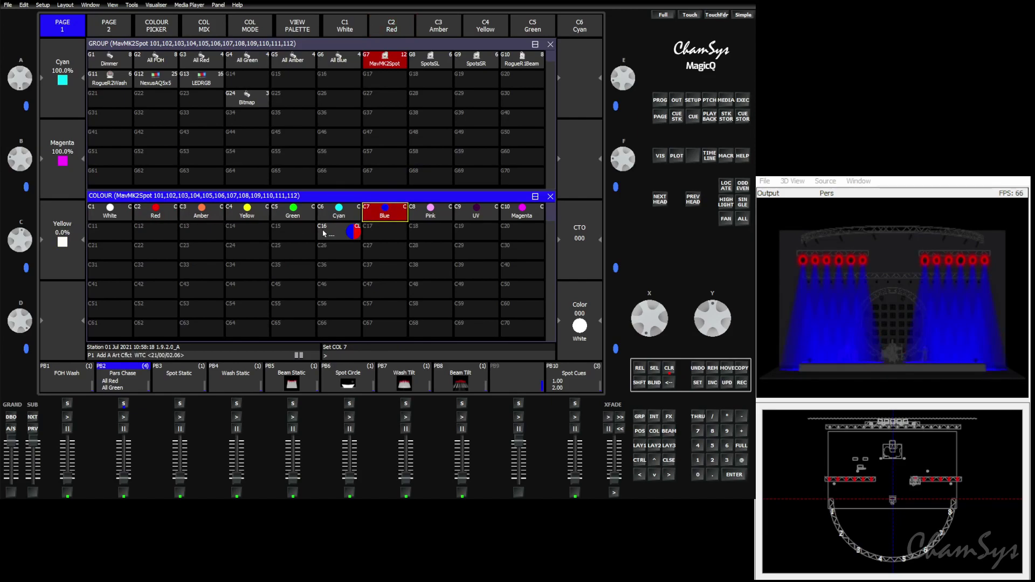
pyautogui.click(351, 235)
# - Name colour palette C16 "Red N Blue"
pyautogui.click(350, 350)
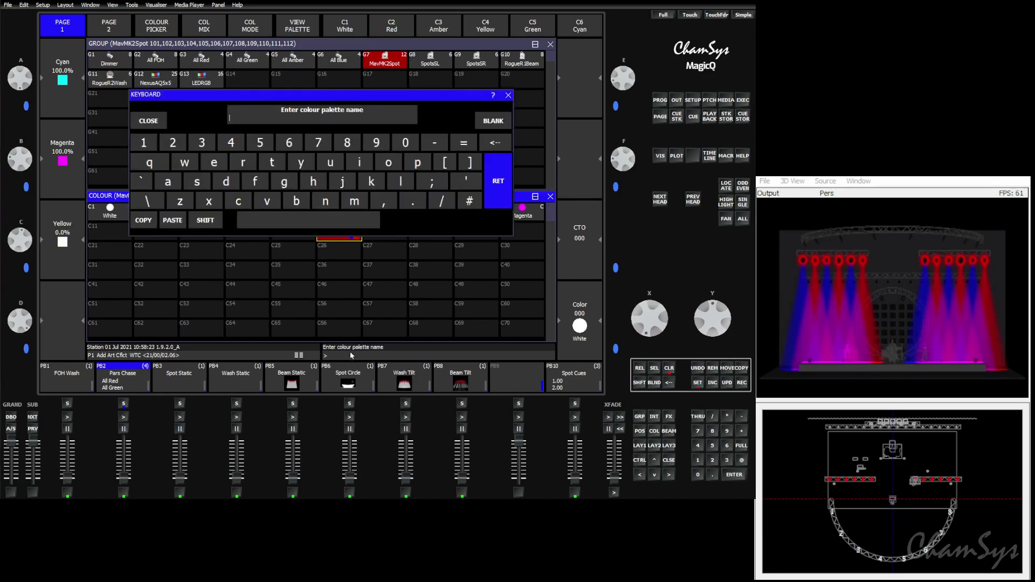
pyautogui.write('Red N Blue')
pyautogui.press('Return')
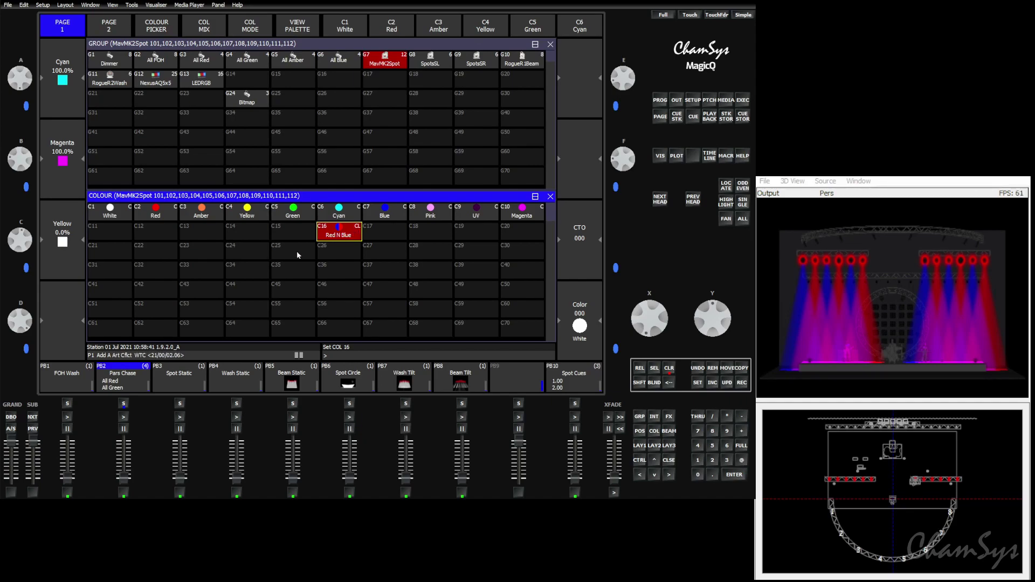
# - View the contents of the Red N Blue palette and examine which palettes heads 101 to 103 reference
pyautogui.click(277, 33)
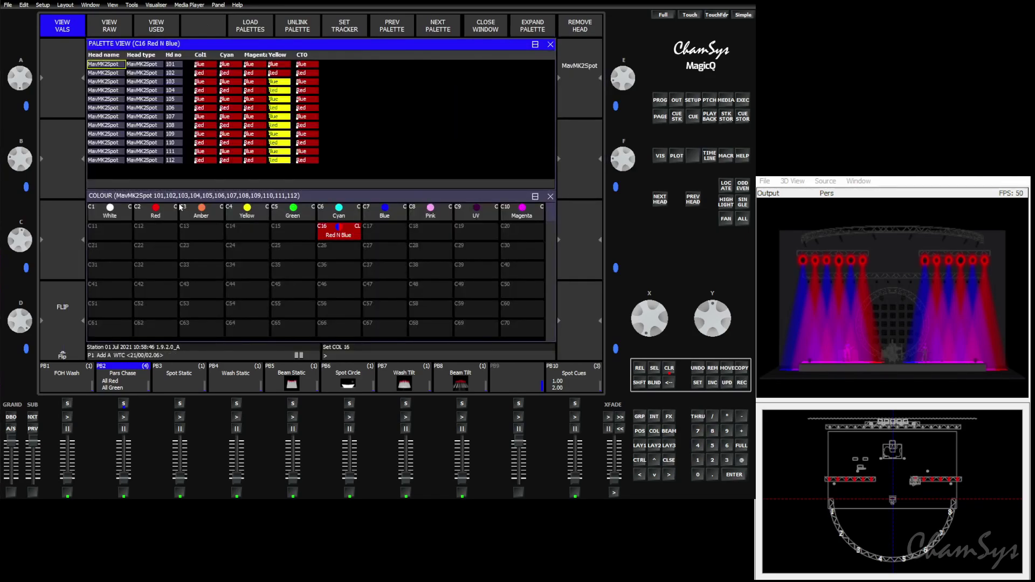
pyautogui.click(210, 65)
pyautogui.moveTo(210, 66); pyautogui.dragTo(306, 69)
pyautogui.moveTo(207, 75); pyautogui.dragTo(308, 74)
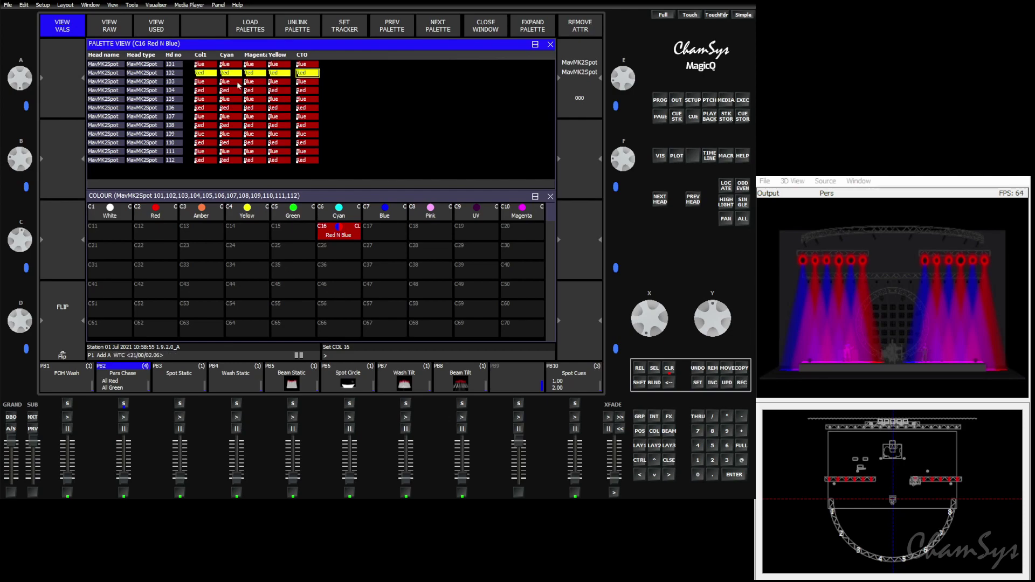
pyautogui.moveTo(196, 84); pyautogui.dragTo(223, 85)
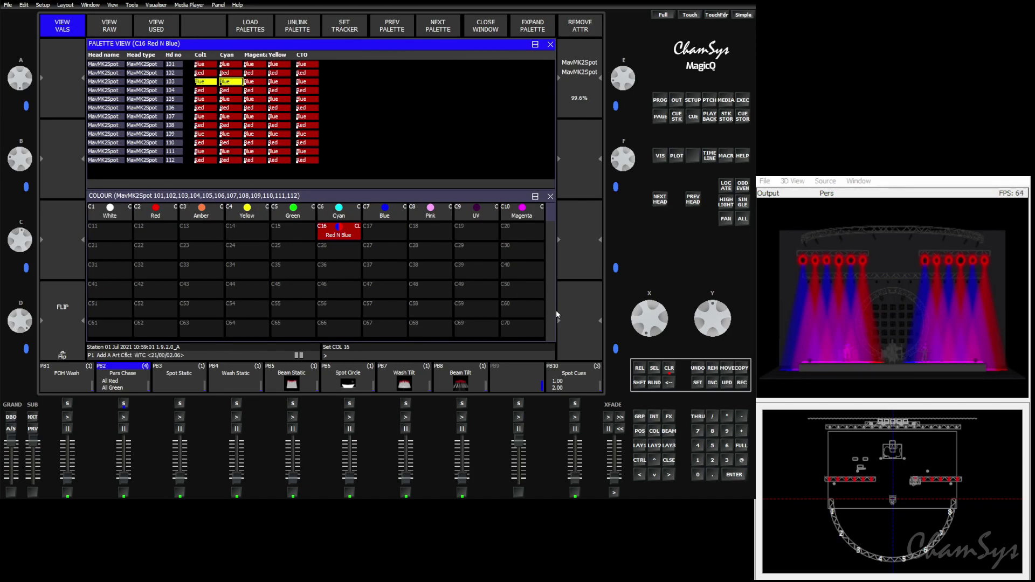
# - Record the current look as a cue on playback PB9 and inspect the colour palette references stored in it
pyautogui.click(739, 383)
pyautogui.click(541, 390)
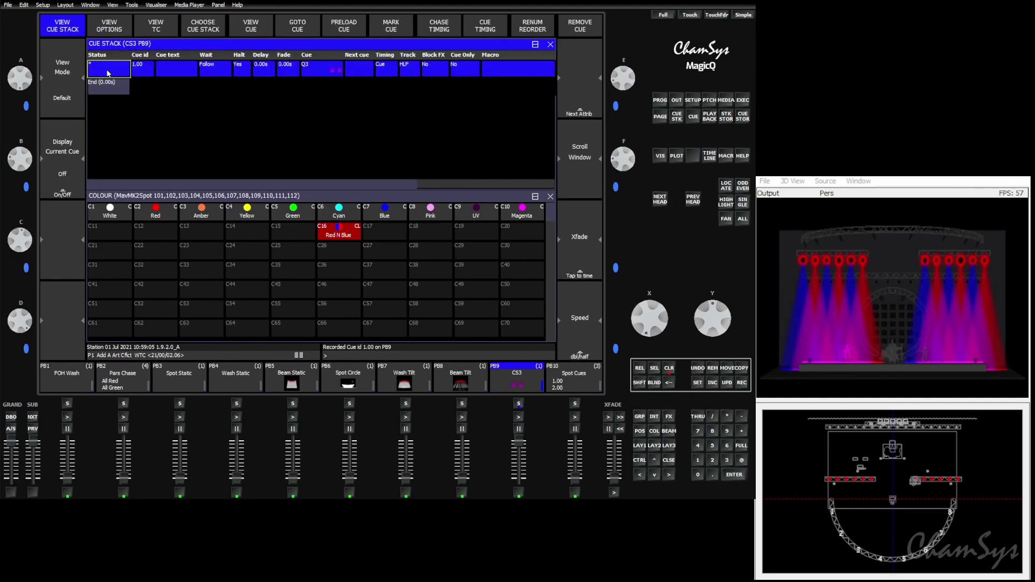
pyautogui.click(251, 25)
pyautogui.moveTo(228, 68); pyautogui.dragTo(347, 74)
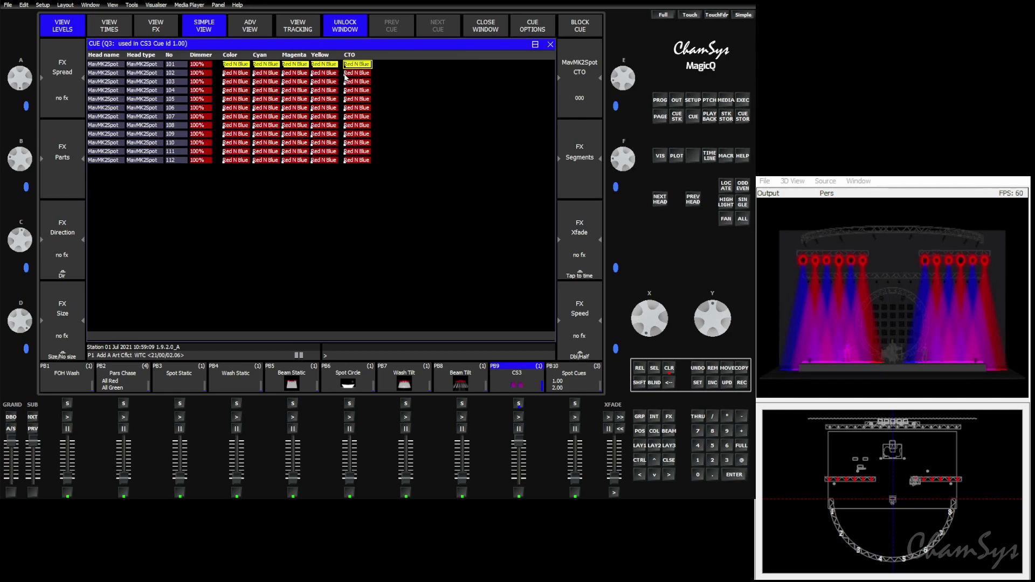
pyautogui.click(347, 73)
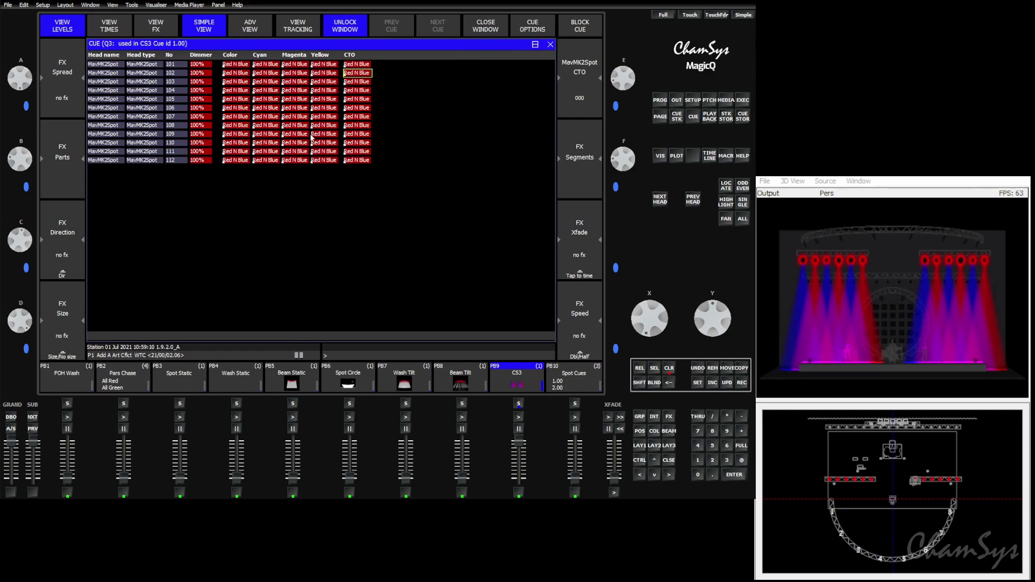
pyautogui.click(550, 45)
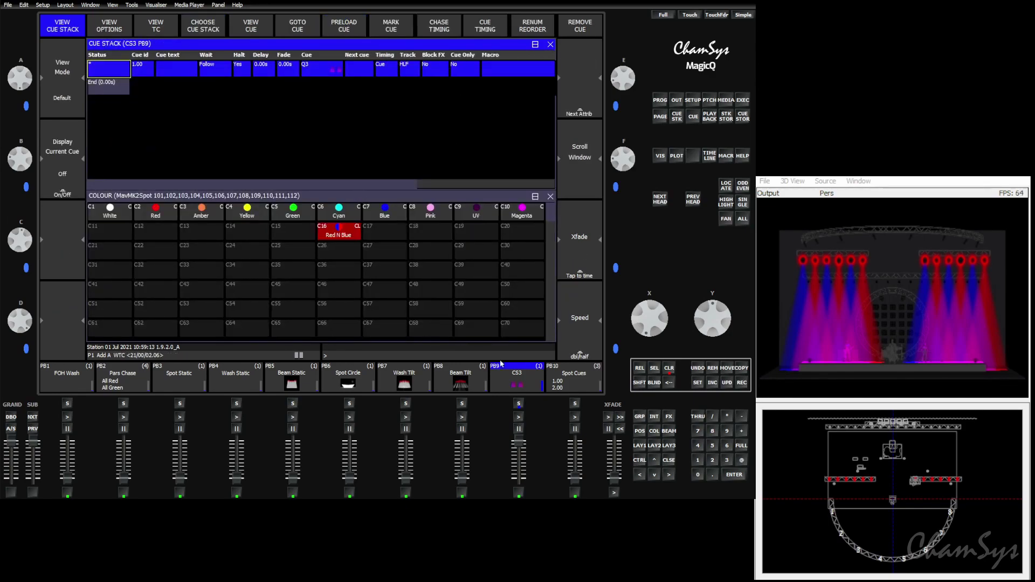
# - Look over the options of the PB9 cue stack and return to the group and colour windows
pyautogui.press('F2')
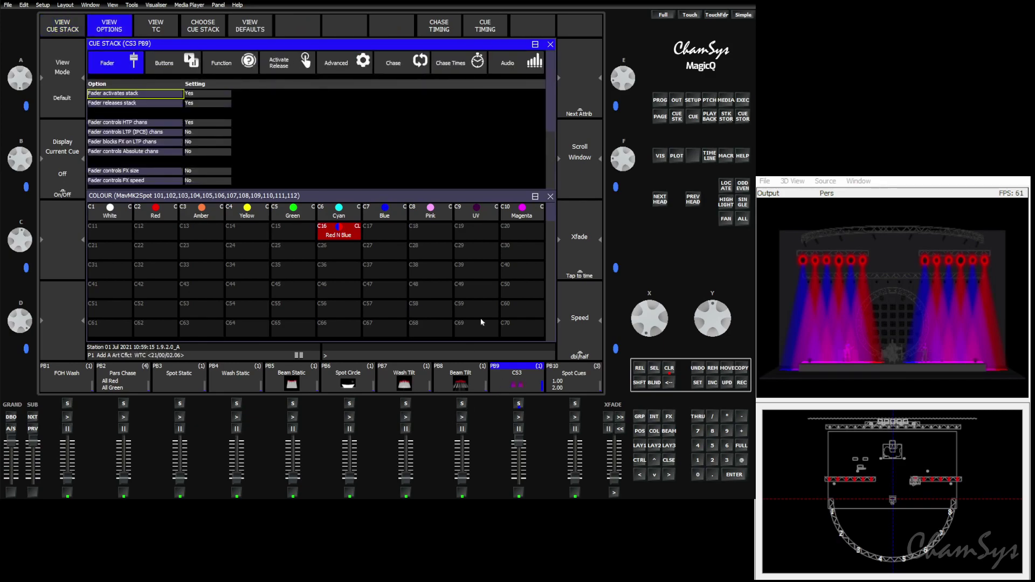
pyautogui.press('F1')
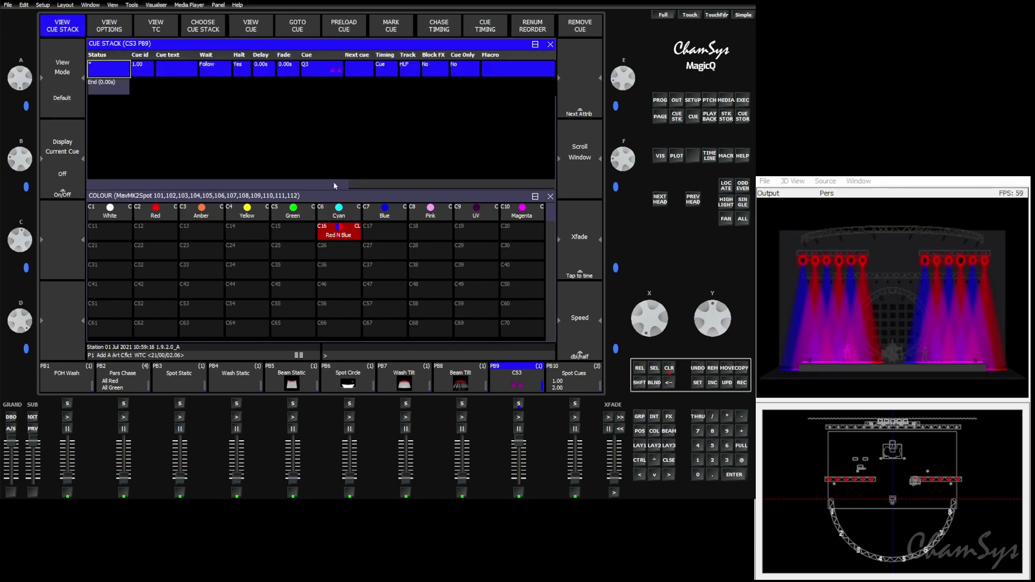
pyautogui.click(550, 44)
pyautogui.click(550, 45)
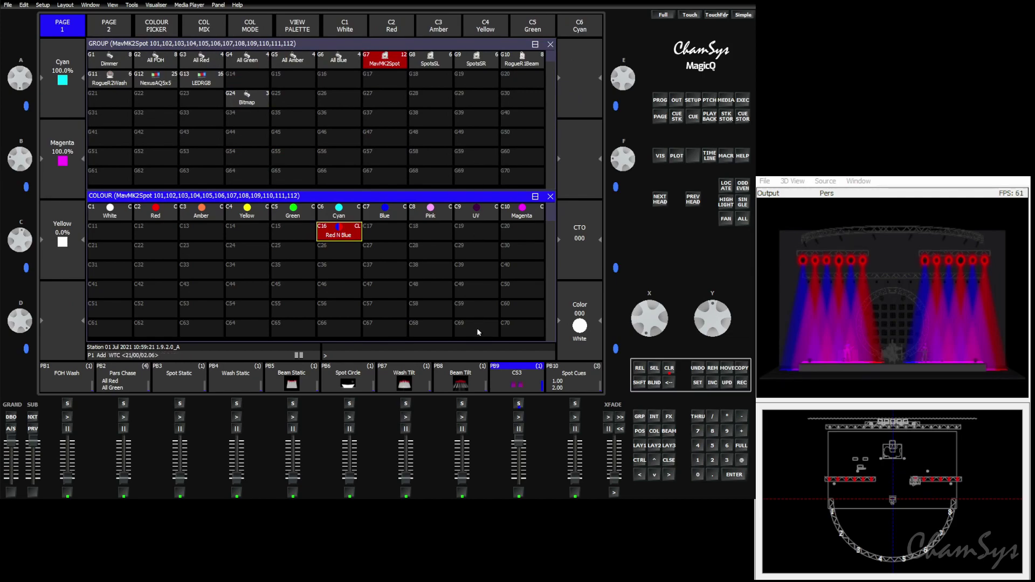
# - Compare the Red, Blue and Red N Blue palettes on the MavMK2Spot heads, finishing with Red N Blue
pyautogui.click(339, 236)
pyautogui.click(156, 214)
pyautogui.click(384, 213)
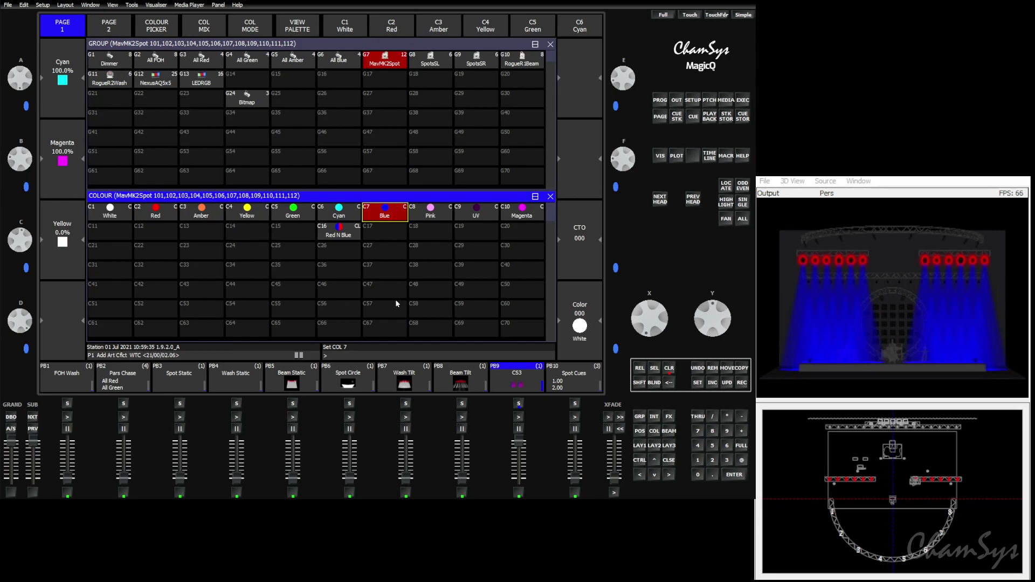
pyautogui.click(151, 214)
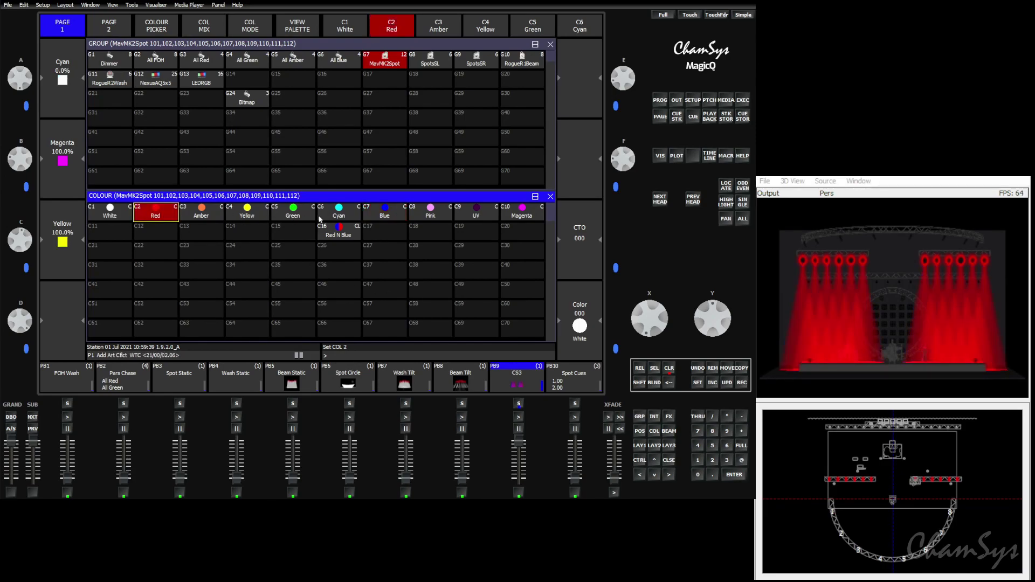
pyautogui.click(159, 218)
pyautogui.click(323, 235)
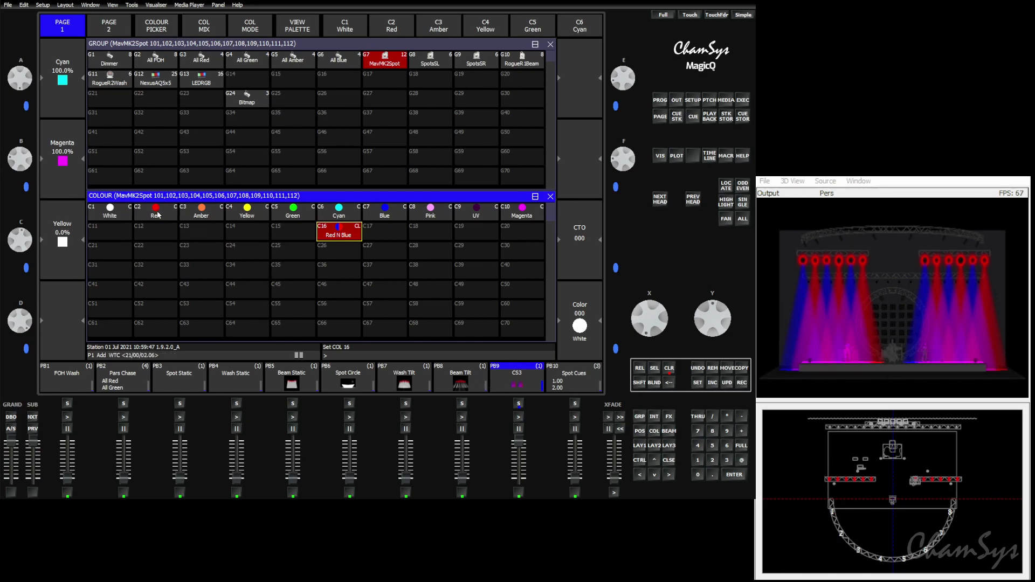
# - Activate the recorded cue on playback PB9 and clear the programmer
pyautogui.click(519, 417)
pyautogui.click(667, 369)
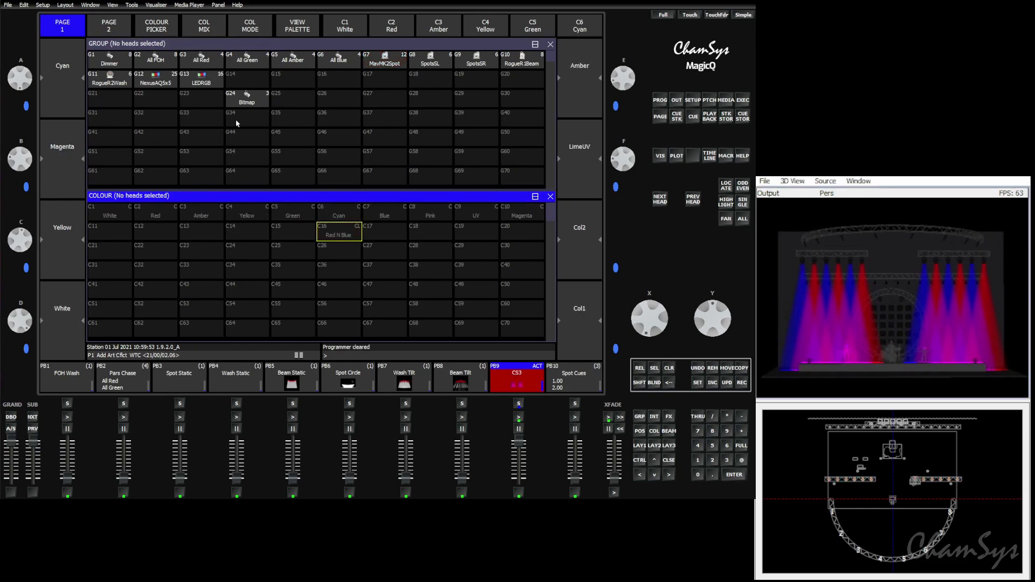
# - Update the Red palette with Magenta at 0% for the MavMK2Spot heads, and clear the programmer to check the PB9 look
pyautogui.click(380, 61)
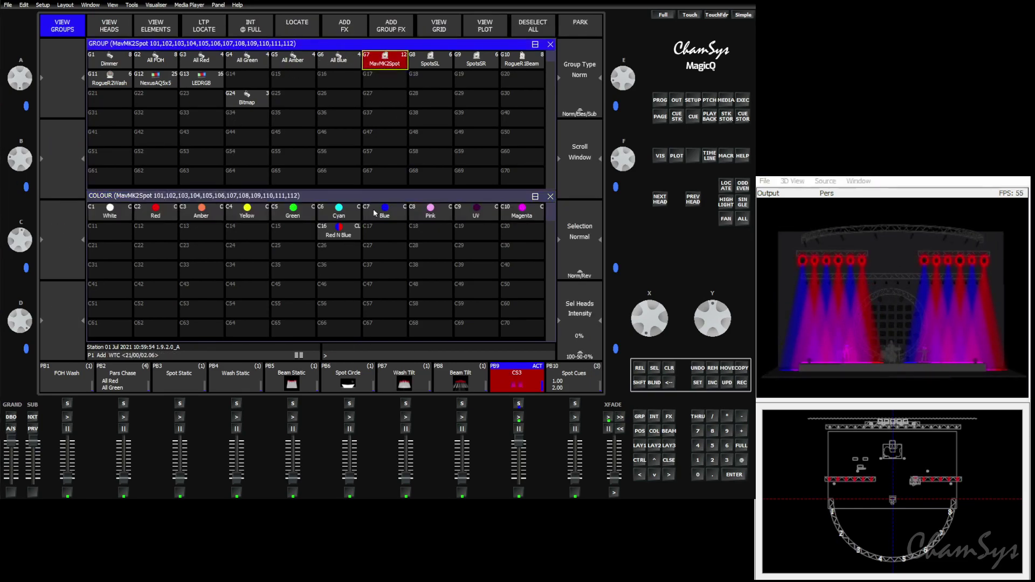
pyautogui.click(156, 212)
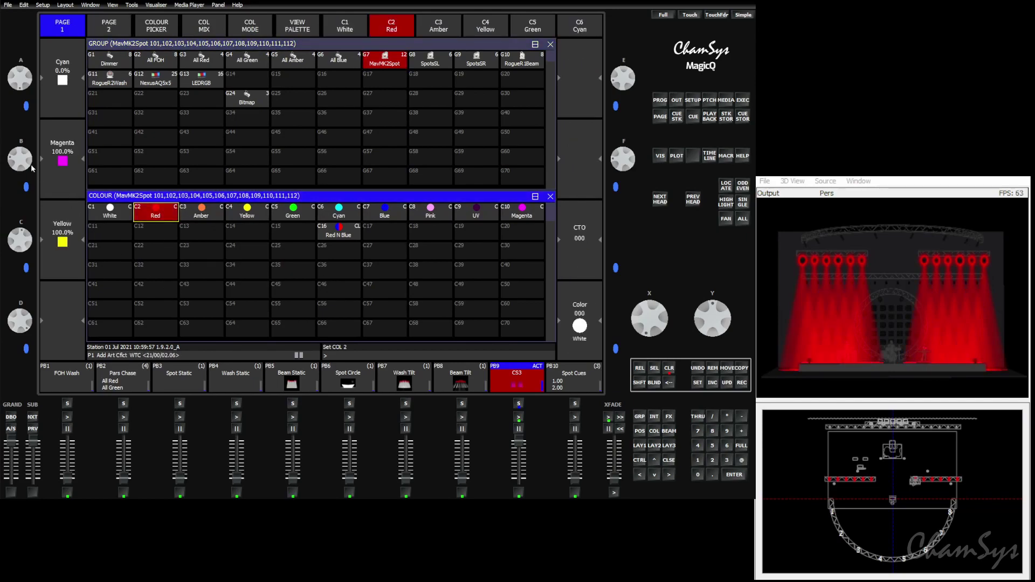
pyautogui.moveTo(19, 159); pyautogui.dragTo(24, 58)
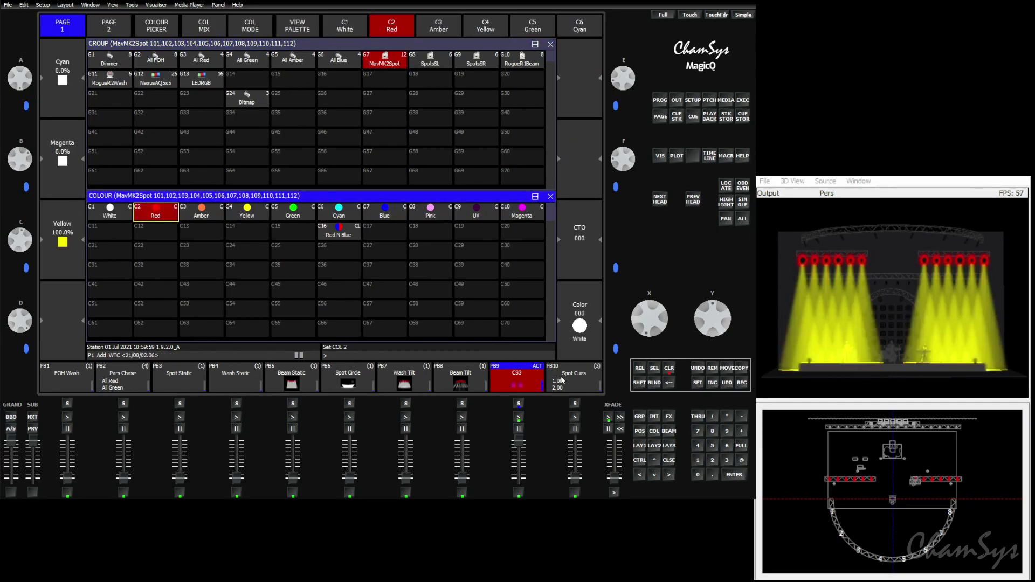
pyautogui.click(742, 383)
pyautogui.click(164, 216)
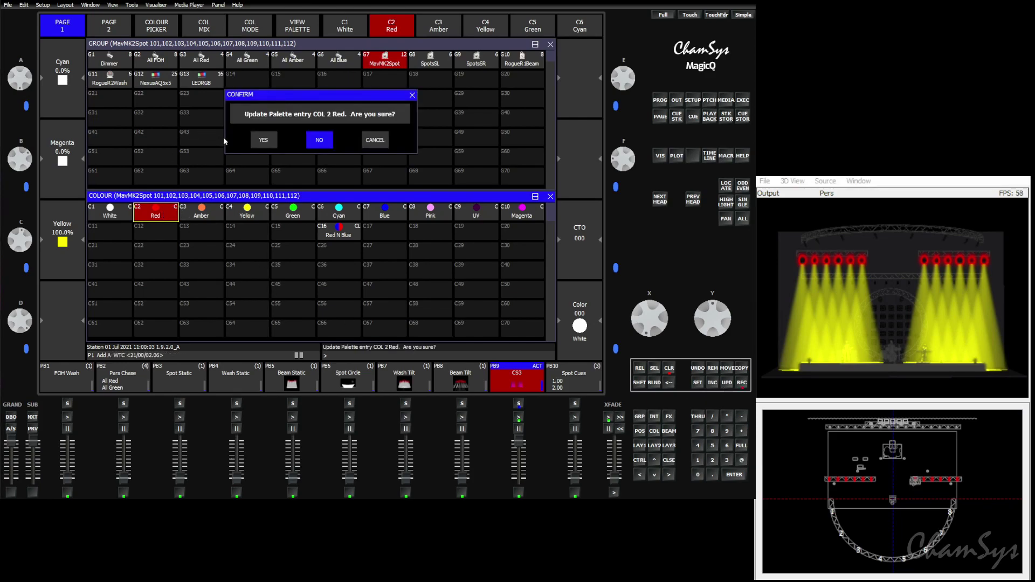
pyautogui.click(264, 140)
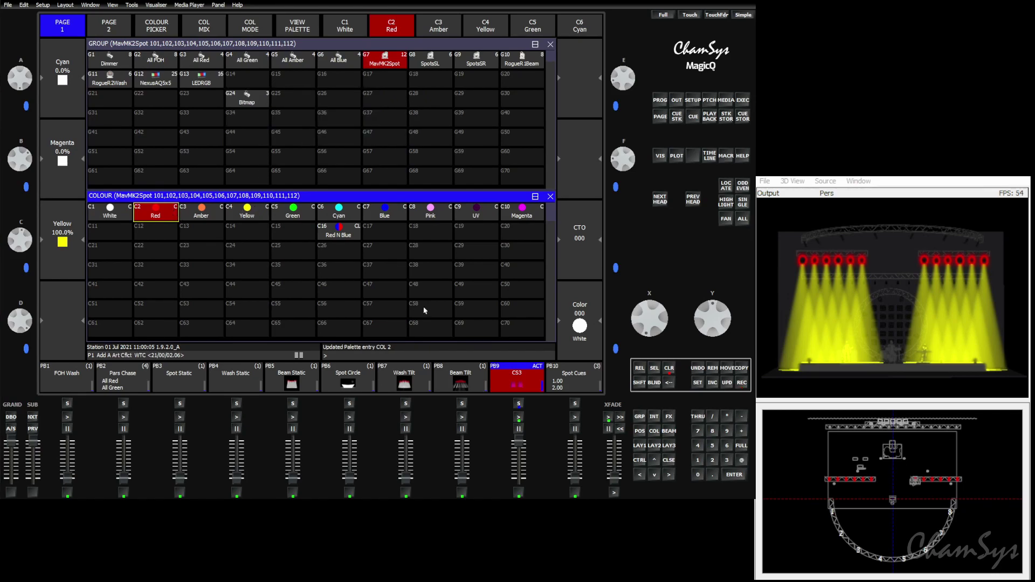
pyautogui.click(668, 368)
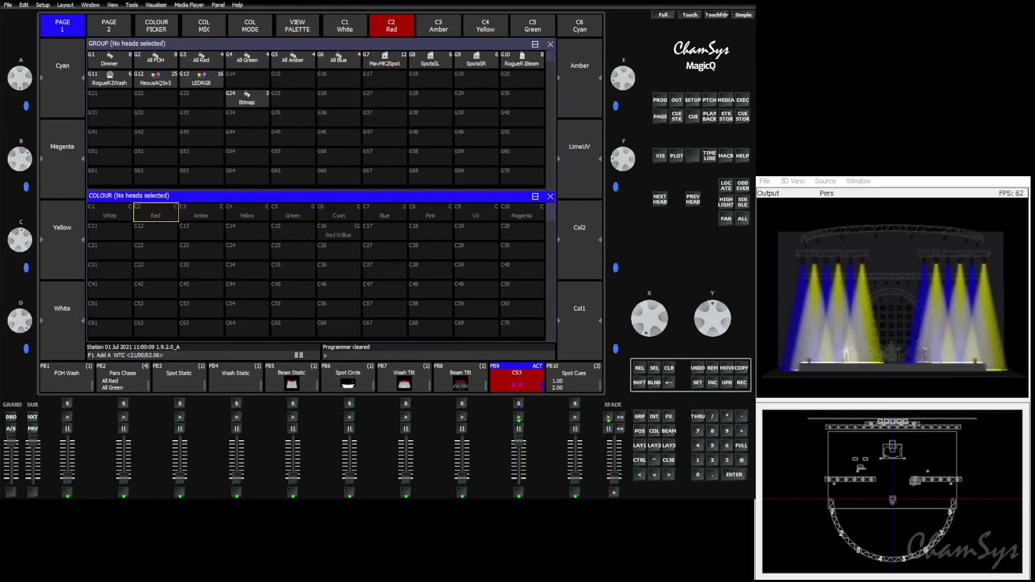
pyautogui.moveTo(797, 316); pyautogui.dragTo(916, 313)
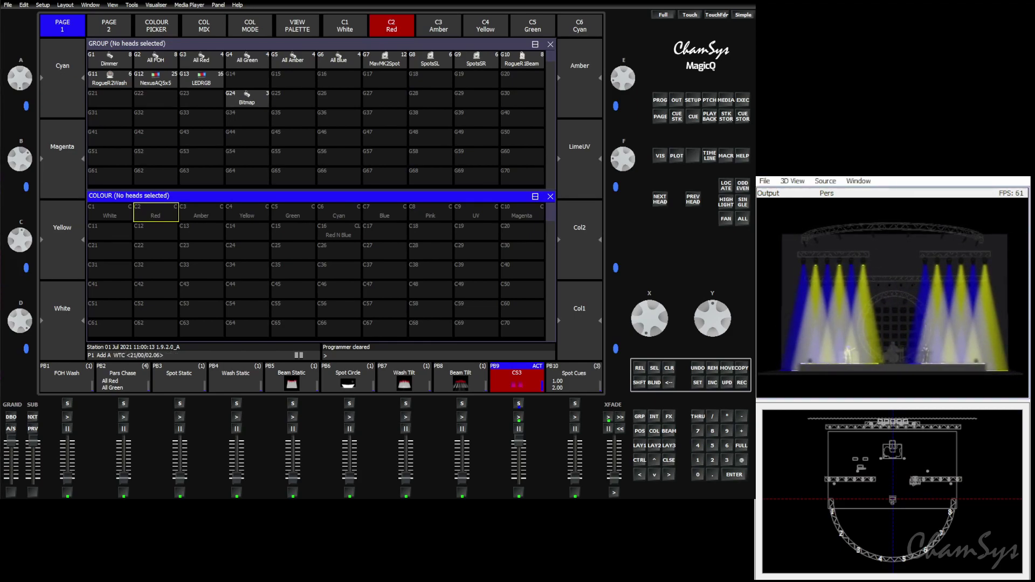
# - Reselect the MavMK2Spot group and recall the Red N Blue palette followed by the updated Red palette
pyautogui.click(385, 61)
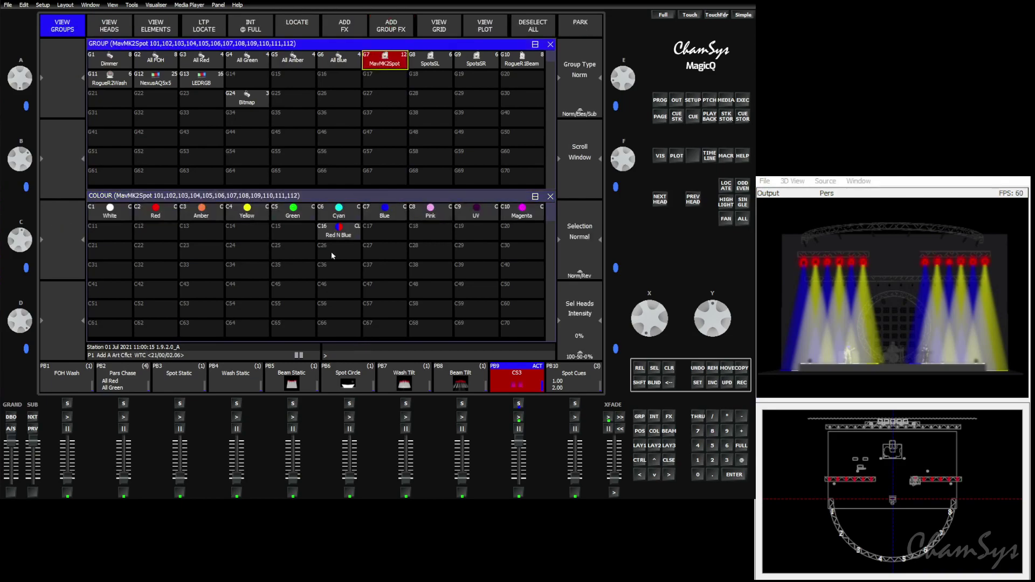
pyautogui.click(338, 232)
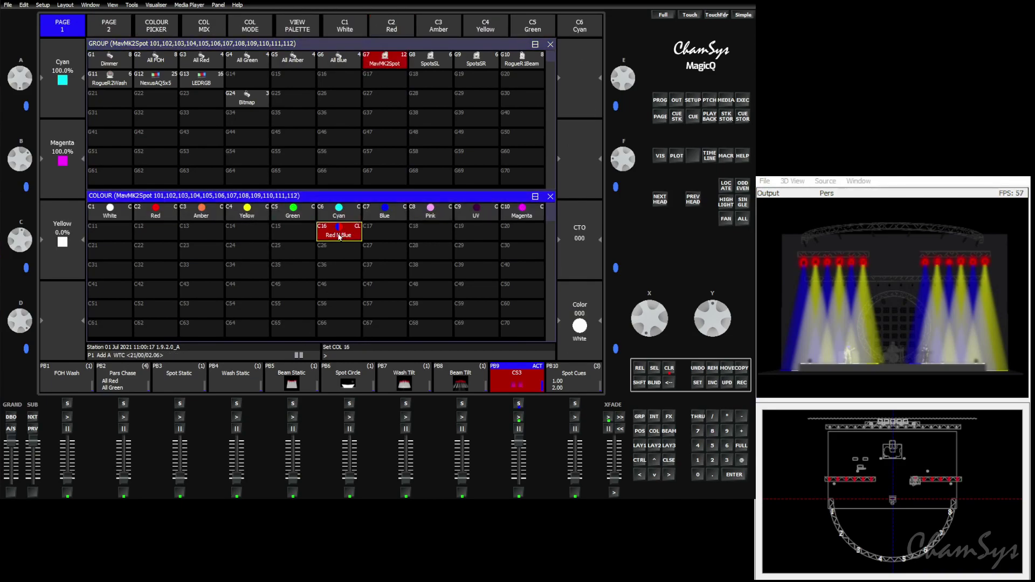
pyautogui.click(157, 215)
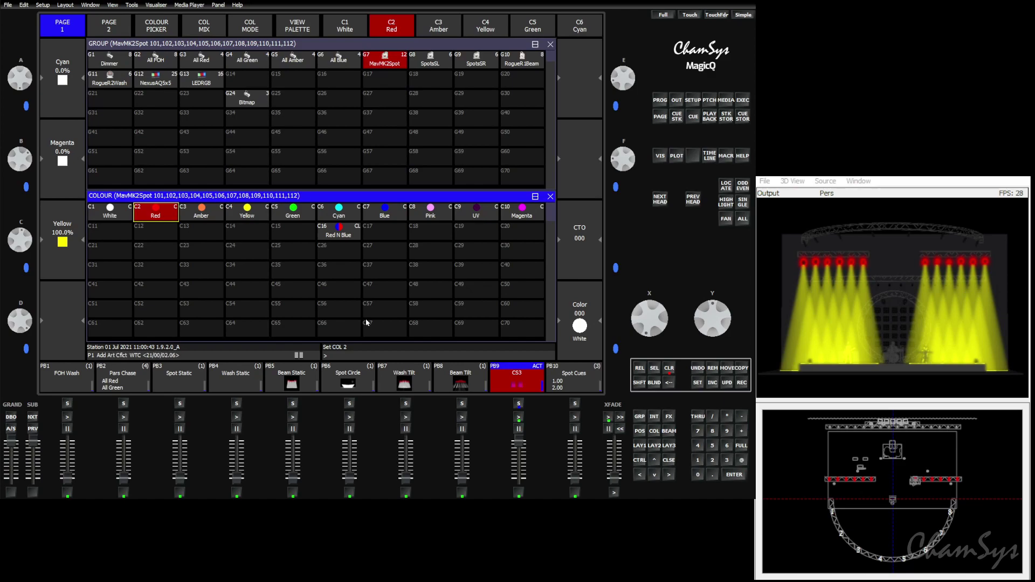
# - Compare the Pink, Red N Blue and Red palettes on the MavMK2Spot heads, finishing with Red
pyautogui.click(432, 217)
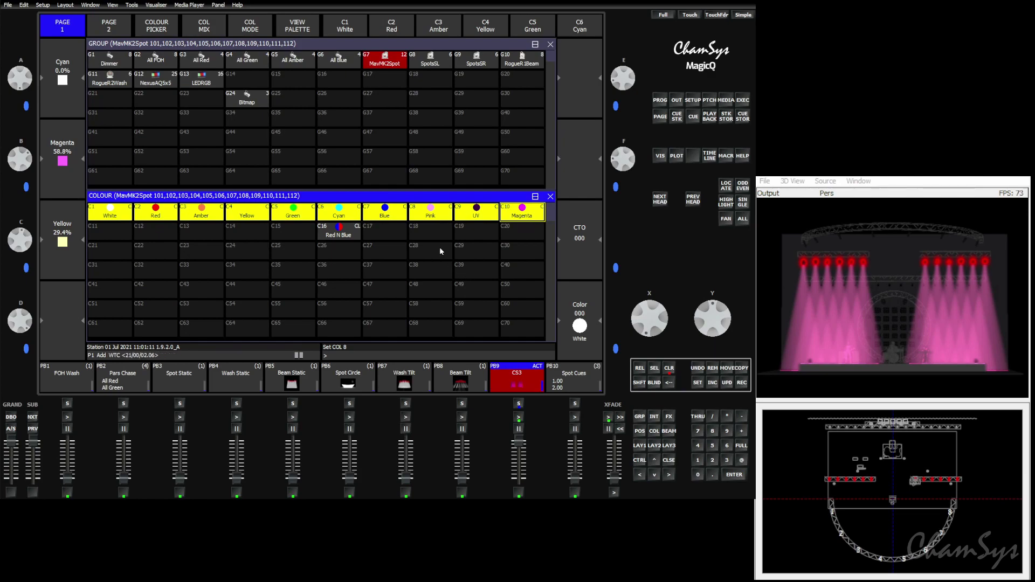
pyautogui.click(338, 230)
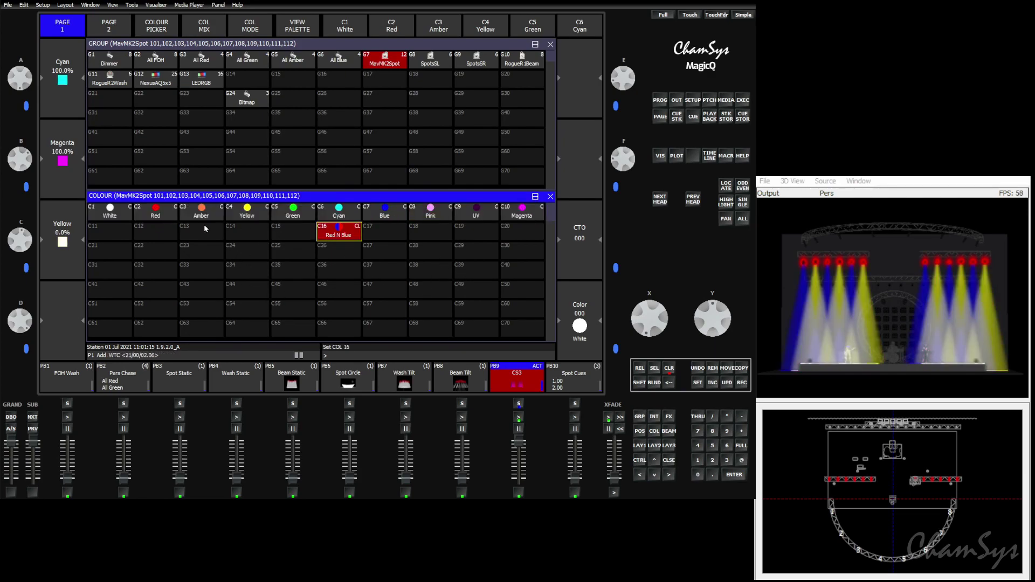
pyautogui.click(156, 213)
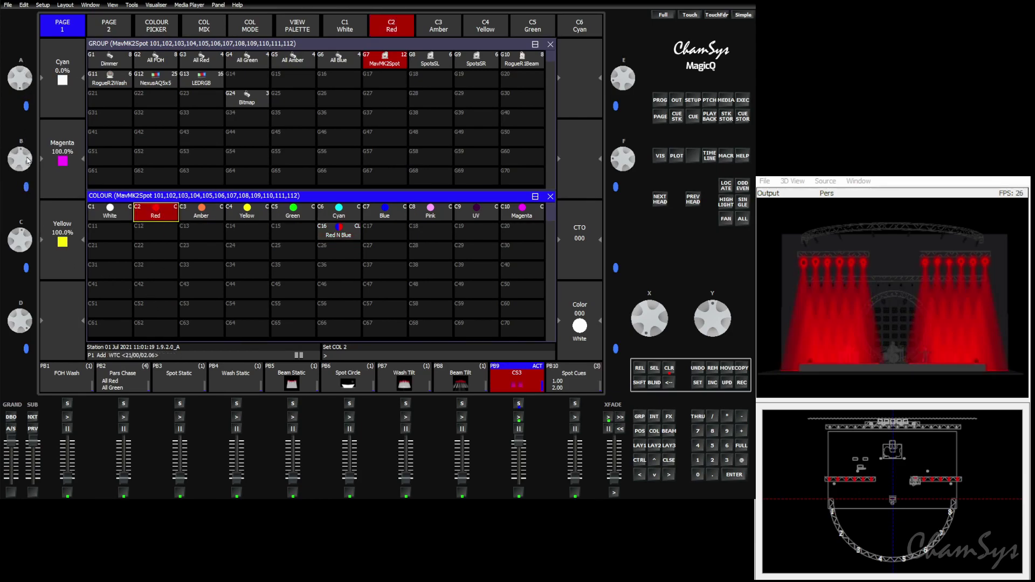
# - Update the Red palette with Magenta at 100%, then recall Red N Blue and clear the programmer to check the PB9 look
pyautogui.moveTo(20, 156); pyautogui.dragTo(20, 143)
pyautogui.click(742, 383)
pyautogui.click(156, 212)
pyautogui.click(267, 139)
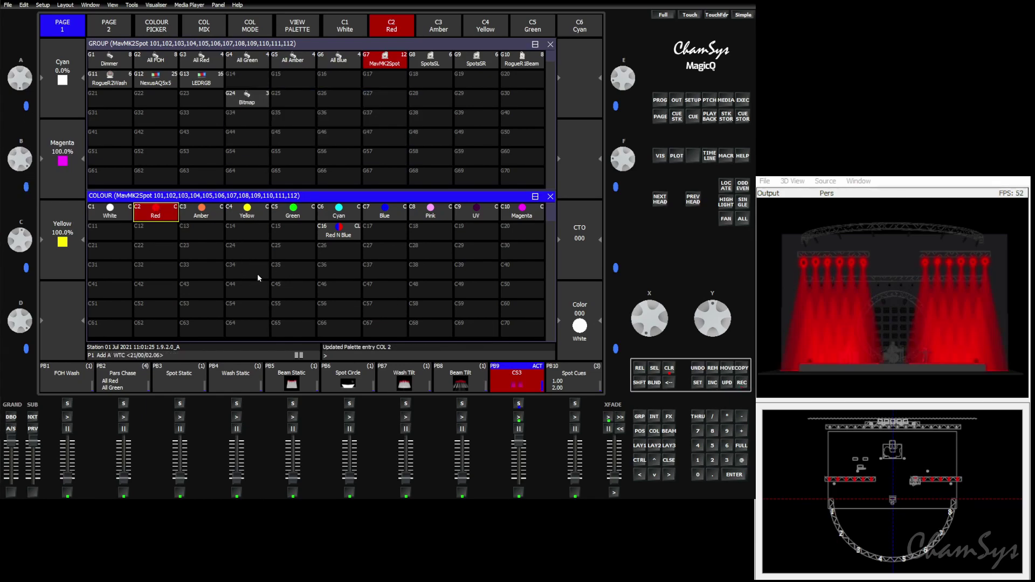
pyautogui.click(353, 236)
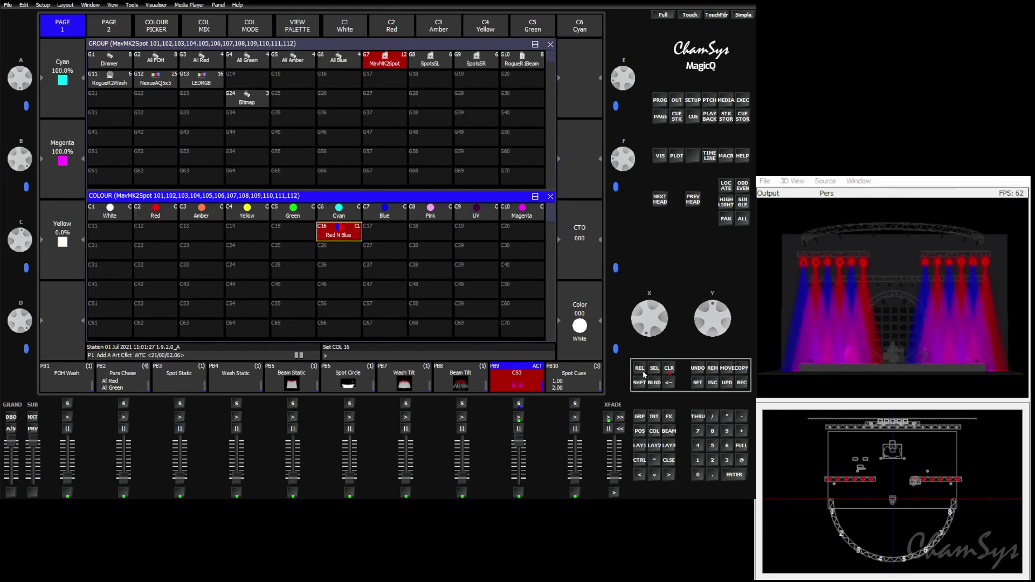
pyautogui.click(671, 370)
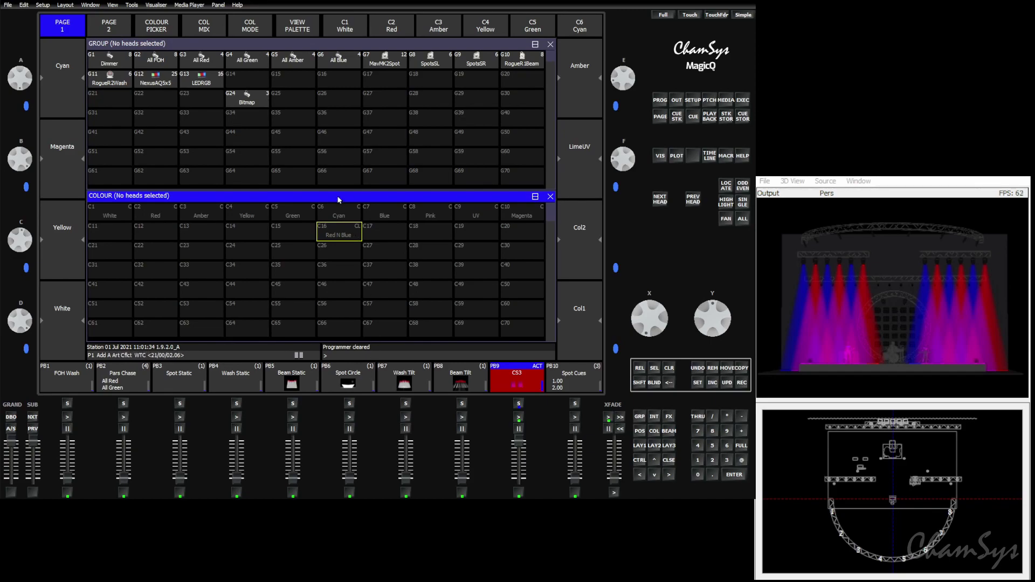
# - Reselect the MavMK2Spot group, recall Red N Blue and examine the links to Red and Blue for each head in the palette's contents
pyautogui.click(384, 60)
pyautogui.click(340, 235)
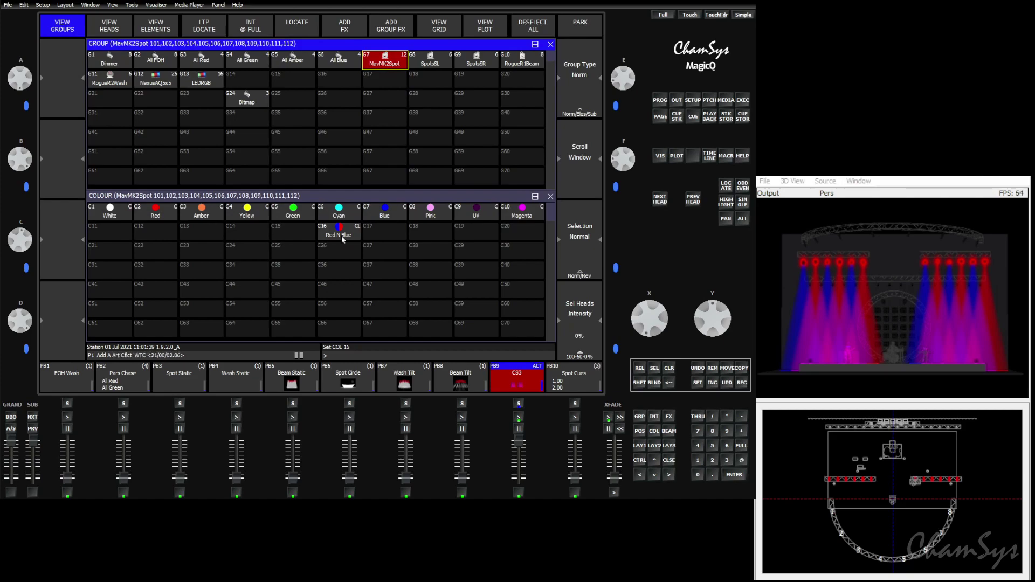
pyautogui.click(338, 230)
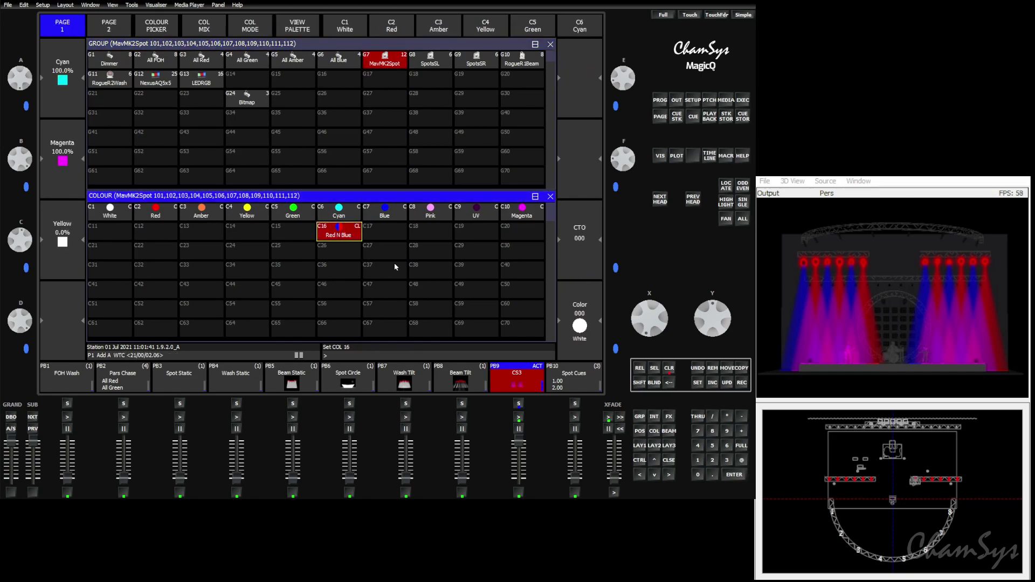
pyautogui.press('shift')
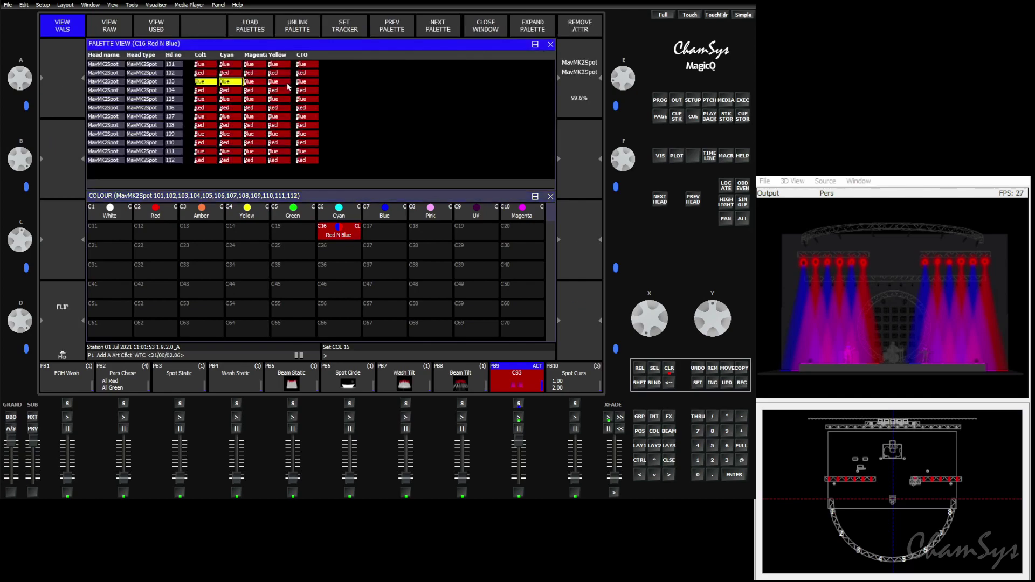
# - Unlink the Red N Blue palette from the Red and Blue palettes and recall it on the MavMK2Spot heads
pyautogui.click(327, 193)
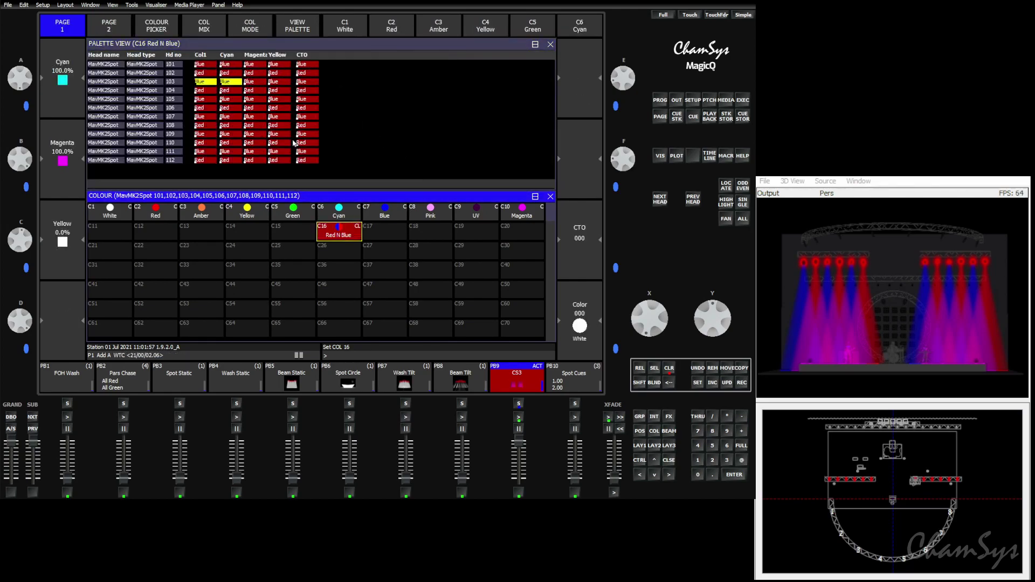
pyautogui.press('shift')
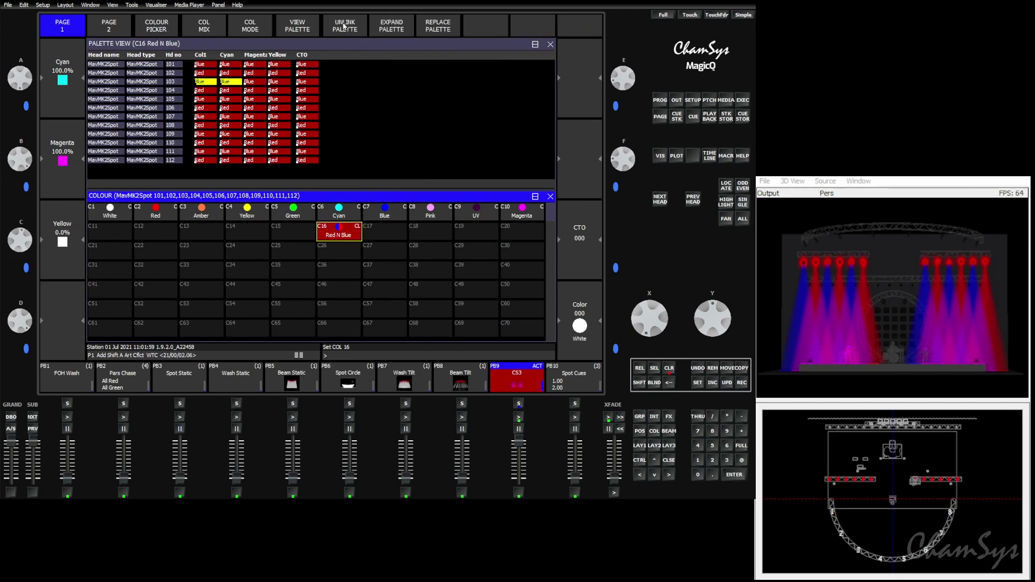
pyautogui.click(344, 25)
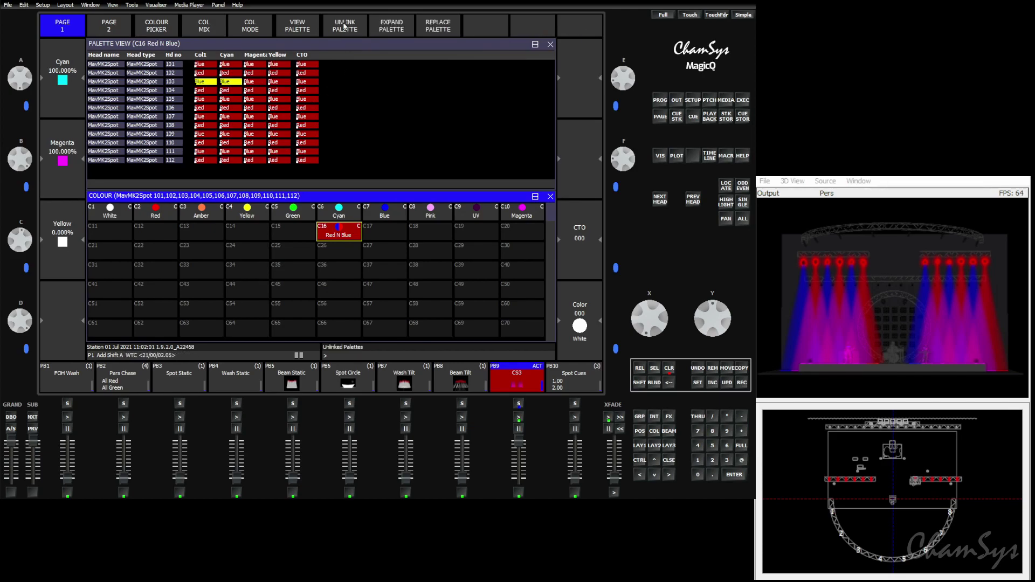
pyautogui.click(343, 230)
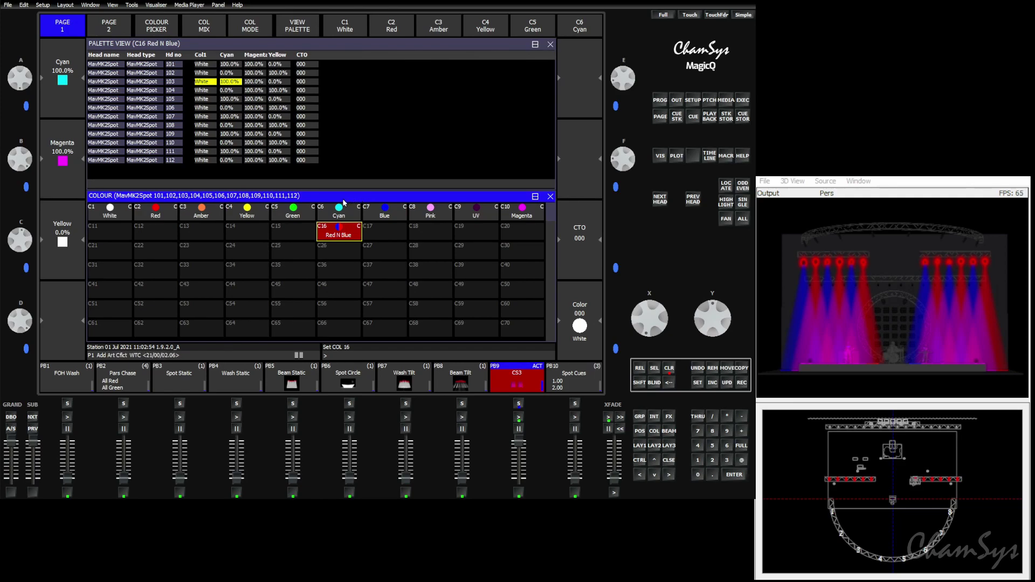
# - Clear the programmer, bring the MavMK2Spot group to 100% in Cyan, and record it as cue 2 on PB9
pyautogui.click(669, 371)
pyautogui.click(639, 416)
pyautogui.click(698, 431)
pyautogui.click(740, 445)
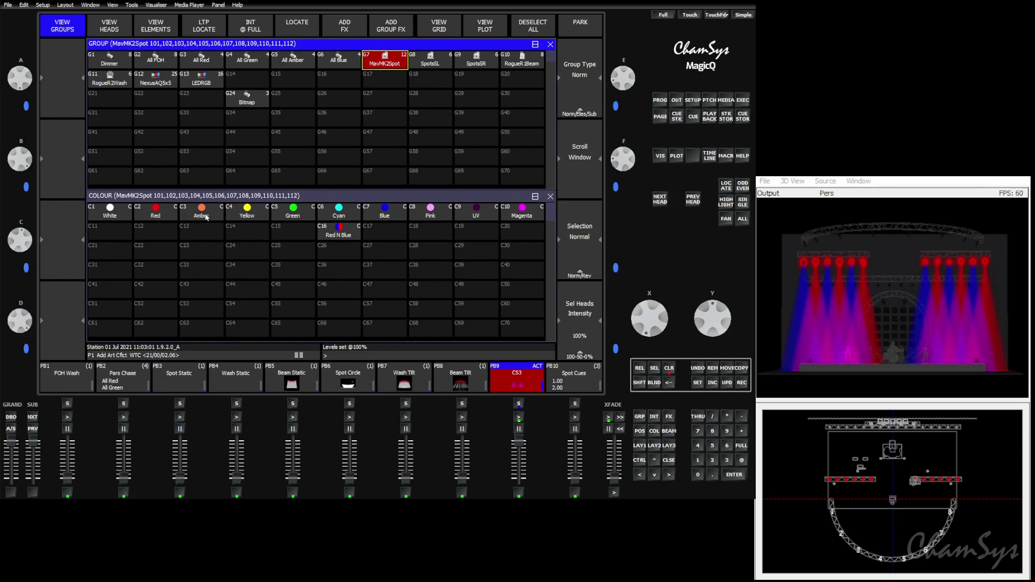
pyautogui.click(337, 216)
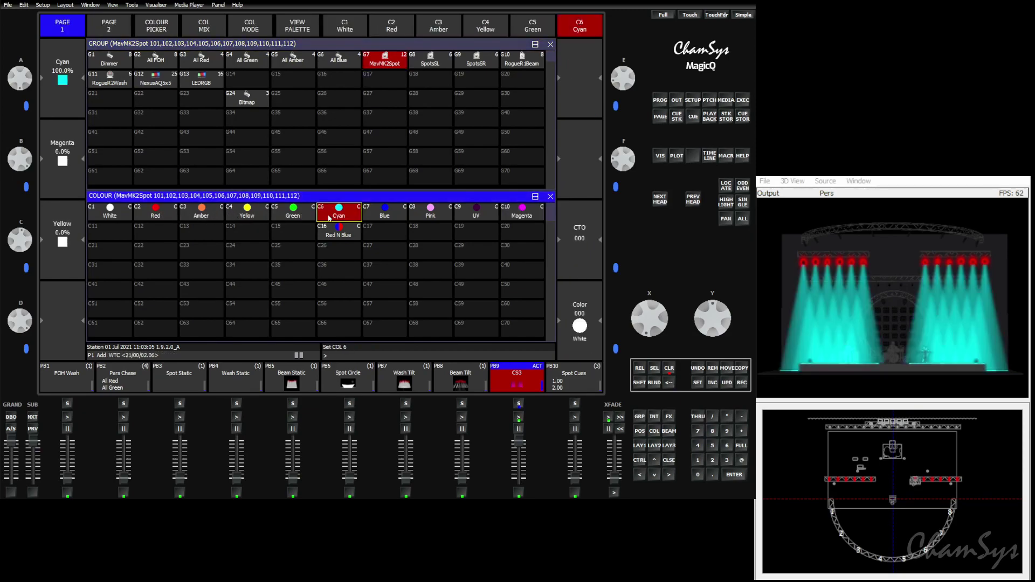
pyautogui.click(739, 382)
pyautogui.click(517, 377)
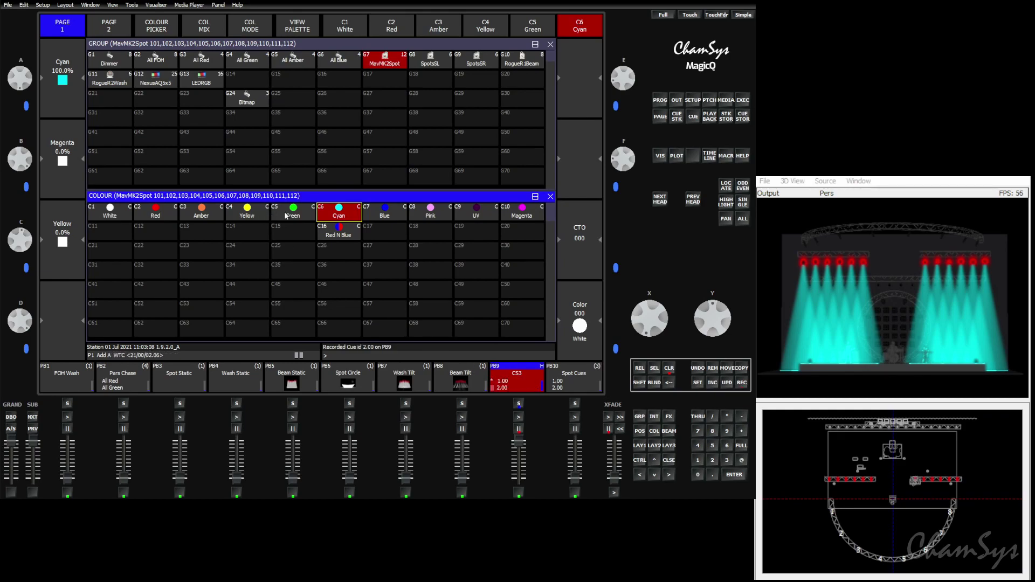
# - Record the Green palette as cue 3 and the Blue palette as cue 4 on PB9
pyautogui.click(286, 216)
pyautogui.click(742, 384)
pyautogui.click(501, 385)
pyautogui.click(384, 212)
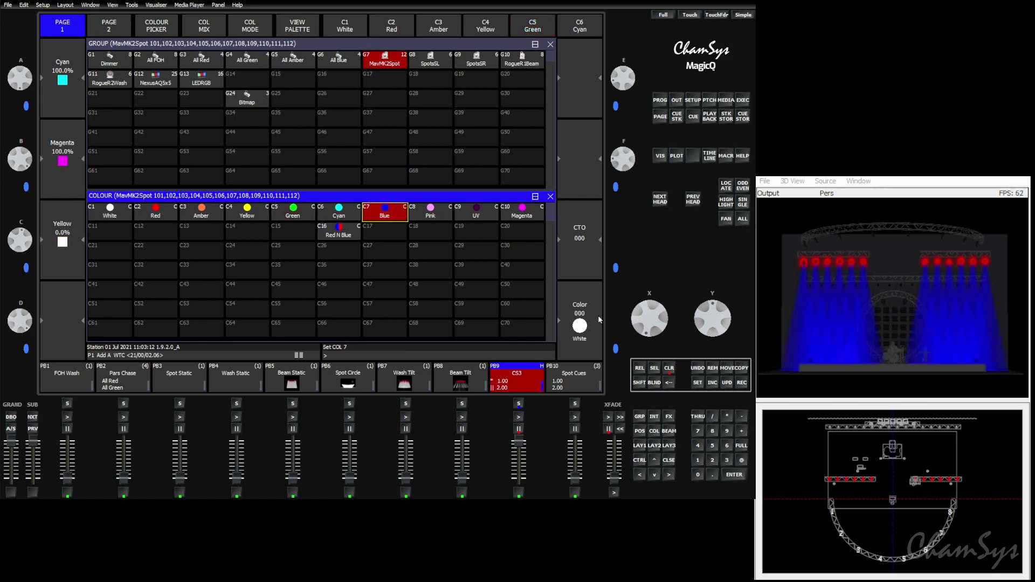
pyautogui.click(742, 383)
pyautogui.click(523, 387)
# - Record the Green palette again as cue 5 on PB9 and clear the programmer
pyautogui.click(291, 212)
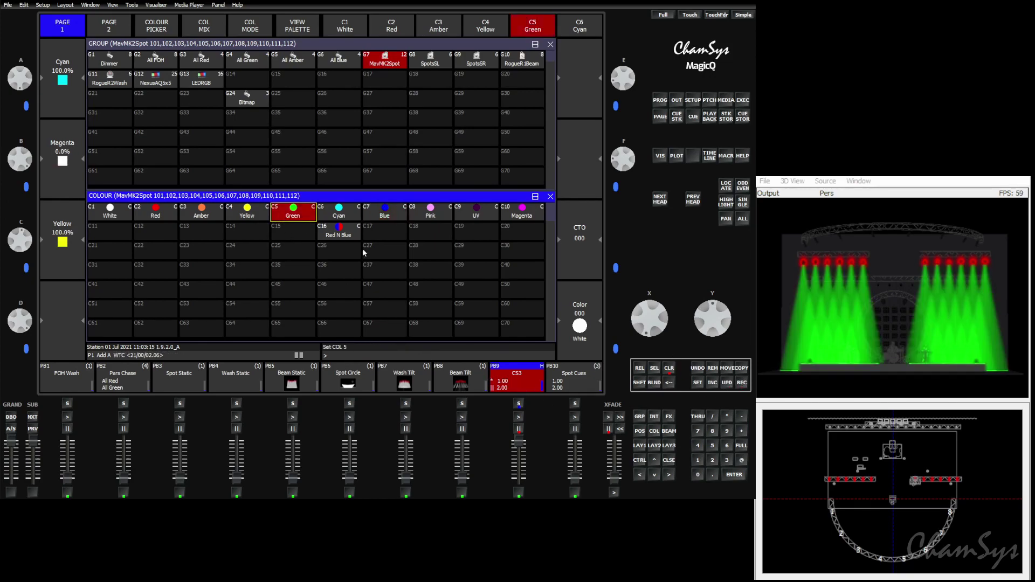
pyautogui.click(742, 383)
pyautogui.click(520, 380)
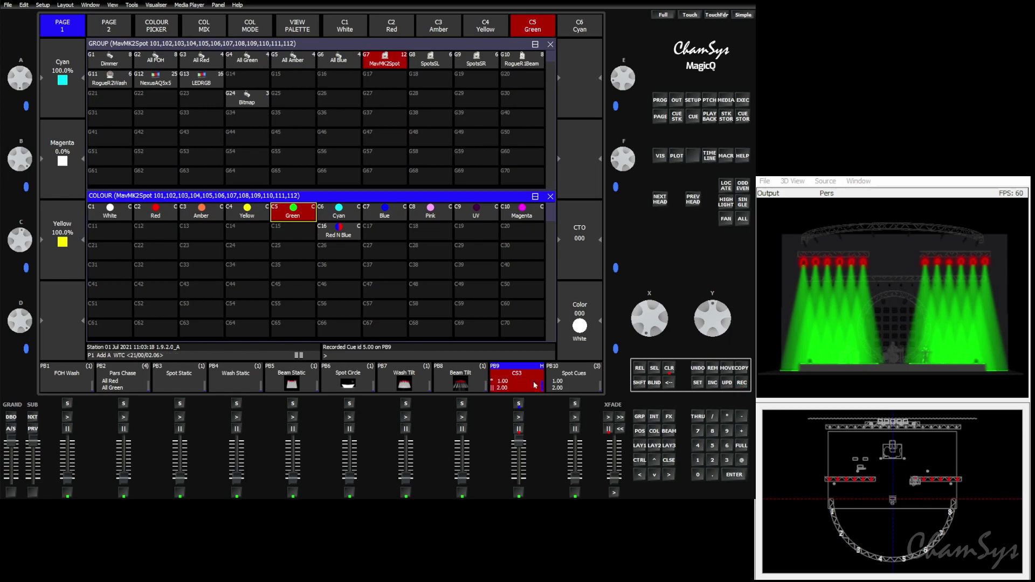
pyautogui.click(669, 368)
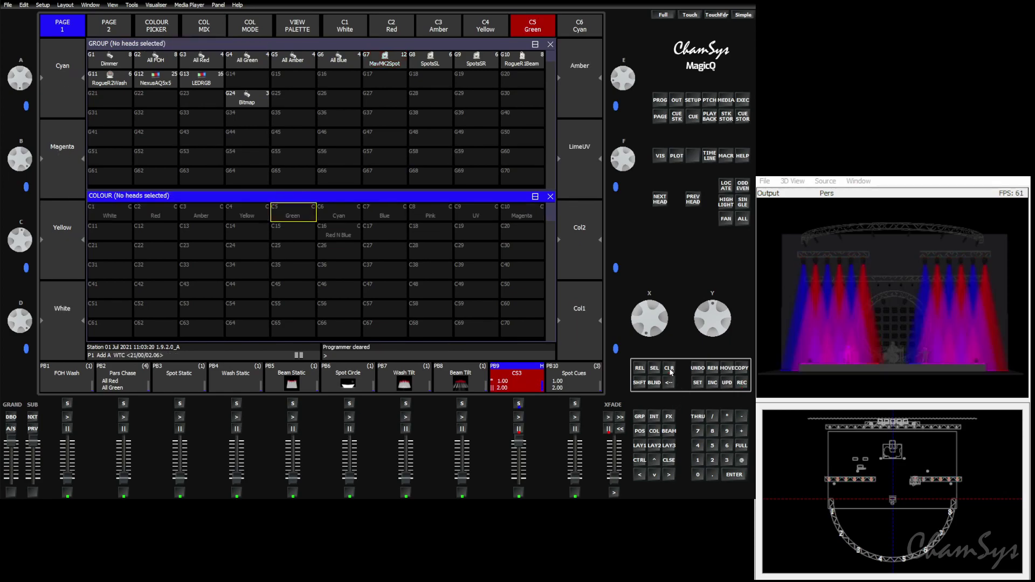
# - Open the PB9 cue stack and set all its steps to individual cue timing
pyautogui.click(532, 385)
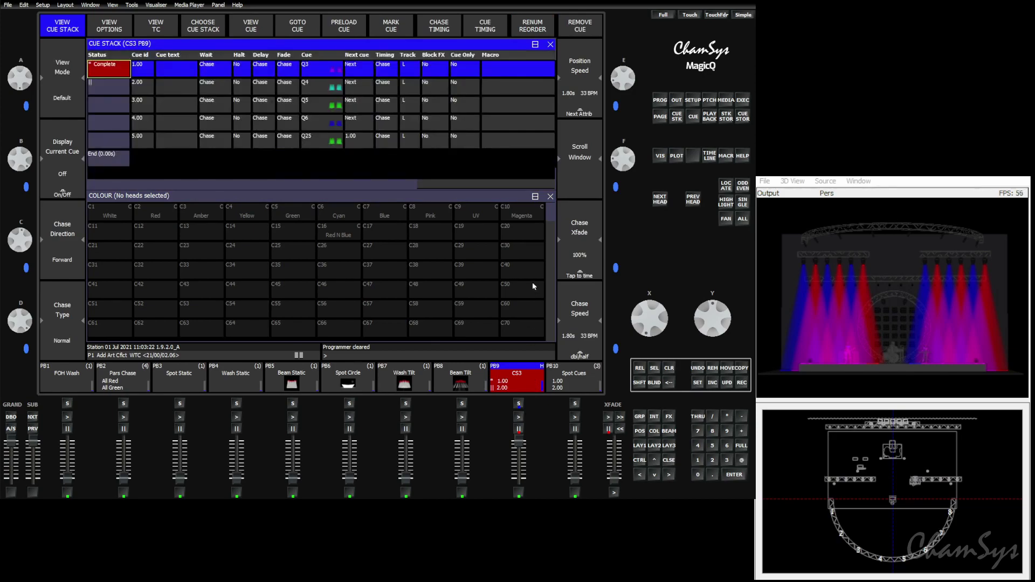
pyautogui.click(489, 26)
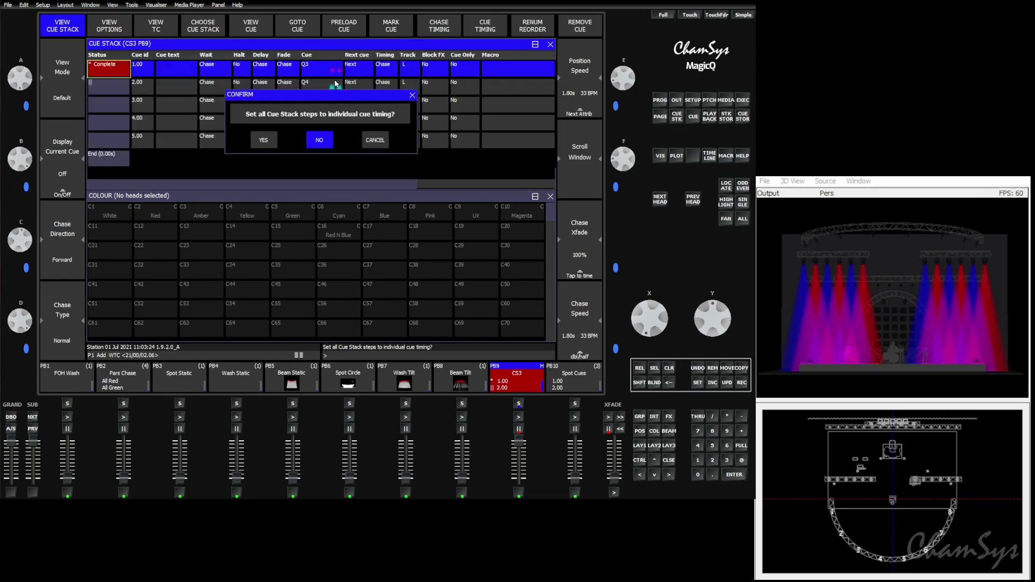
pyautogui.click(314, 139)
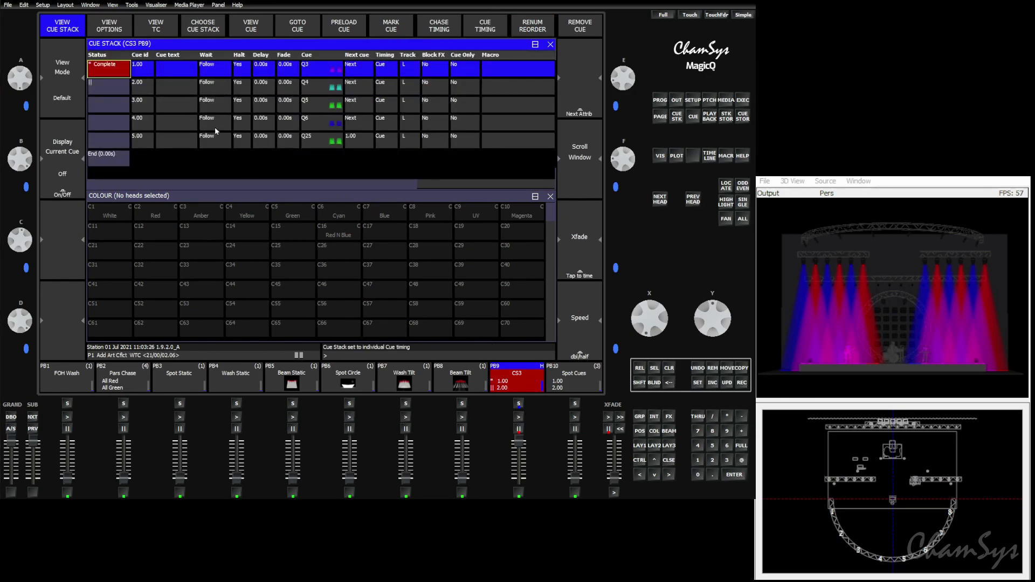
# - Name the five PB9 cues in order: Red N blue, Cyan, Green 1, Blue and Green 2
pyautogui.click(175, 72)
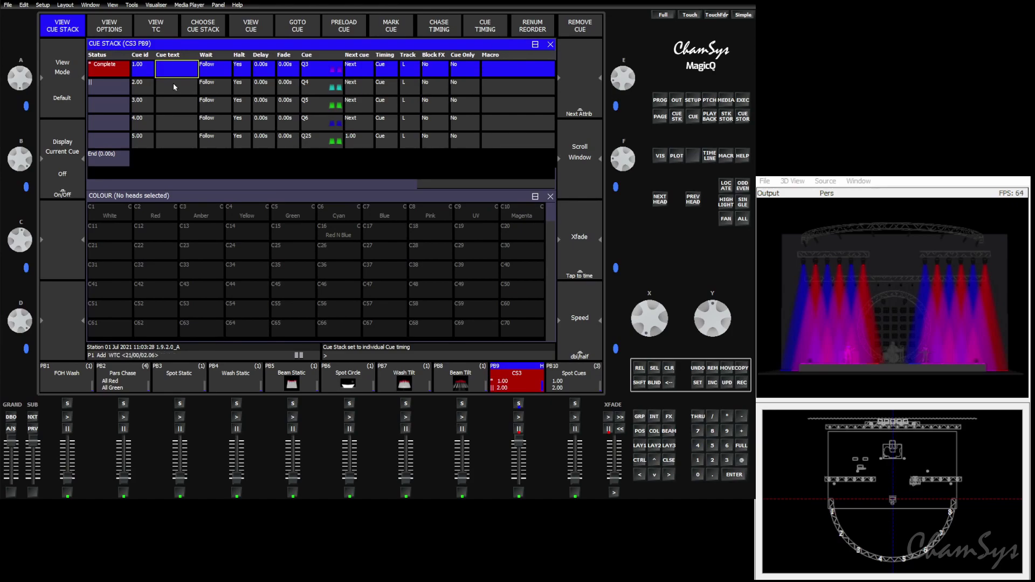
pyautogui.write('Red N bl')
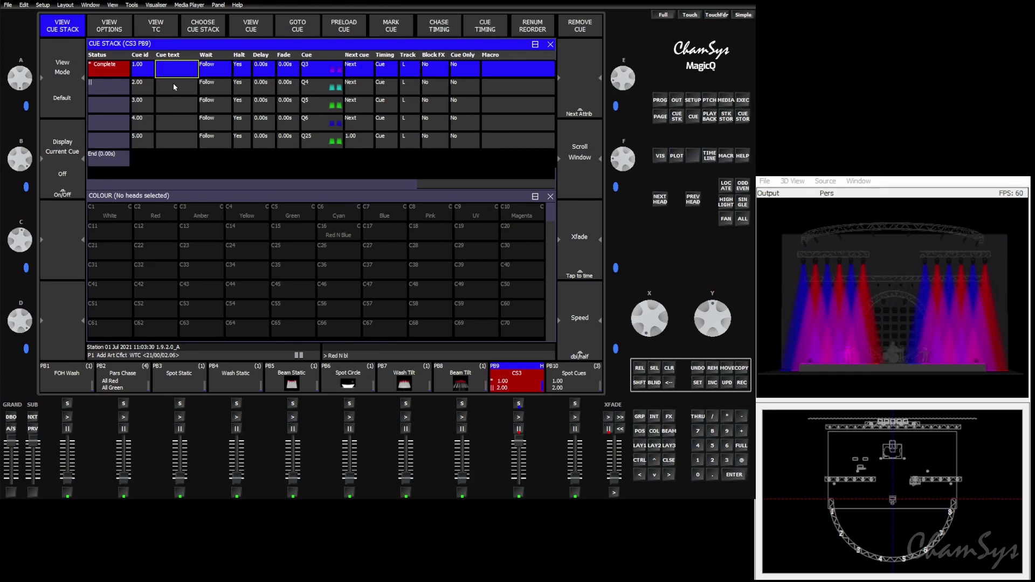
pyautogui.write('ue')
pyautogui.press('Return')
pyautogui.write('Cyan')
pyautogui.press('Return')
pyautogui.write('Green 1')
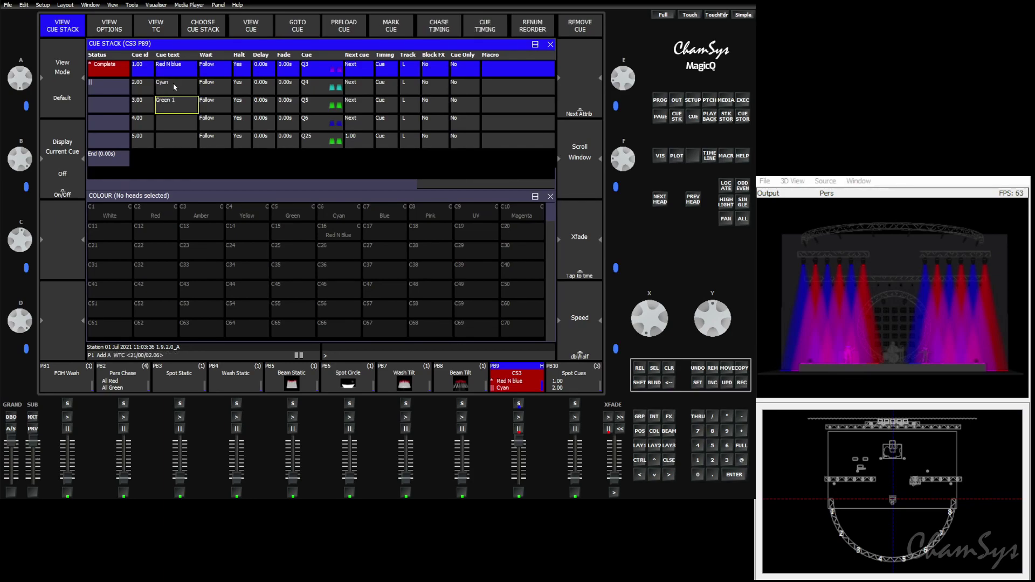
pyautogui.press('Return')
pyautogui.write('B')
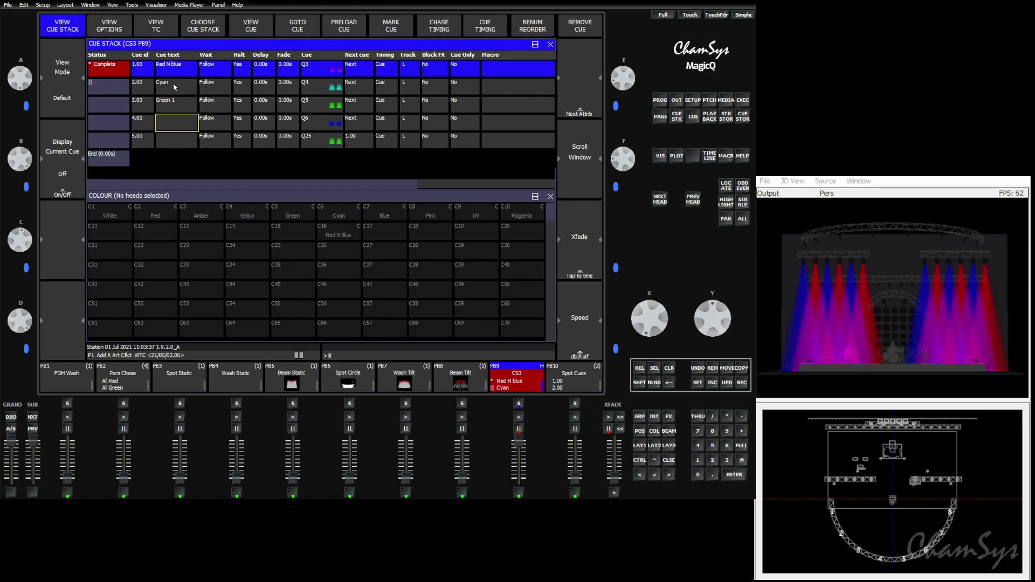
pyautogui.write('lue')
pyautogui.press('Return')
pyautogui.write('Green 2')
pyautogui.press('Return')
# - Step playback PB9 through its cues to compare Green 1 with Green 2, finishing on Green 2
pyautogui.click(519, 417)
pyautogui.click(518, 418)
pyautogui.click(519, 417)
pyautogui.click(519, 418)
pyautogui.click(519, 417)
pyautogui.click(518, 418)
pyautogui.click(519, 418)
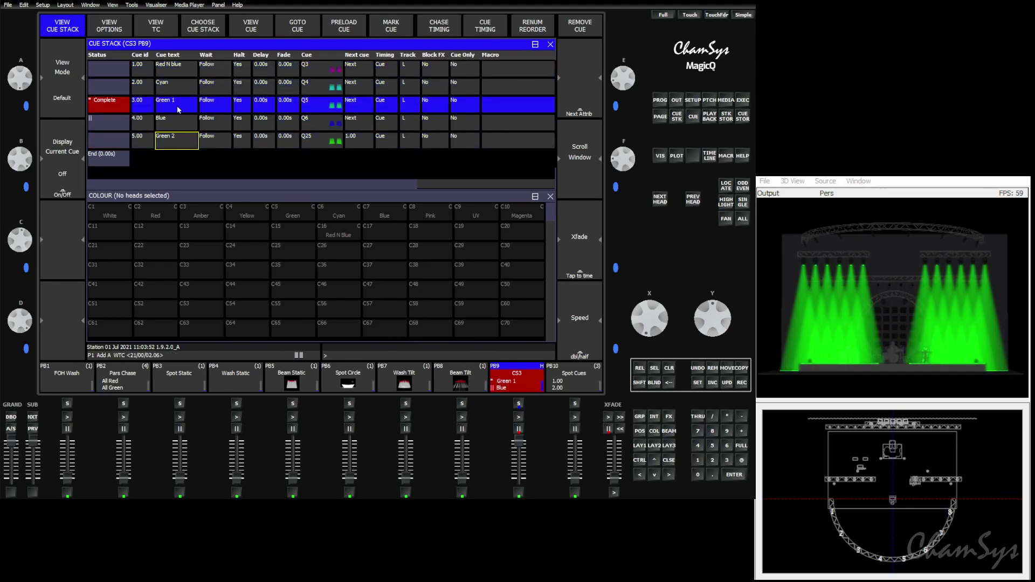
pyautogui.moveTo(122, 141); pyautogui.dragTo(242, 141)
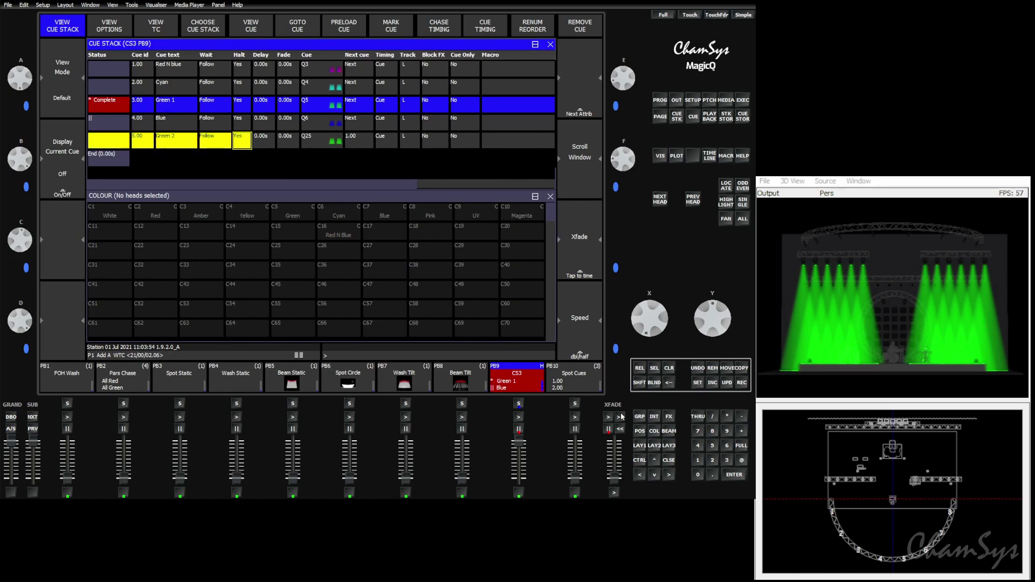
pyautogui.click(518, 417)
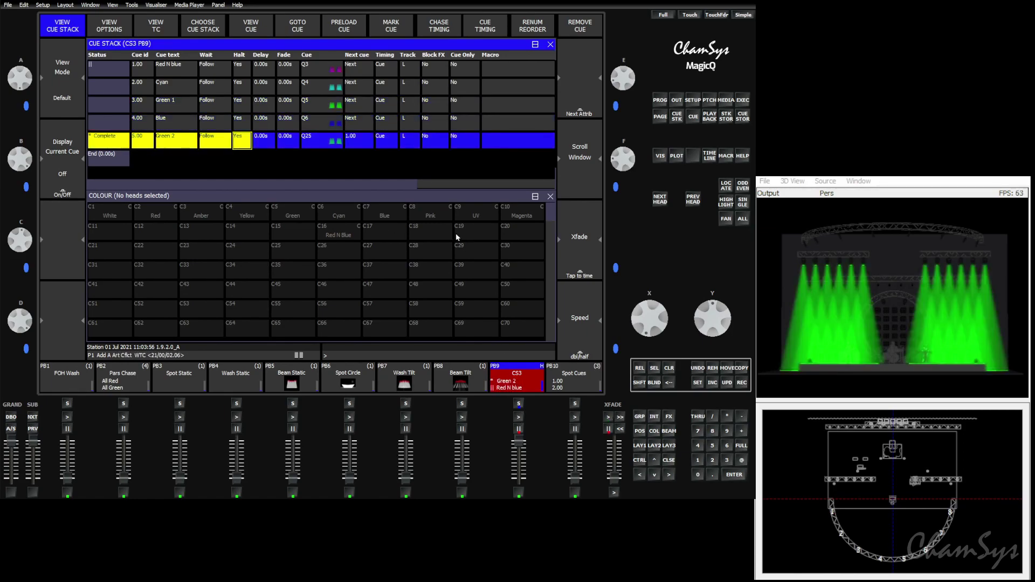
# - Reselect the MavMK2Spot group, bring back the PB9 cue stack, and recall the Green palette on the heads
pyautogui.click(198, 175)
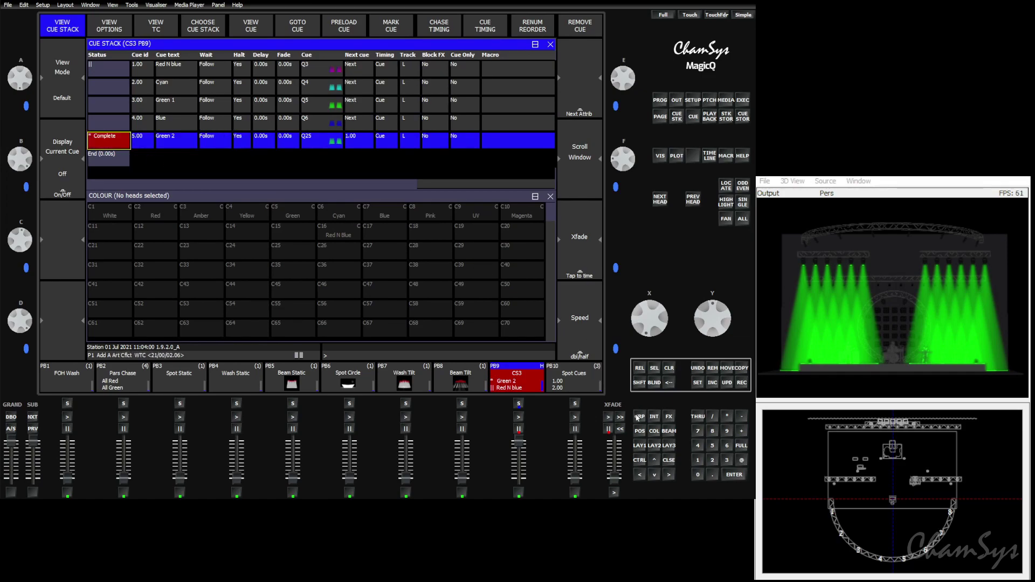
pyautogui.hotkey('alt', 'g')
pyautogui.click(372, 62)
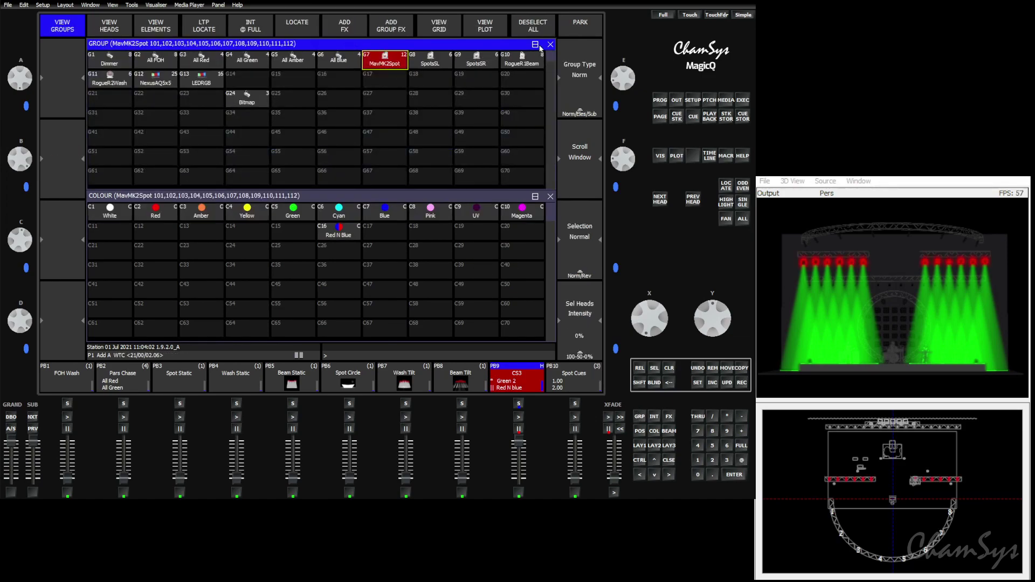
pyautogui.click(525, 370)
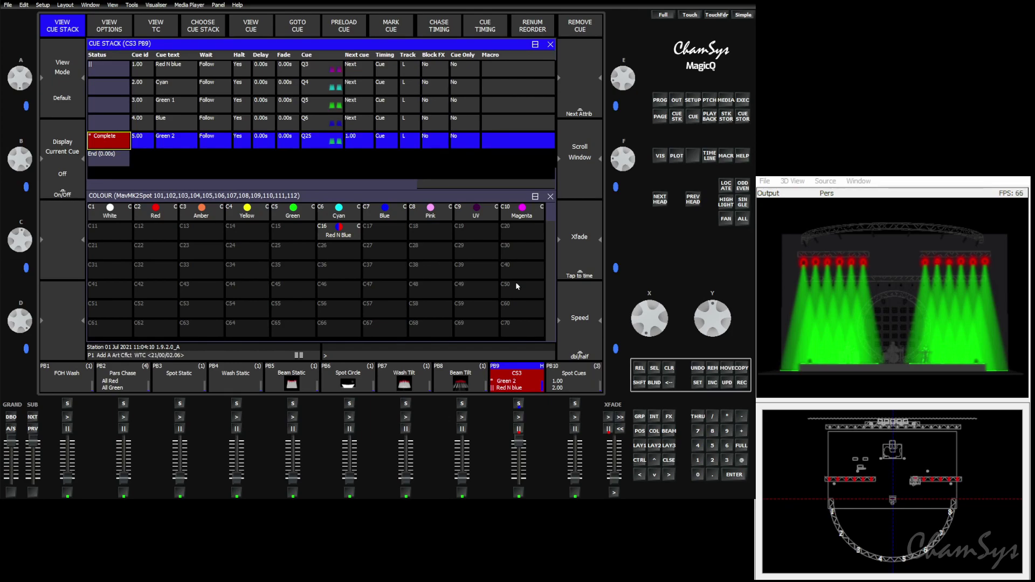
pyautogui.click(371, 200)
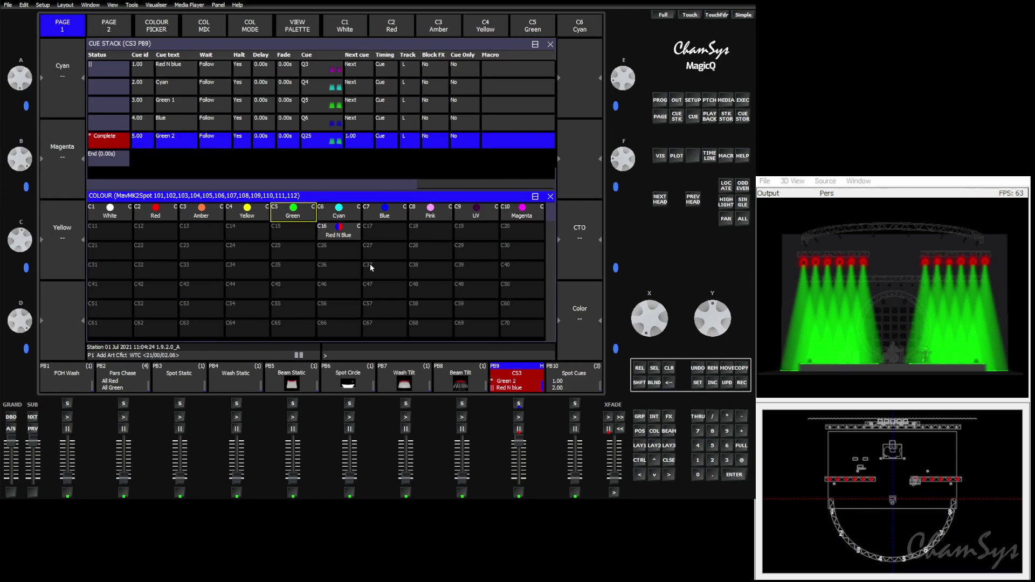
pyautogui.click(300, 215)
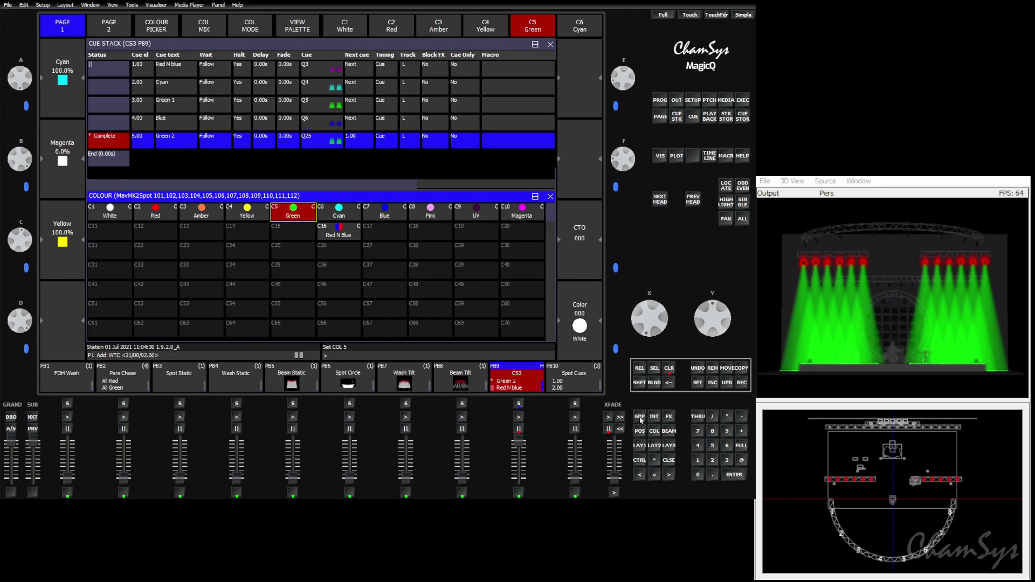
# - Replace the Green palette with Magenta in PB9's current cue only, and clear the programmer
pyautogui.hotkey('alt', 'g')
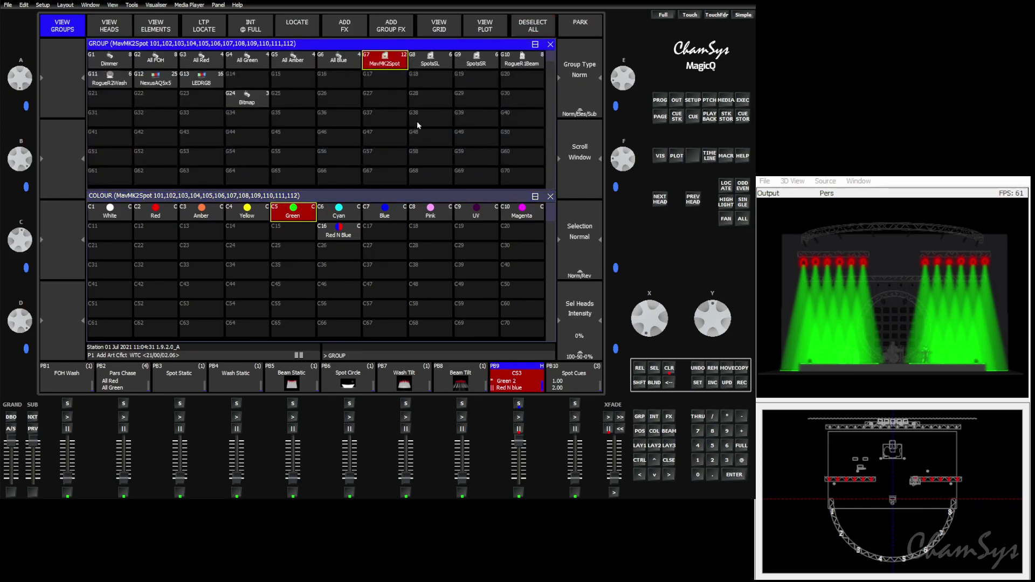
pyautogui.click(550, 46)
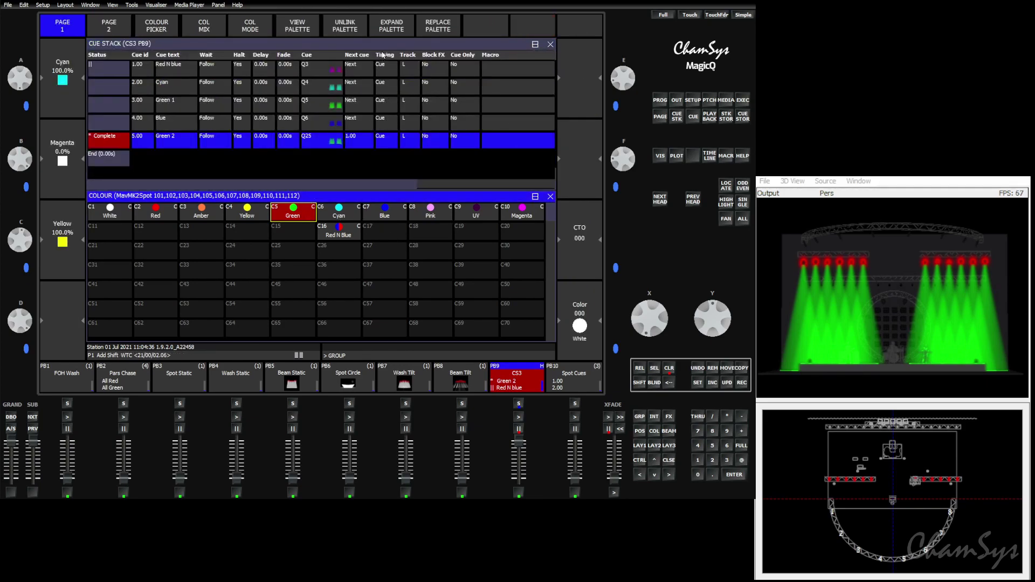
pyautogui.click(438, 29)
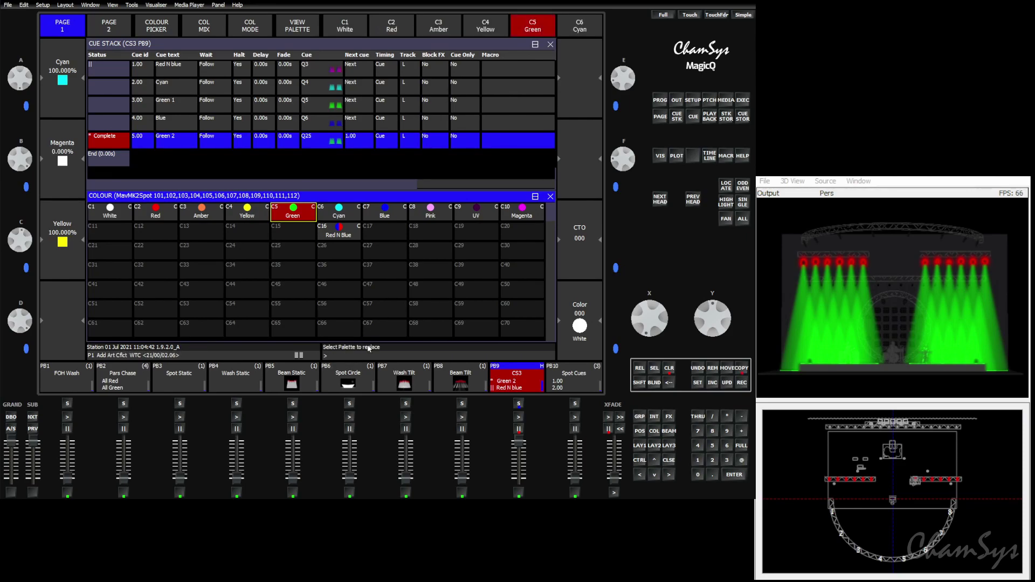
pyautogui.click(301, 221)
pyautogui.click(532, 214)
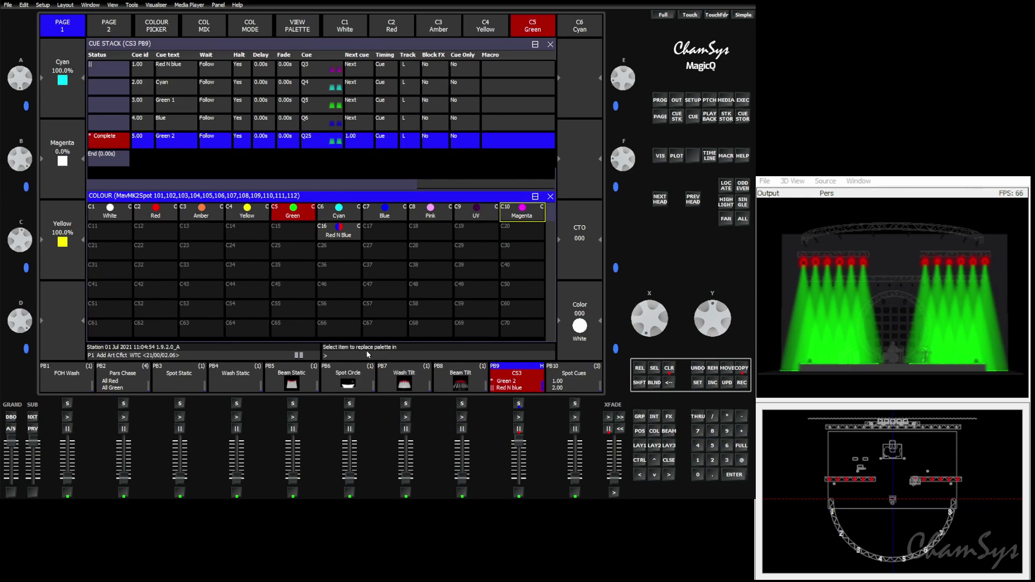
pyautogui.click(510, 382)
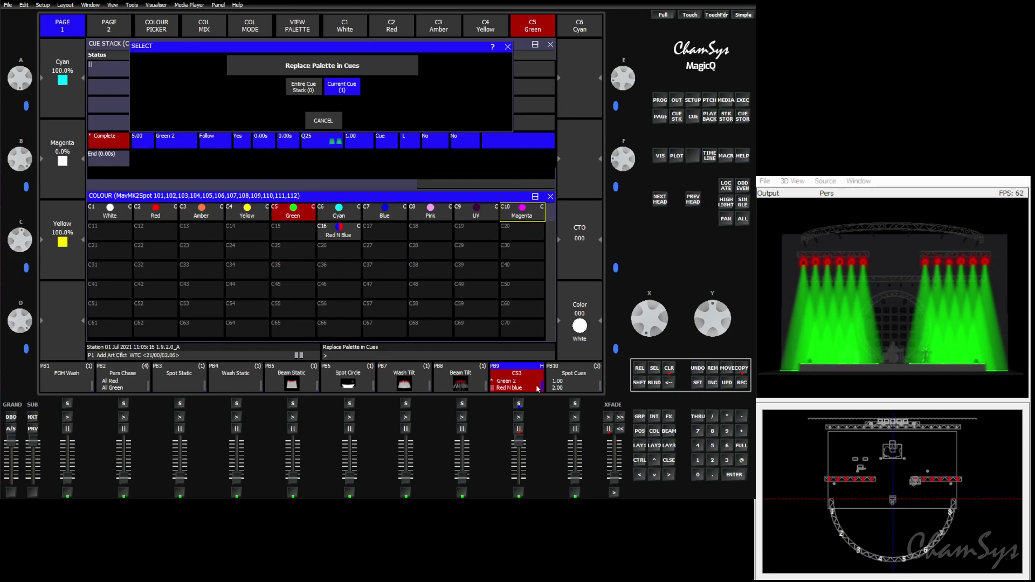
pyautogui.click(342, 87)
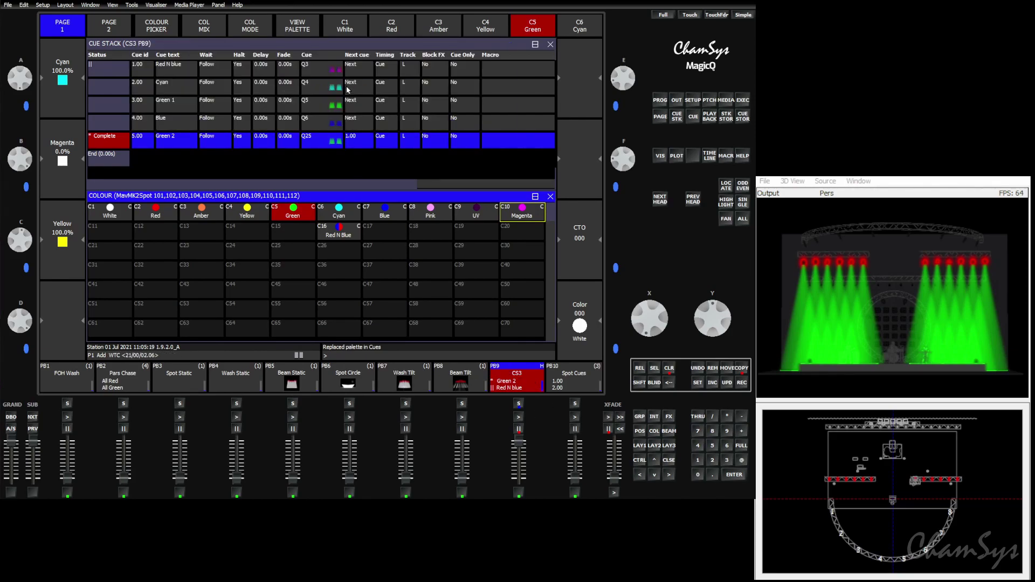
pyautogui.click(668, 371)
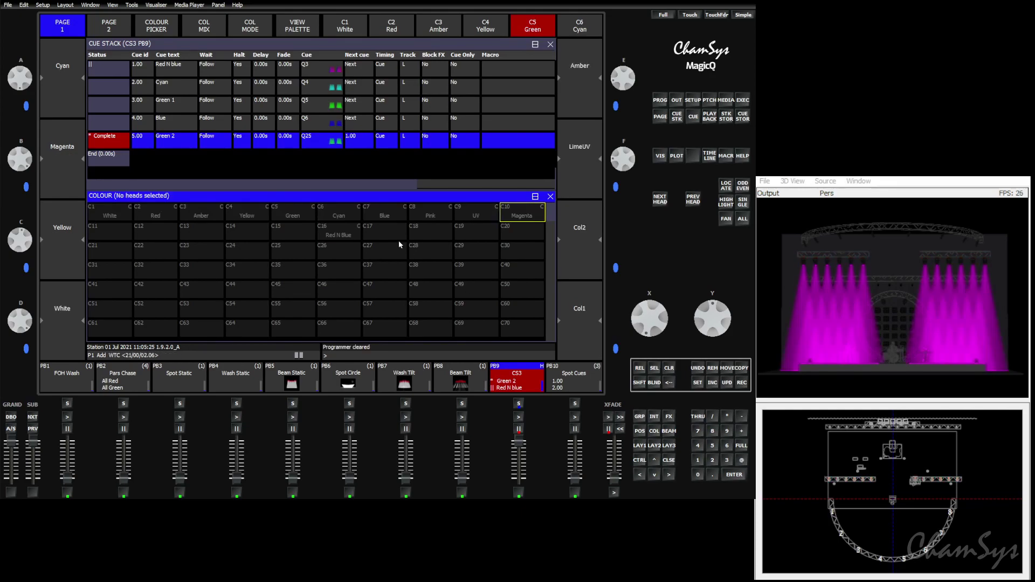
# - Step PB9 through its cue stack to Green 1 to check its colour, and release all playbacks
pyautogui.click(517, 383)
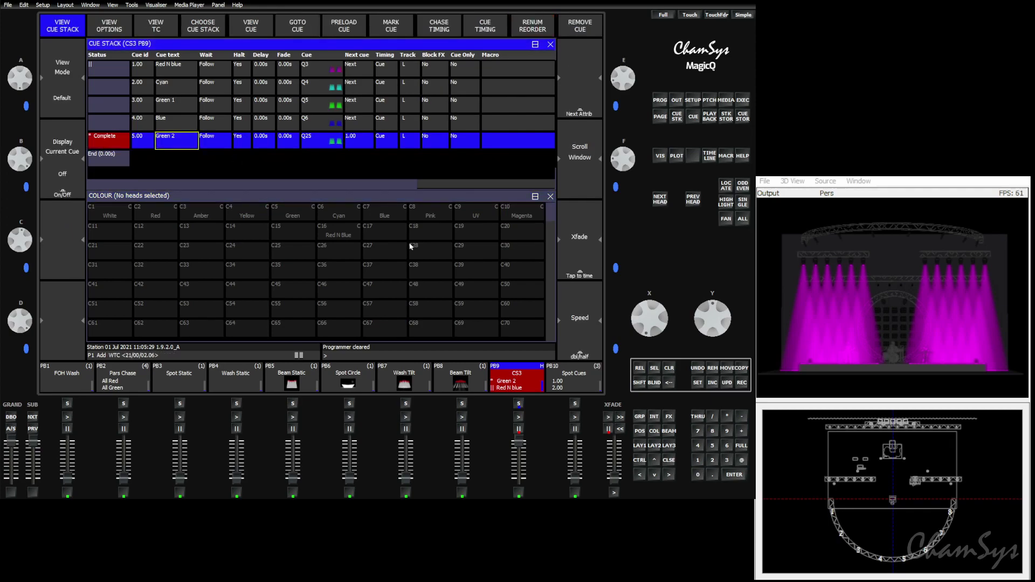
pyautogui.click(518, 417)
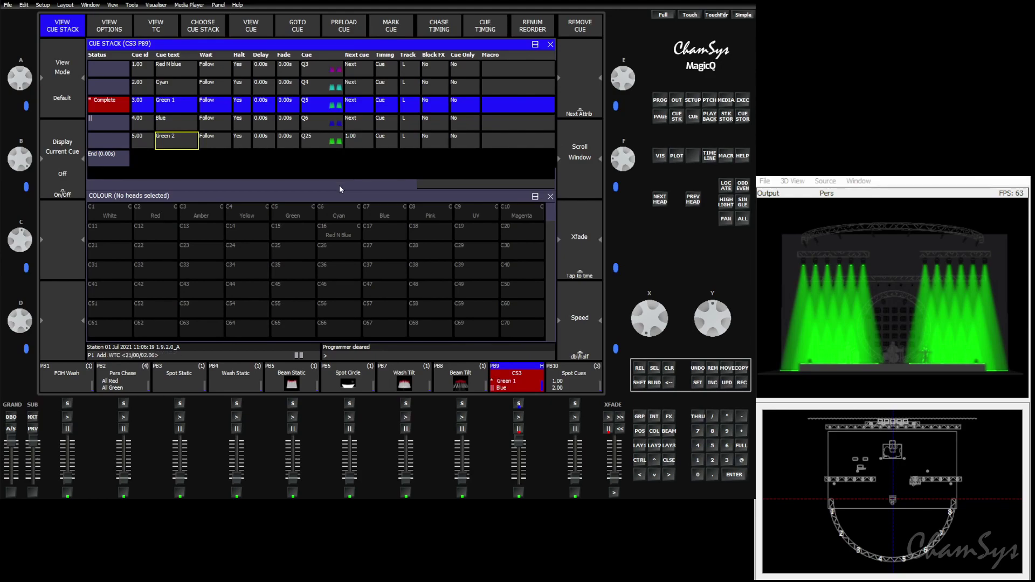
pyautogui.click(639, 382)
pyautogui.click(640, 368)
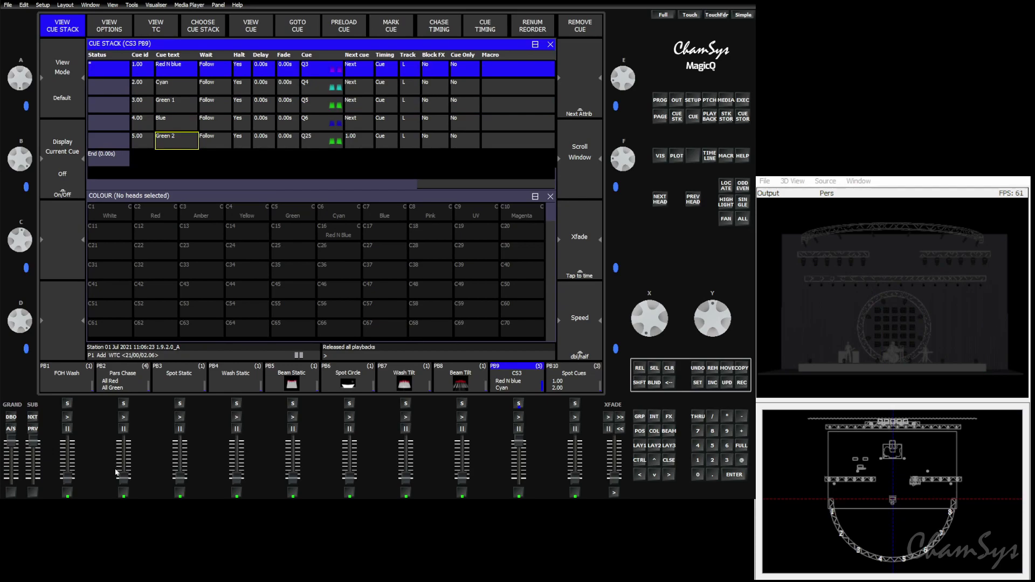
# - Run the PB2 Pars Chase and examine the palettes used in its cues from All Red to All Blue
pyautogui.moveTo(122, 477); pyautogui.dragTo(122, 435)
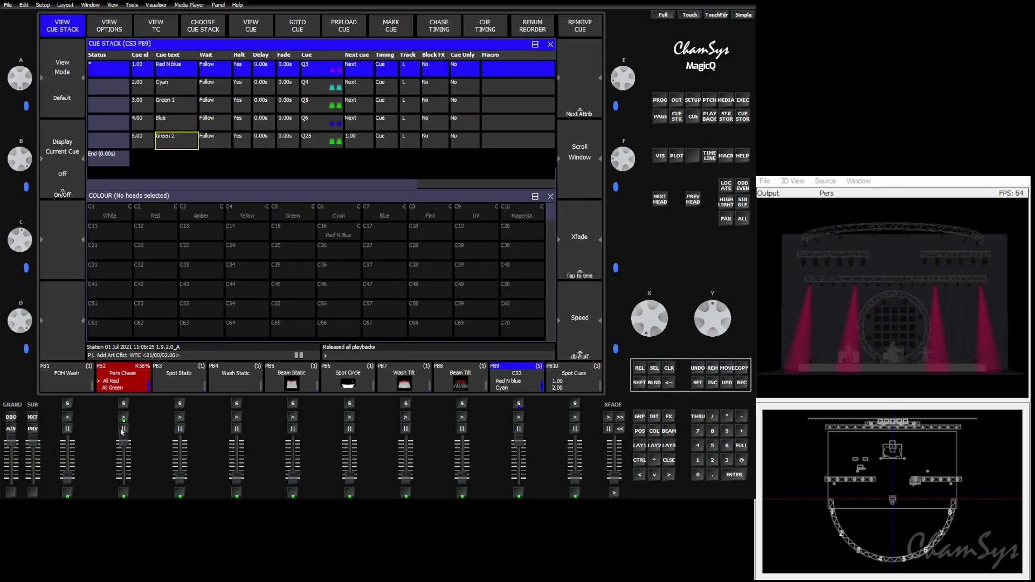
pyautogui.click(128, 372)
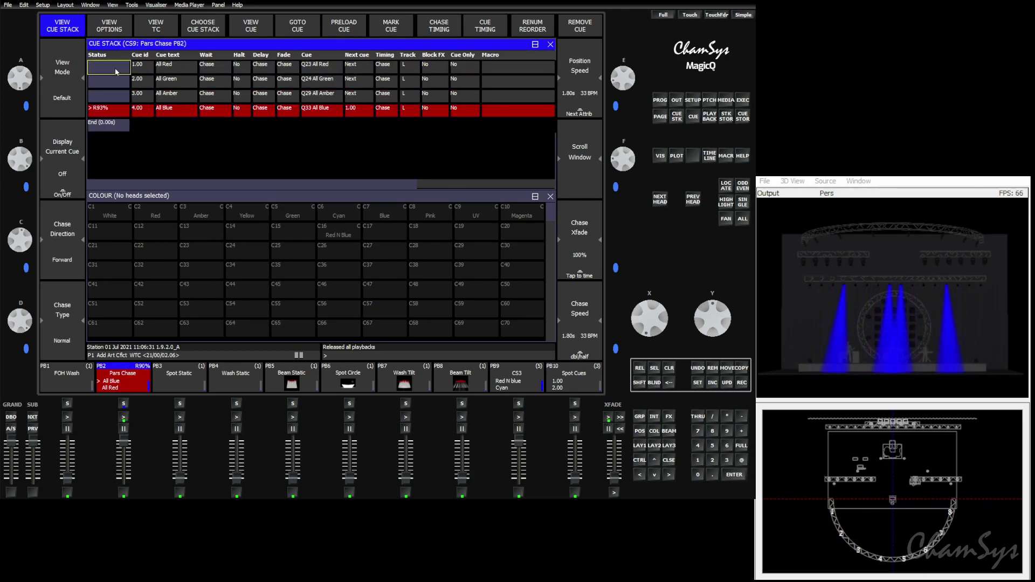
pyautogui.click(249, 27)
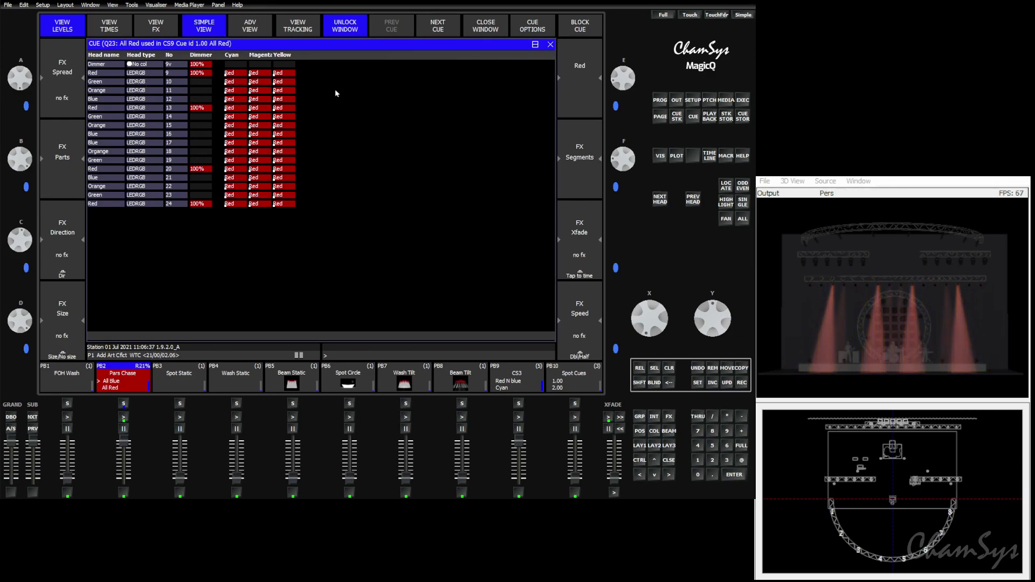
pyautogui.click(445, 25)
pyautogui.click(445, 25)
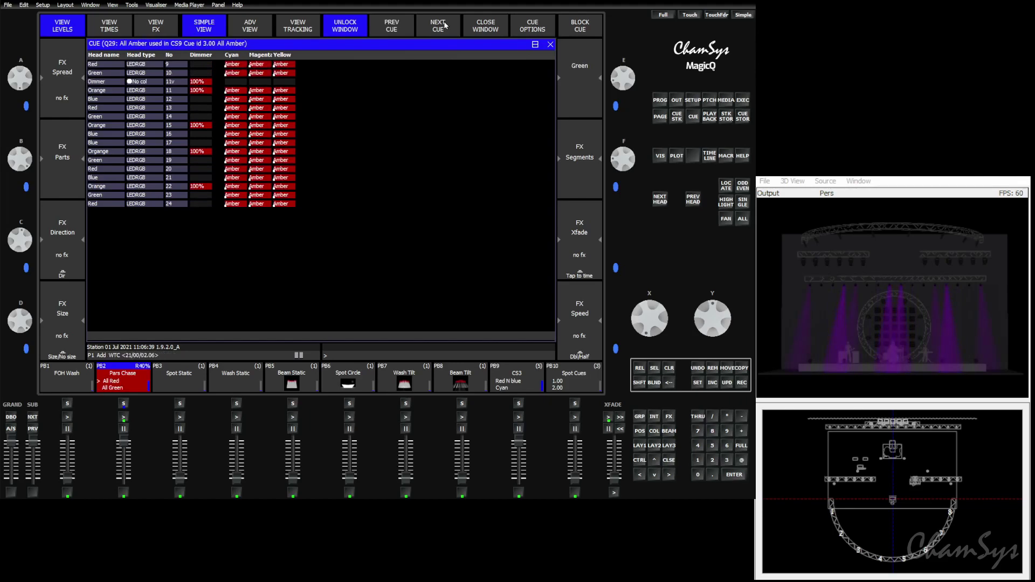
pyautogui.click(445, 25)
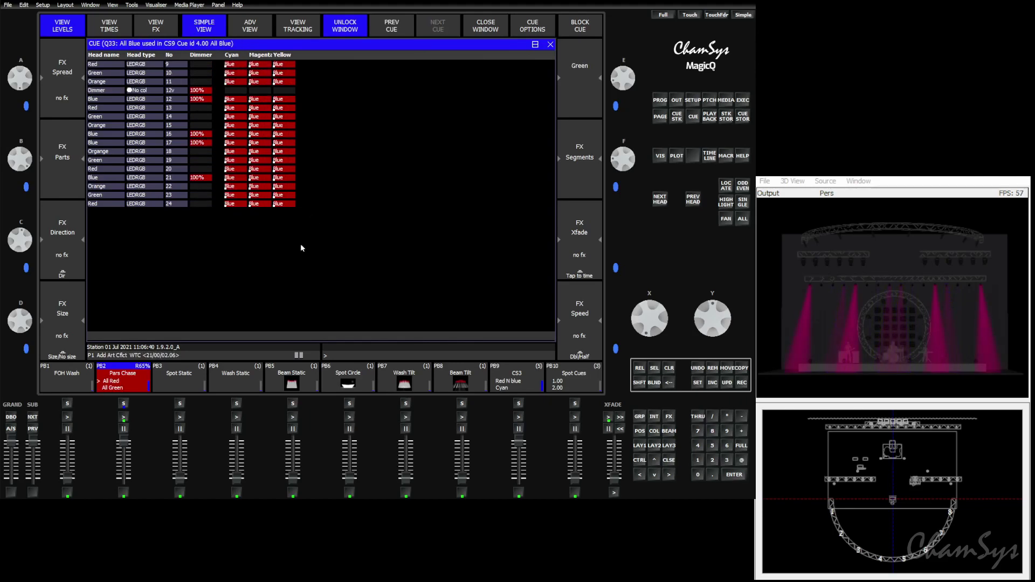
pyautogui.click(550, 44)
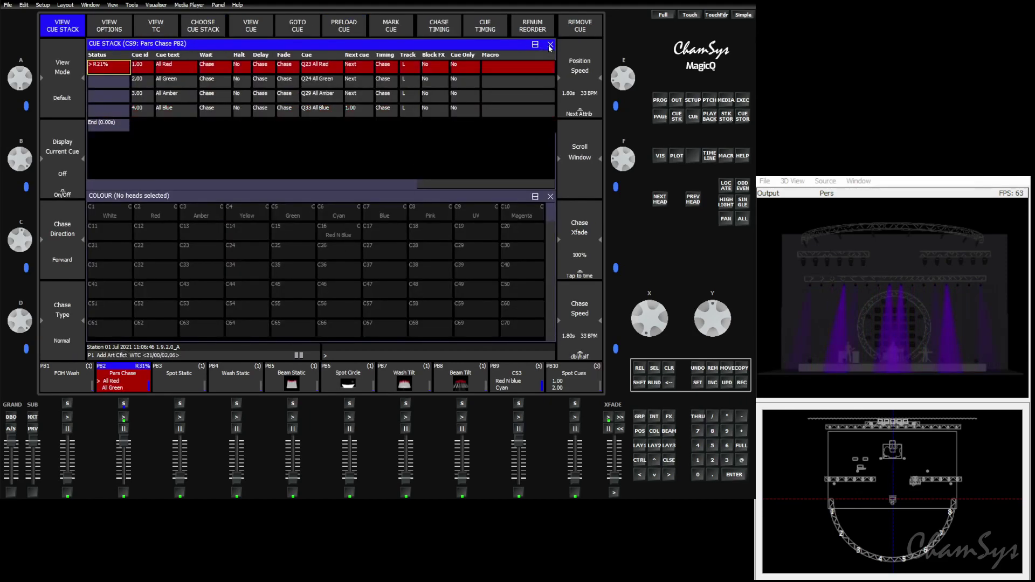
pyautogui.click(551, 45)
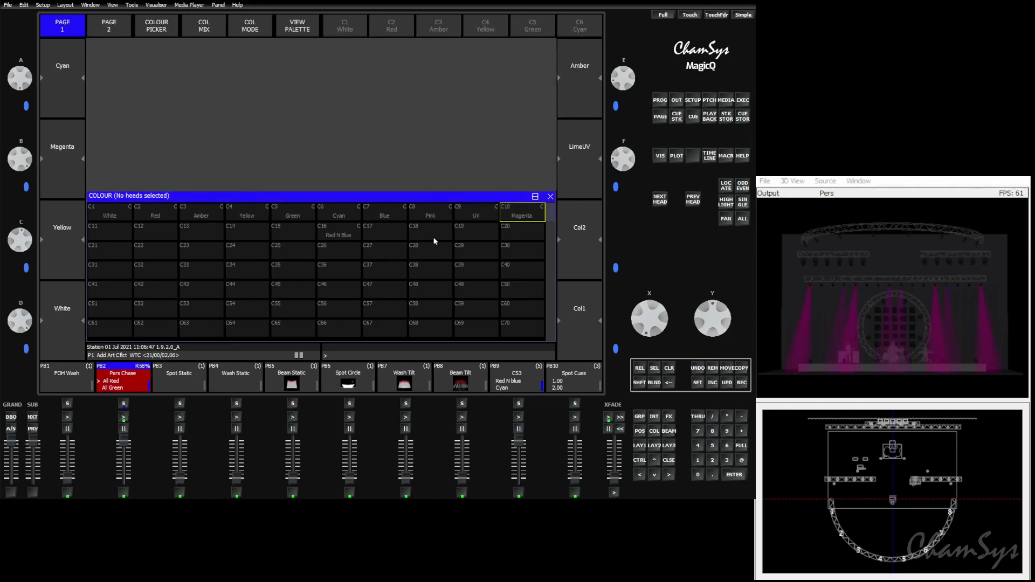
# - Select the LEDRGB group and release all playbacks
pyautogui.click(638, 446)
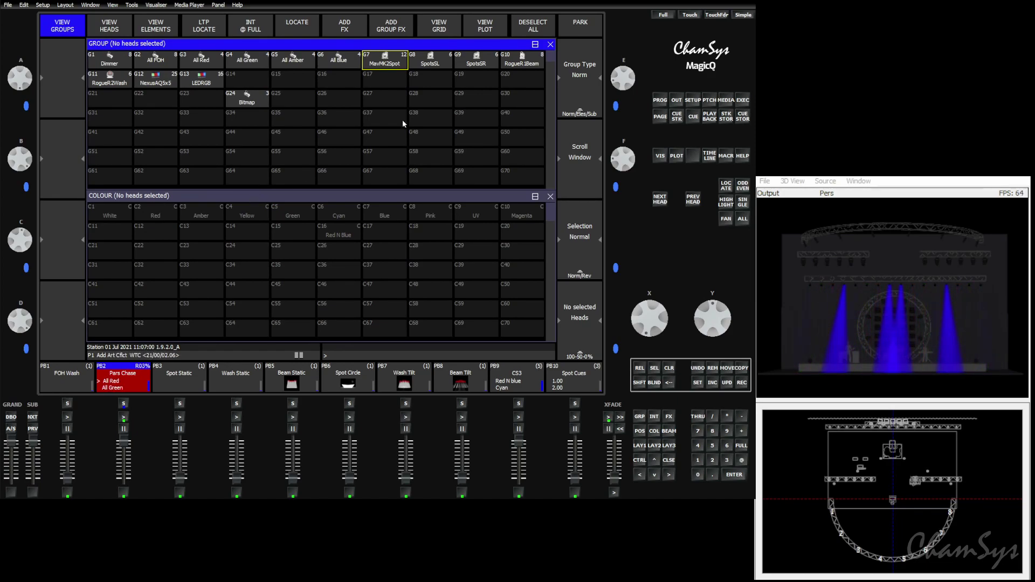
pyautogui.click(198, 81)
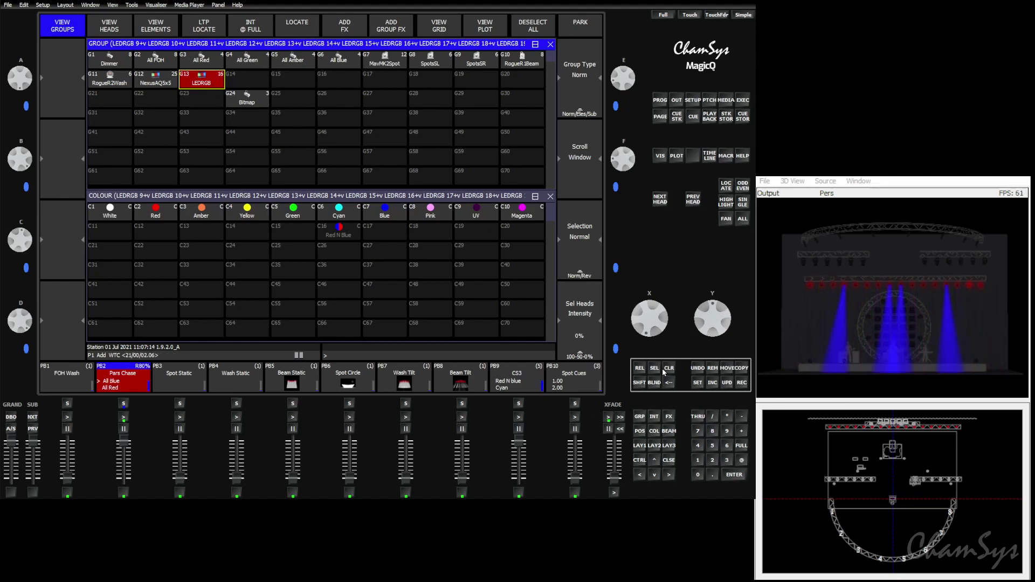
pyautogui.click(639, 382)
pyautogui.click(639, 368)
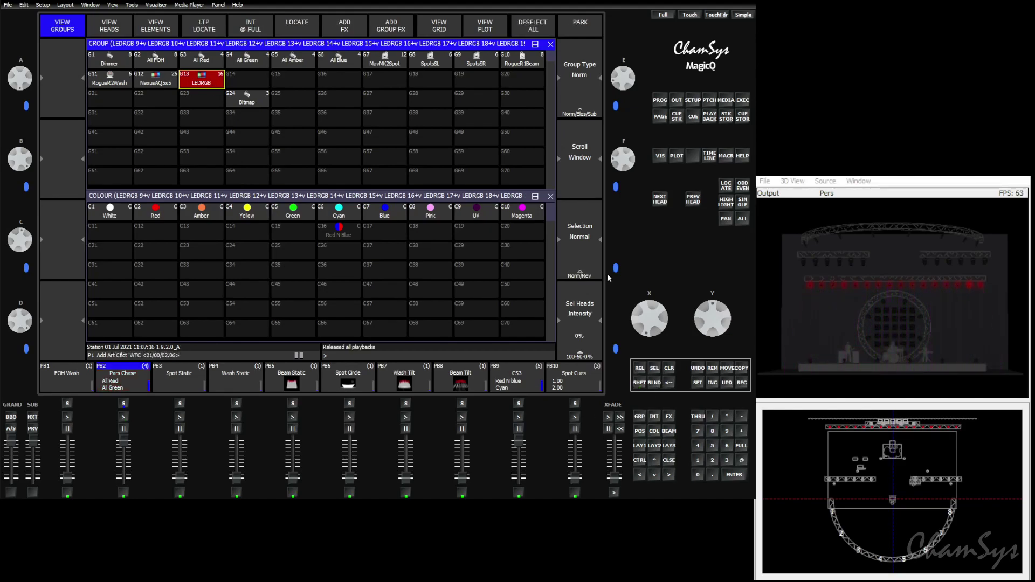
# - Show the patched LEDRGB heads and select all of them, heads 9 to 24
pyautogui.click(660, 155)
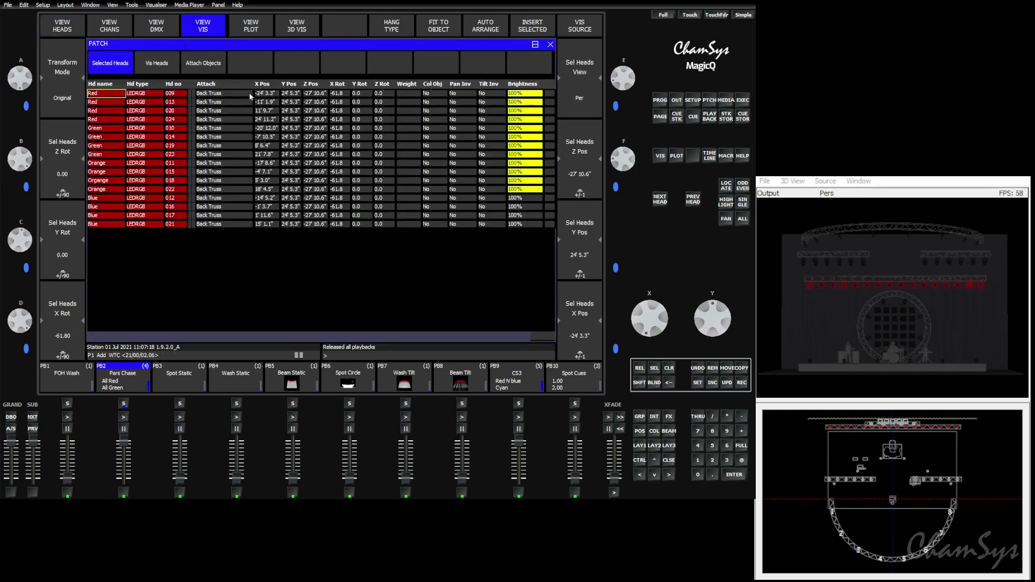
pyautogui.click(72, 24)
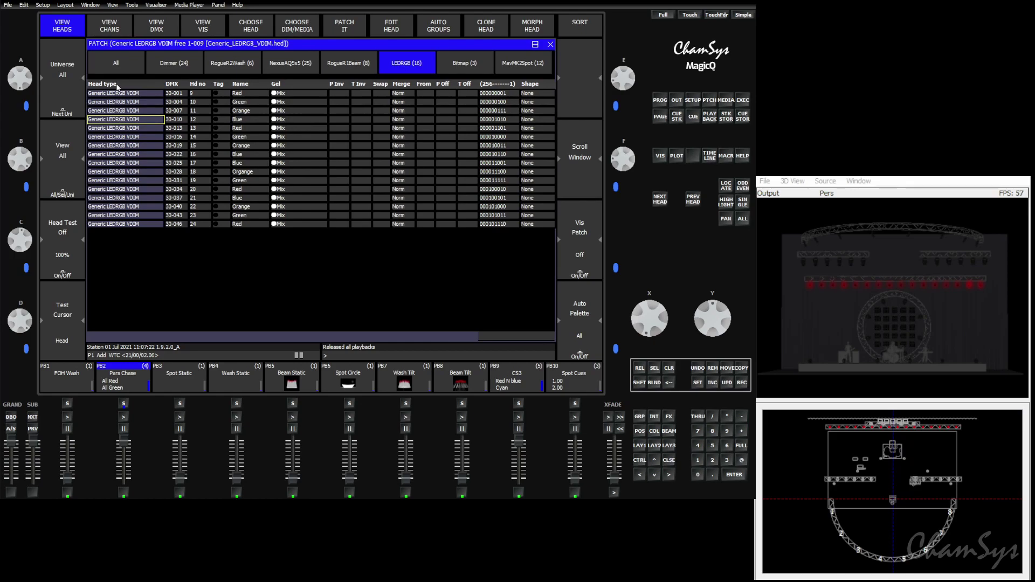
pyautogui.click(122, 84)
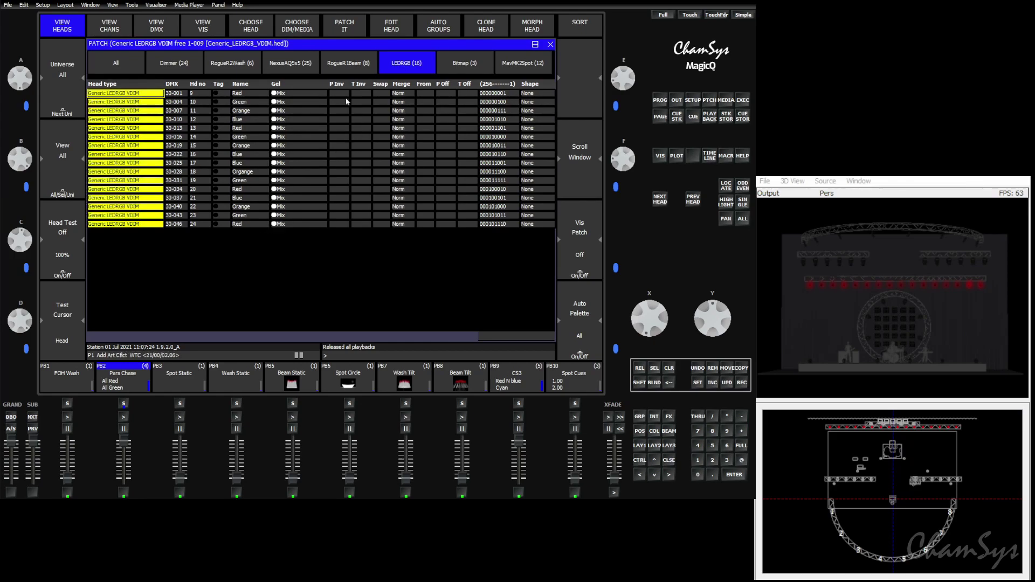
# - Choose the Chauvet Ovation P56 FC in 10ch mode from the head library
pyautogui.click(257, 25)
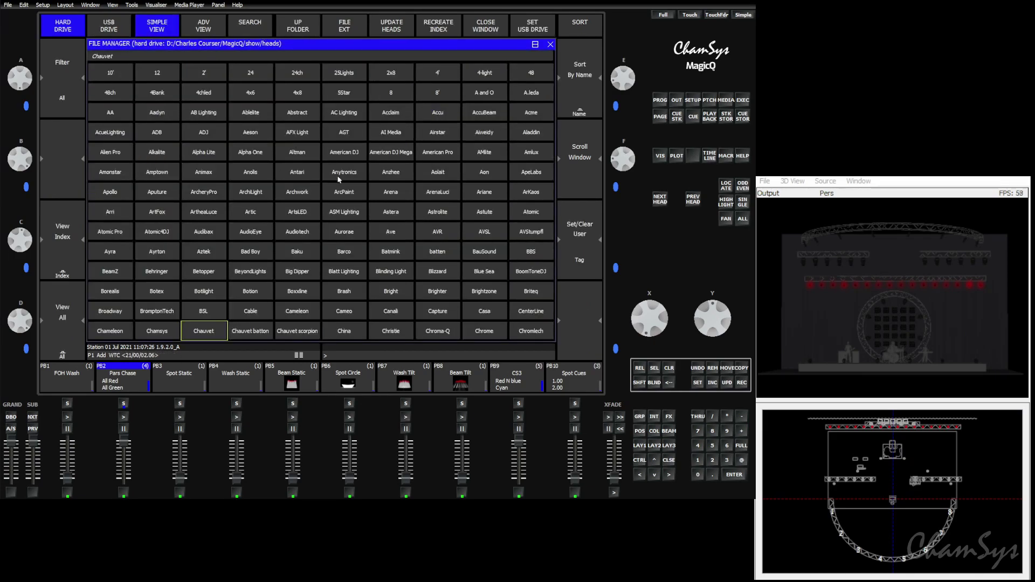
pyautogui.press('Return')
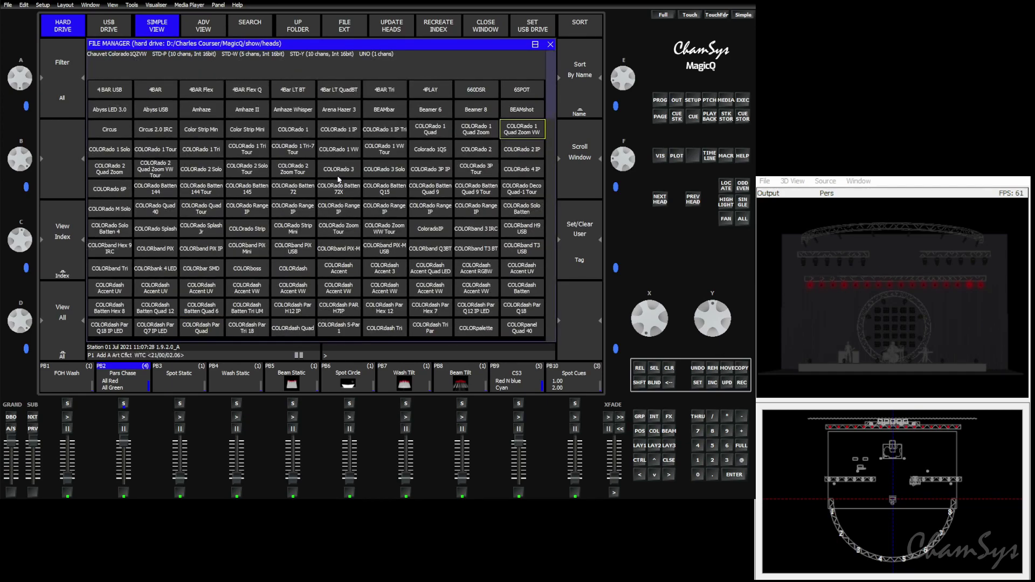
pyautogui.write('ove')
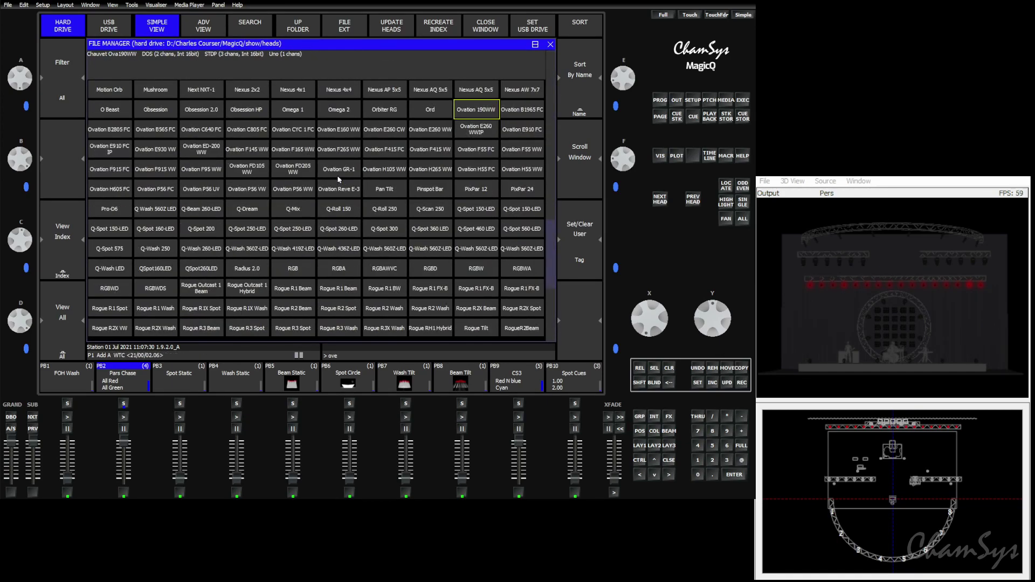
pyautogui.press('Down')
pyautogui.press('Left')
pyautogui.press('Left')
pyautogui.press('Left')
pyautogui.press('Left')
pyautogui.press('Left')
pyautogui.press('Left')
pyautogui.press('Left')
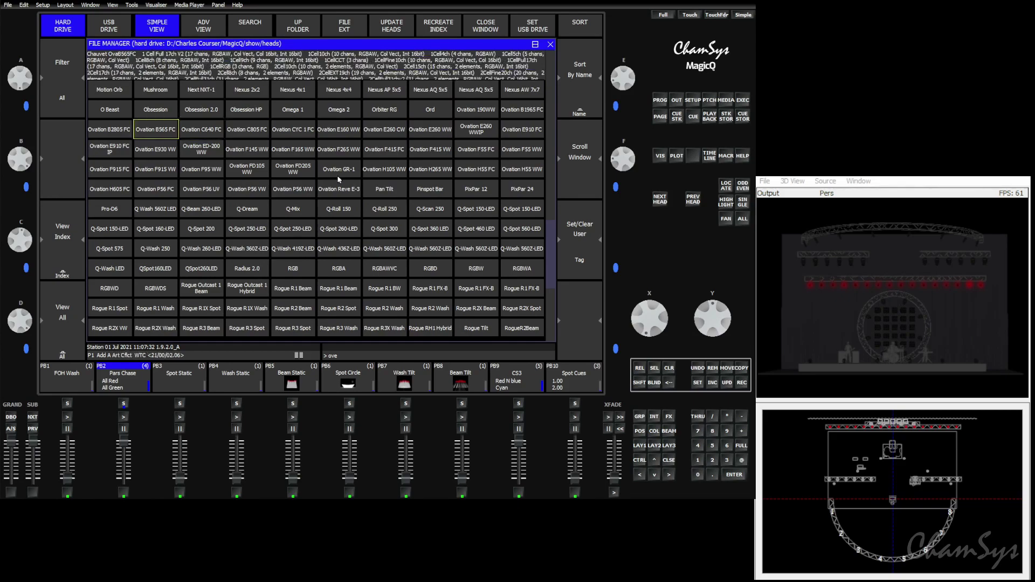
pyautogui.press('Down')
pyautogui.press('Down')
pyautogui.press('Down')
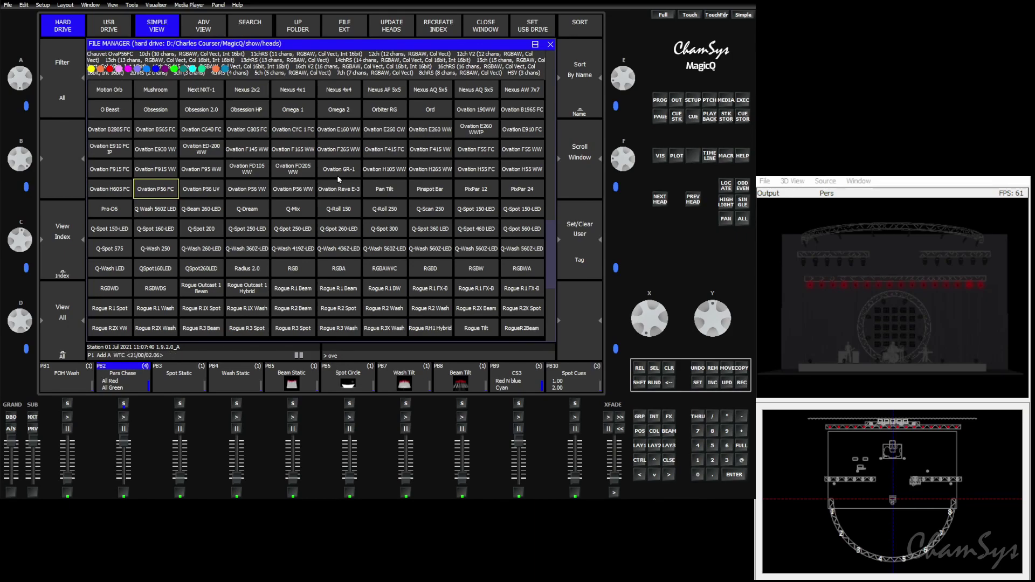
pyautogui.press('Return')
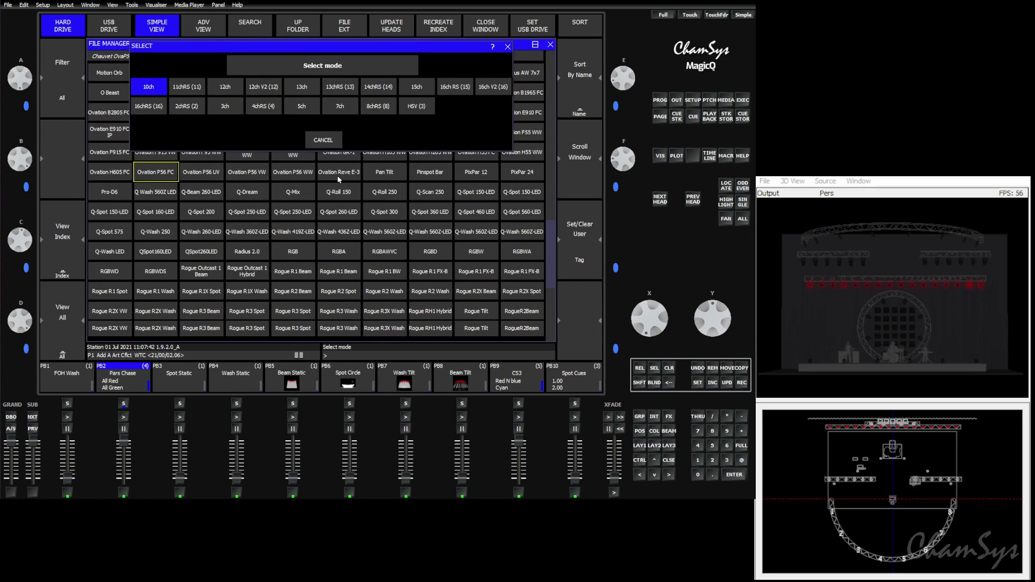
pyautogui.press('Return')
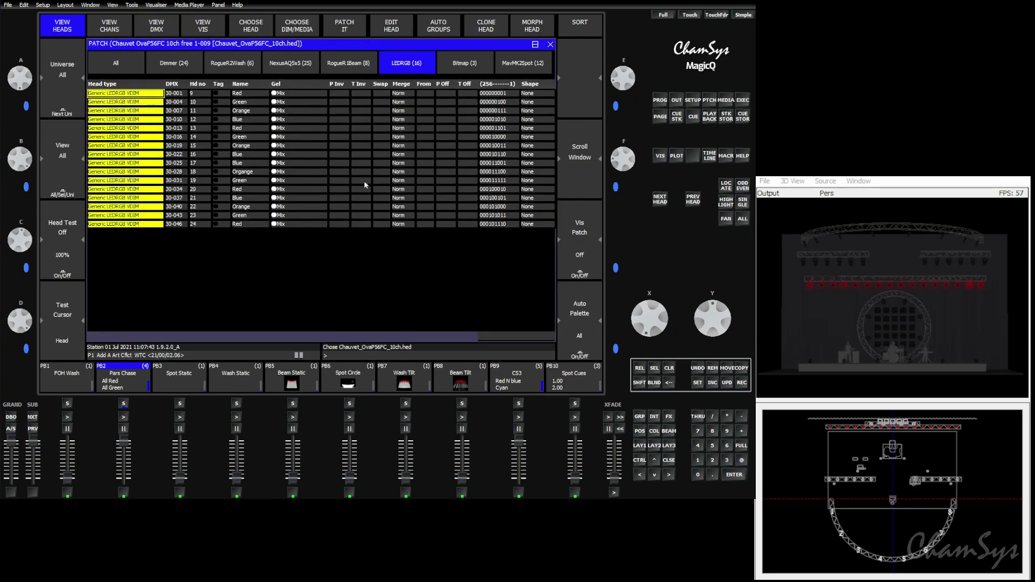
# - Morph the selected LEDRGB heads into the Chauvet OvaP56FC 10ch head
pyautogui.click(527, 28)
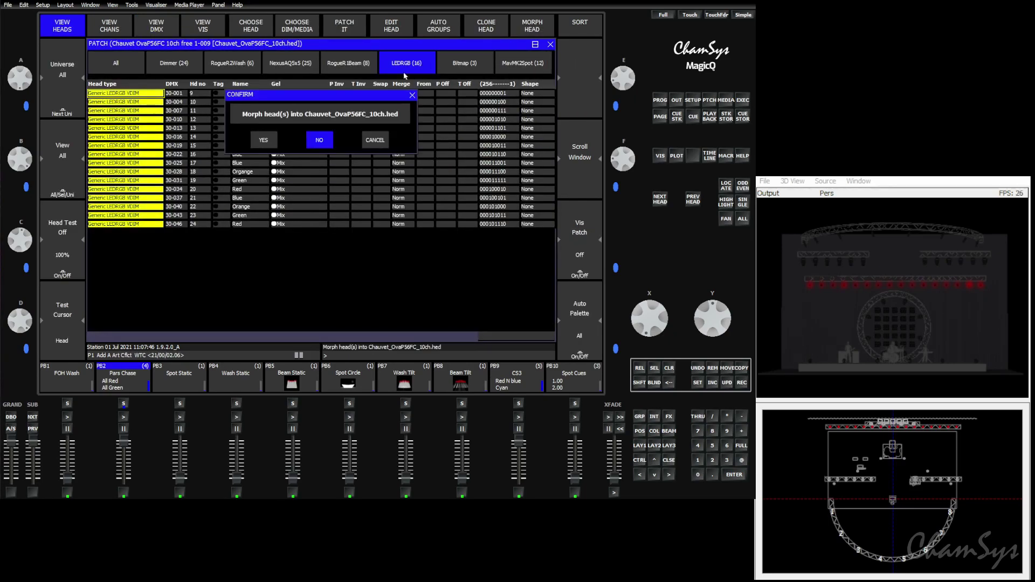
pyautogui.click(274, 136)
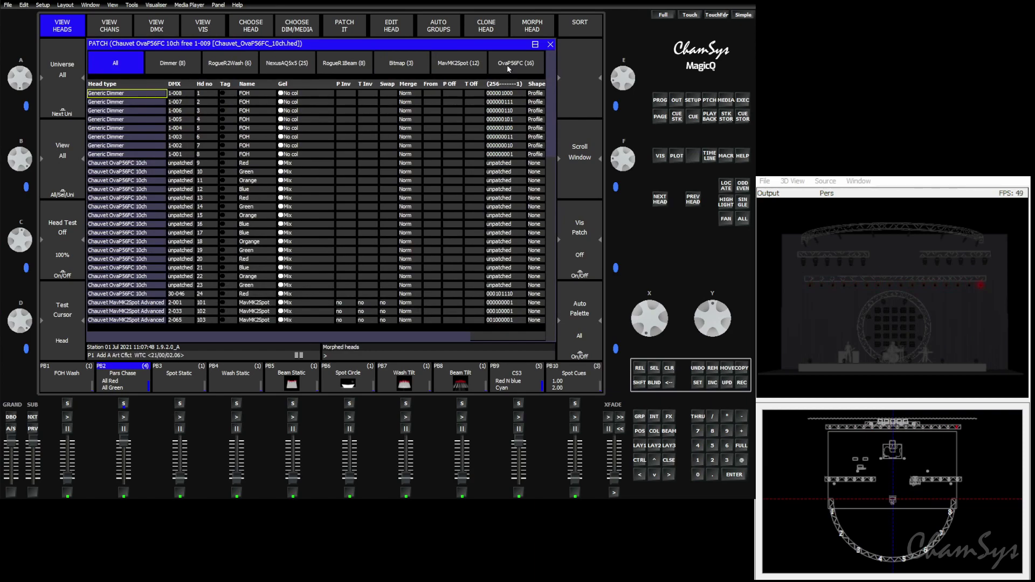
# - Open a morphed OvaP56FC head in the head editor and examine its channel list
pyautogui.click(144, 111)
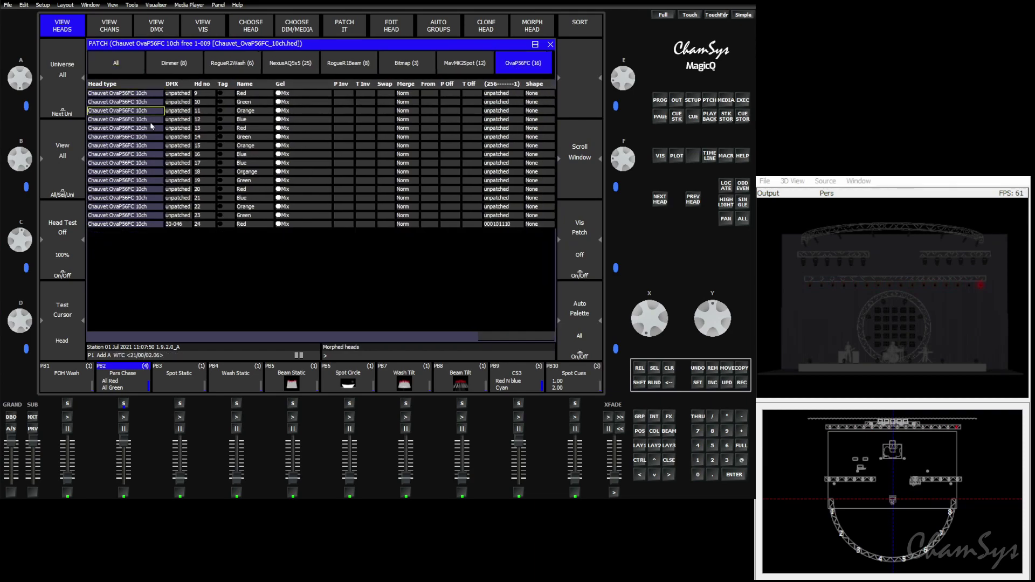
pyautogui.click(392, 26)
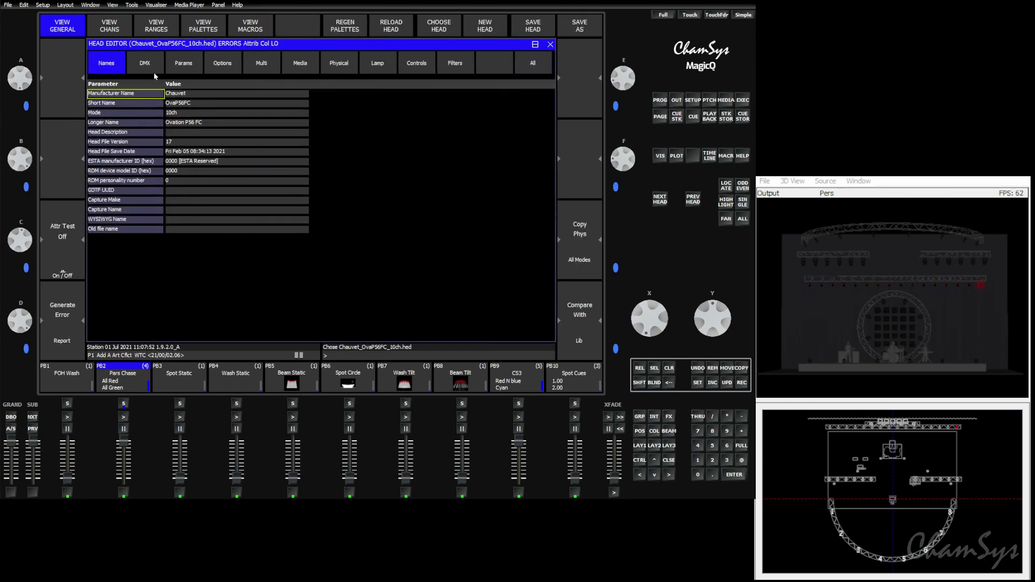
pyautogui.click(116, 29)
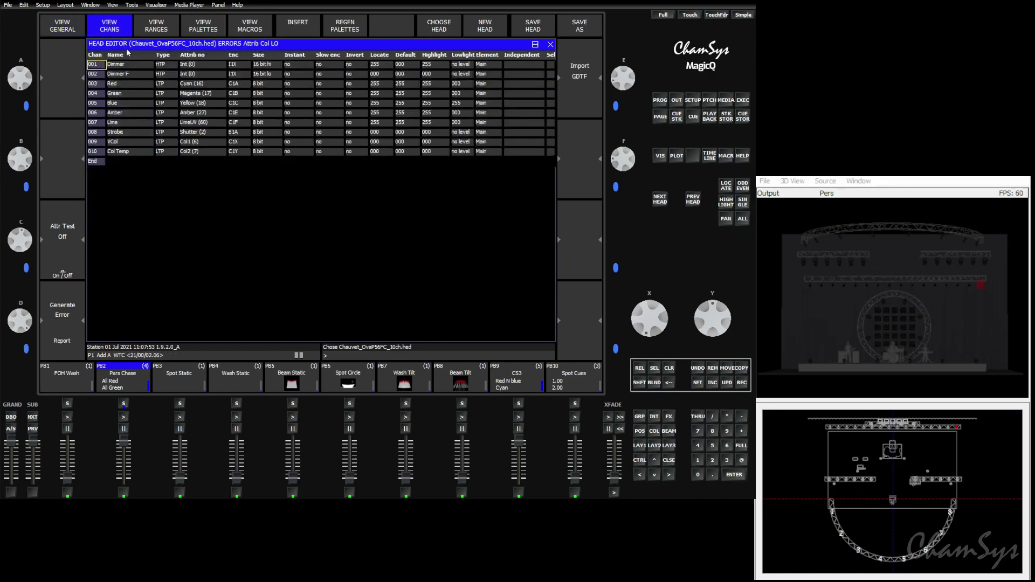
# - Examine the colour, strobe and colour temperature channels of the OvaP56FC head, and close the head editor
pyautogui.click(123, 84)
pyautogui.moveTo(119, 96); pyautogui.dragTo(120, 146)
pyautogui.click(121, 152)
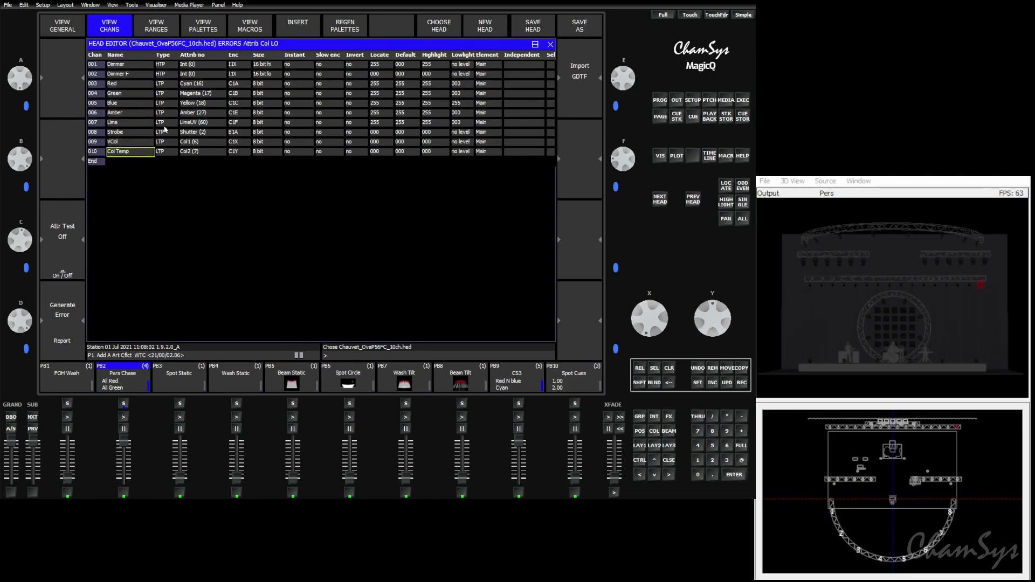
pyautogui.click(131, 123)
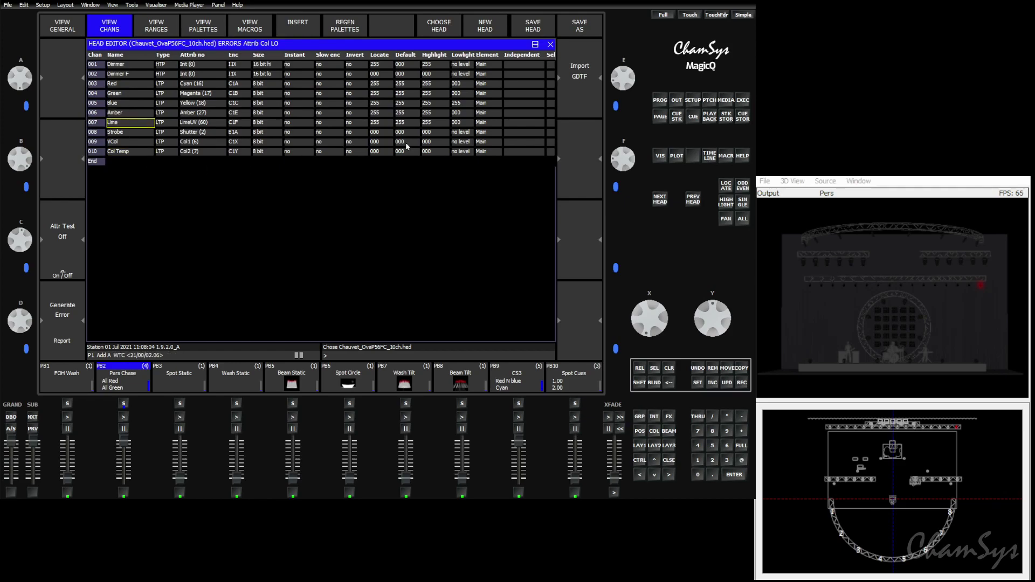
pyautogui.click(549, 45)
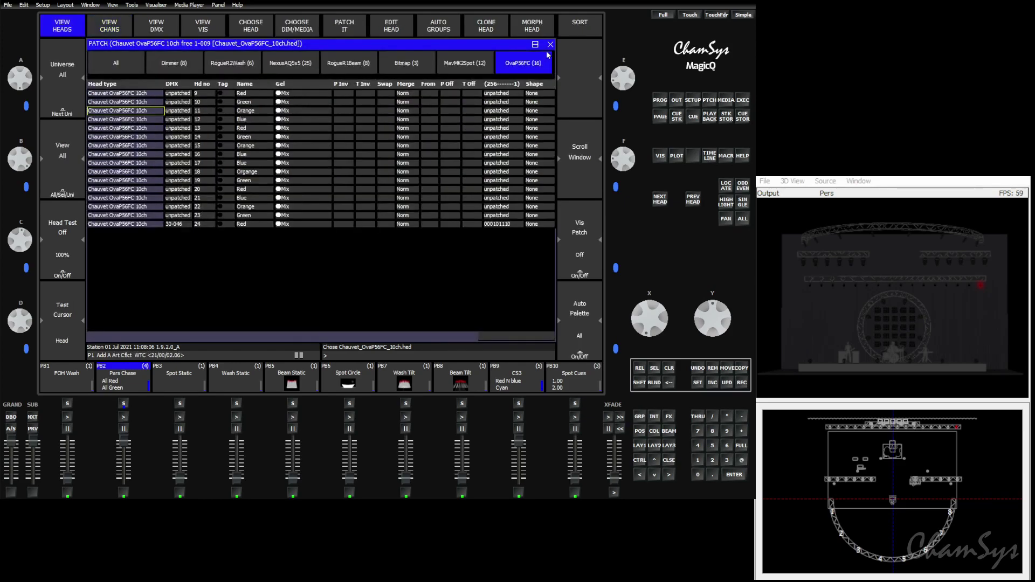
# - Leave the patch, stop the Pars Chase on PB2 and open the levels of its All Red cue
pyautogui.click(550, 44)
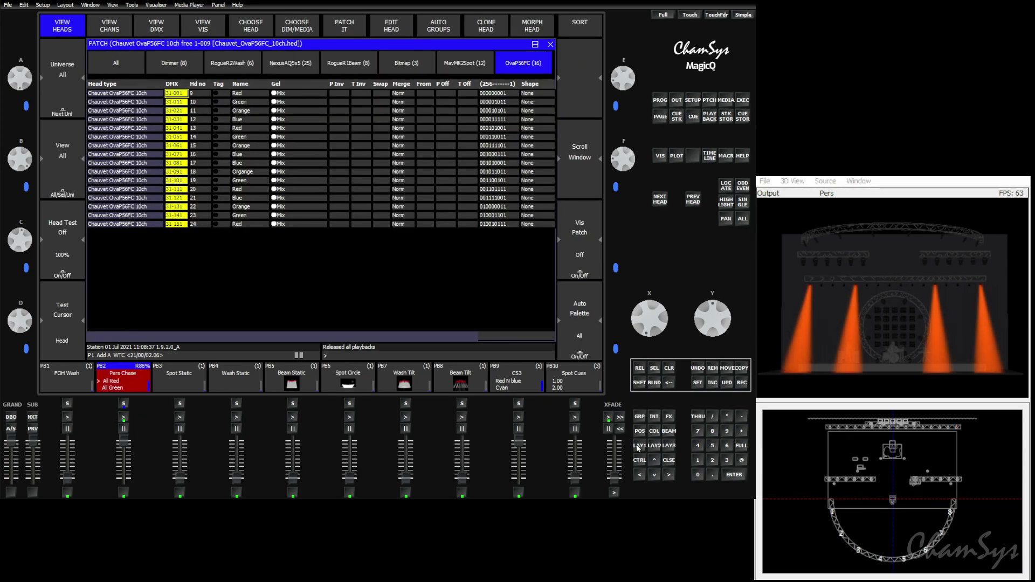
pyautogui.press('Escape')
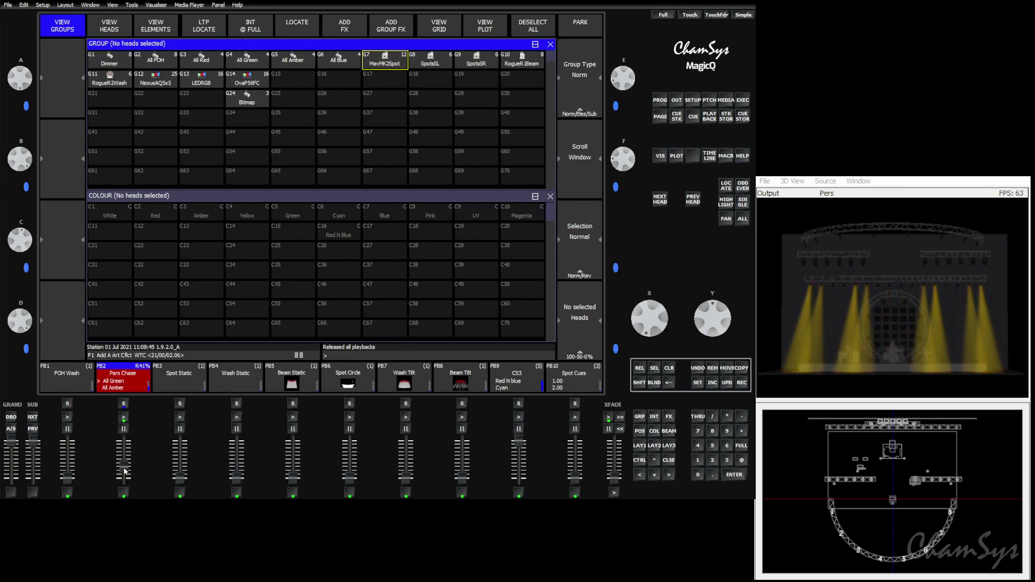
pyautogui.click(124, 387)
pyautogui.click(134, 375)
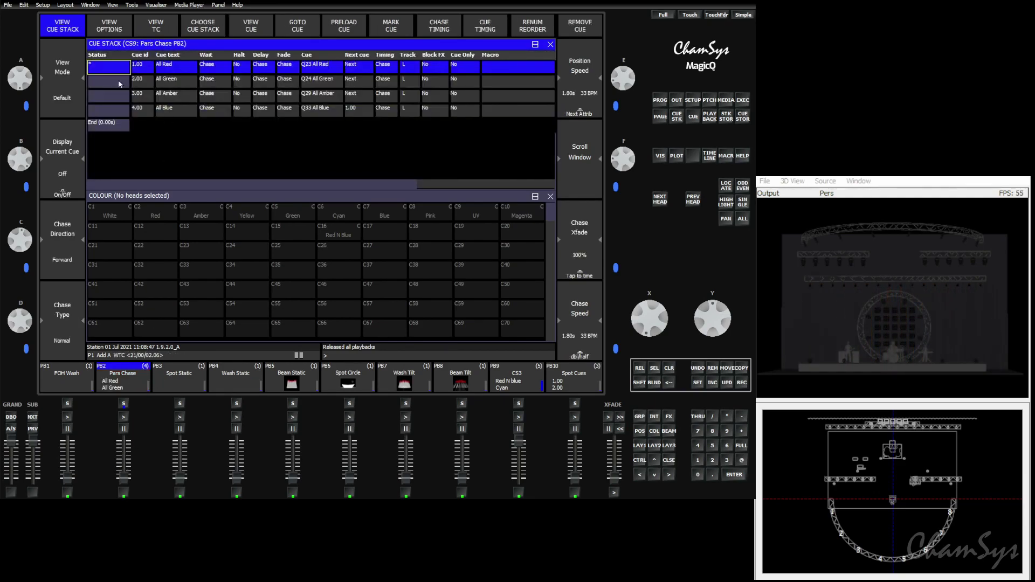
pyautogui.click(257, 31)
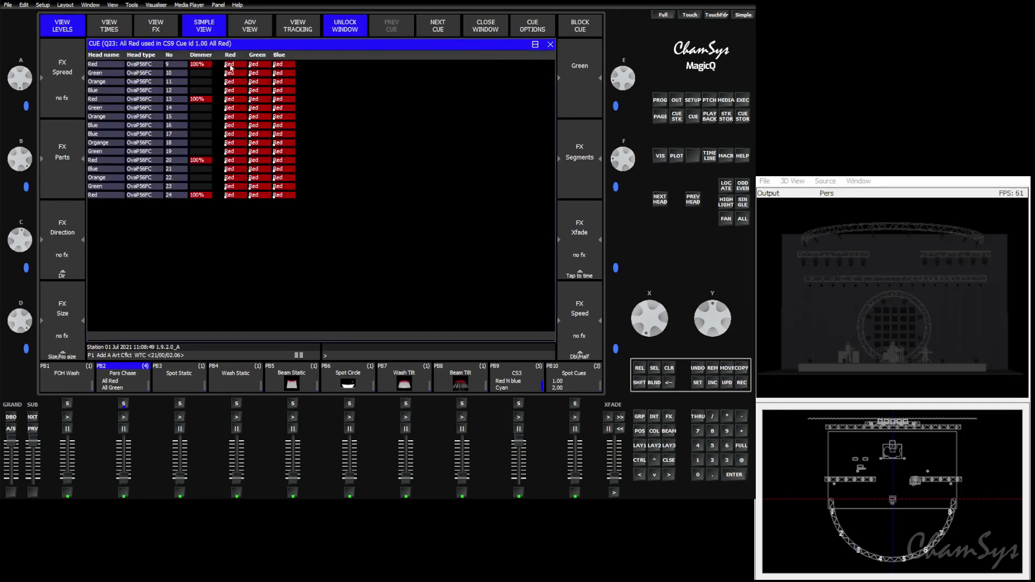
# - Examine the Red palette references in the Red, Green and Blue channels of all heads in the cue
pyautogui.click(231, 67)
pyautogui.click(231, 67)
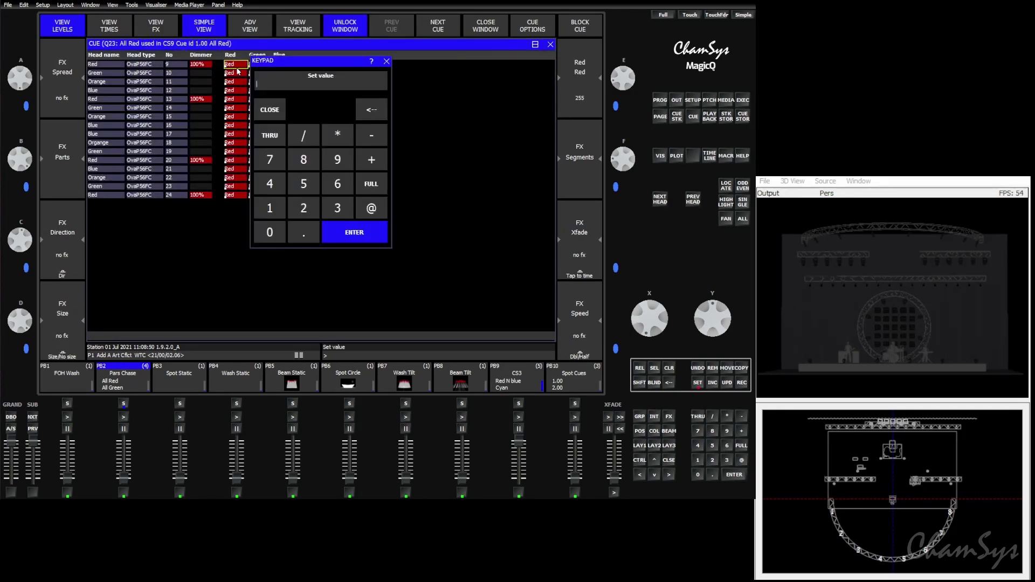
pyautogui.click(266, 109)
pyautogui.moveTo(230, 63); pyautogui.dragTo(292, 225)
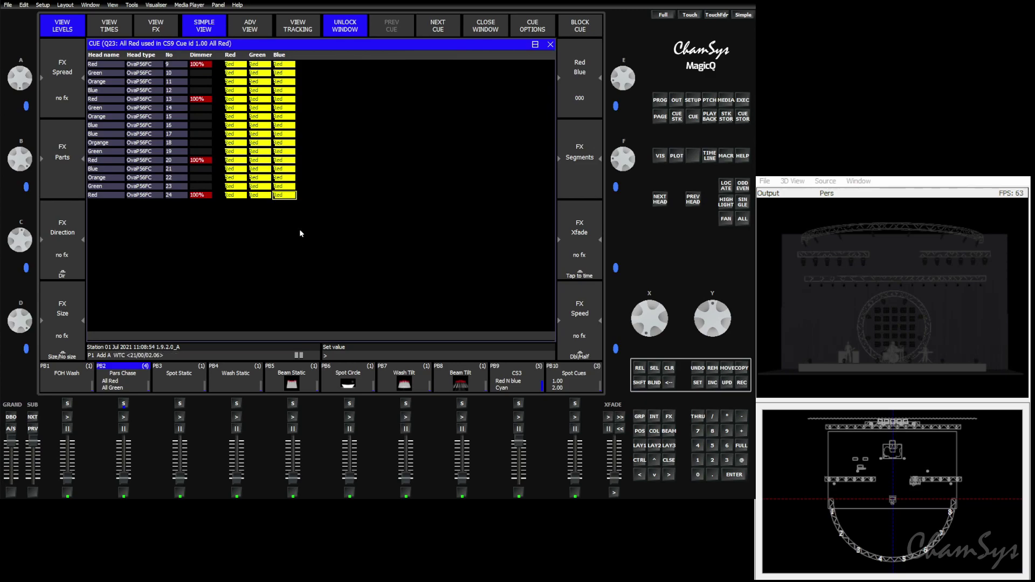
# - Select all heads of the OvaP56FC group and apply the Red colour palette to them
pyautogui.click(638, 445)
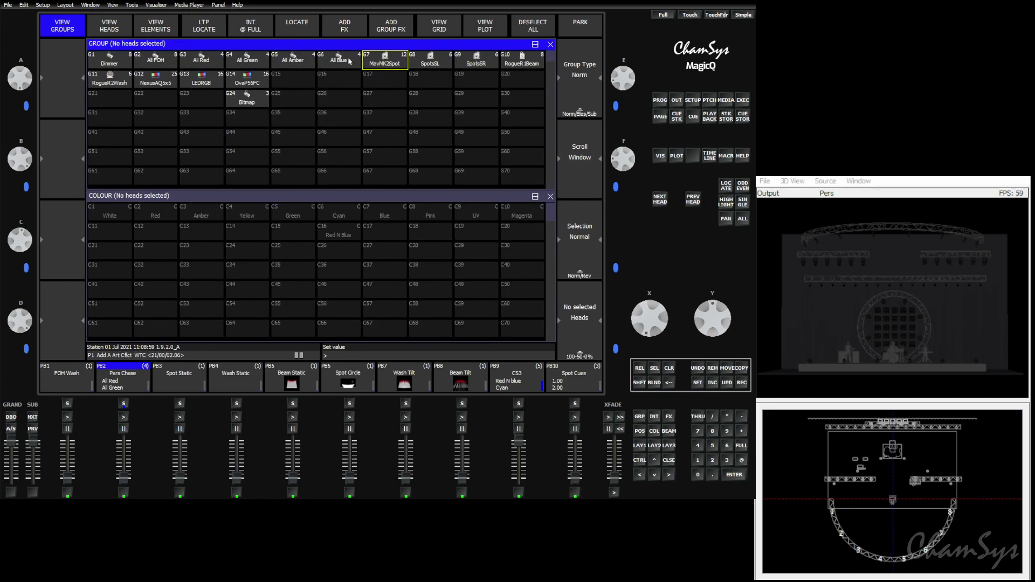
pyautogui.click(247, 79)
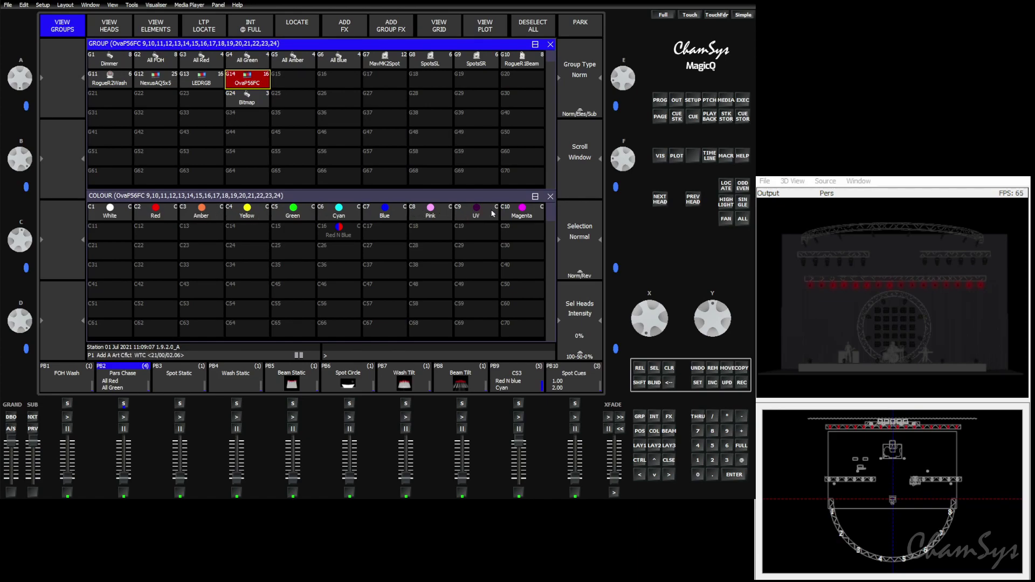
pyautogui.click(162, 214)
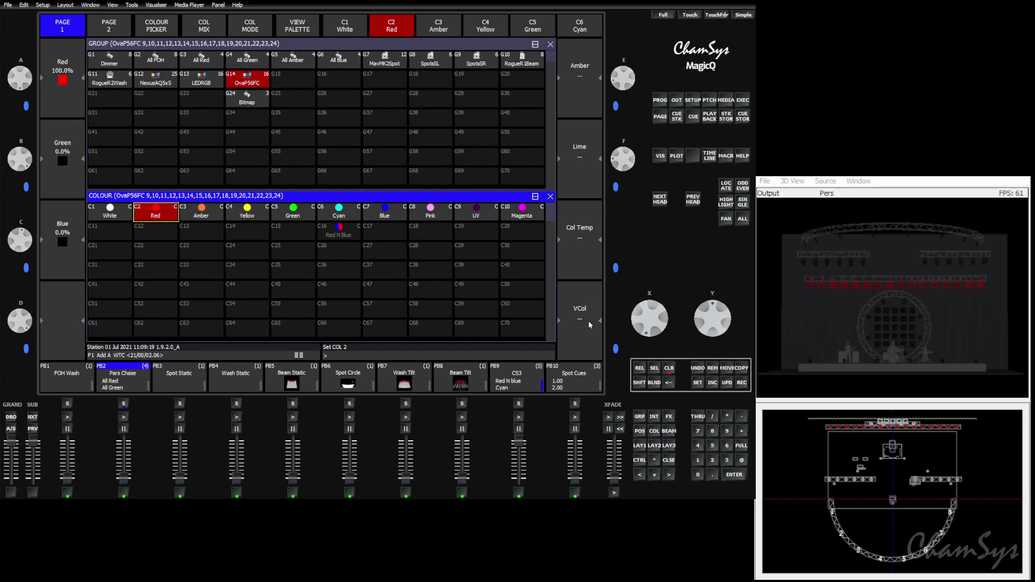
# - Activate Amber and Lime at 0%, and Col Temp and VCol at 000 No Function, for the selected heads
pyautogui.scroll(-2, 622, 158)
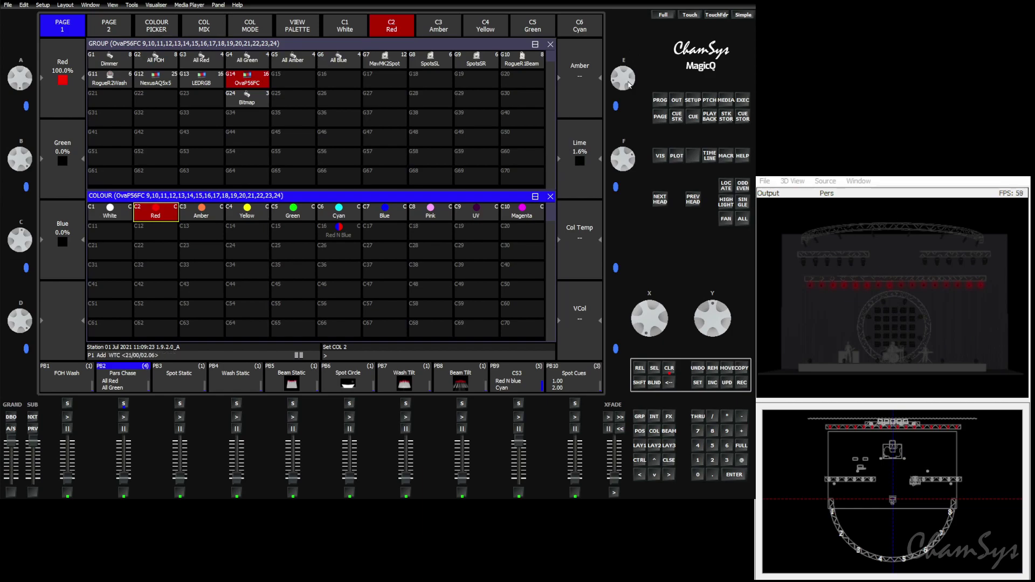
pyautogui.scroll(-1, 629, 73)
pyautogui.scroll(1, 633, 159)
pyautogui.scroll(-1, 625, 159)
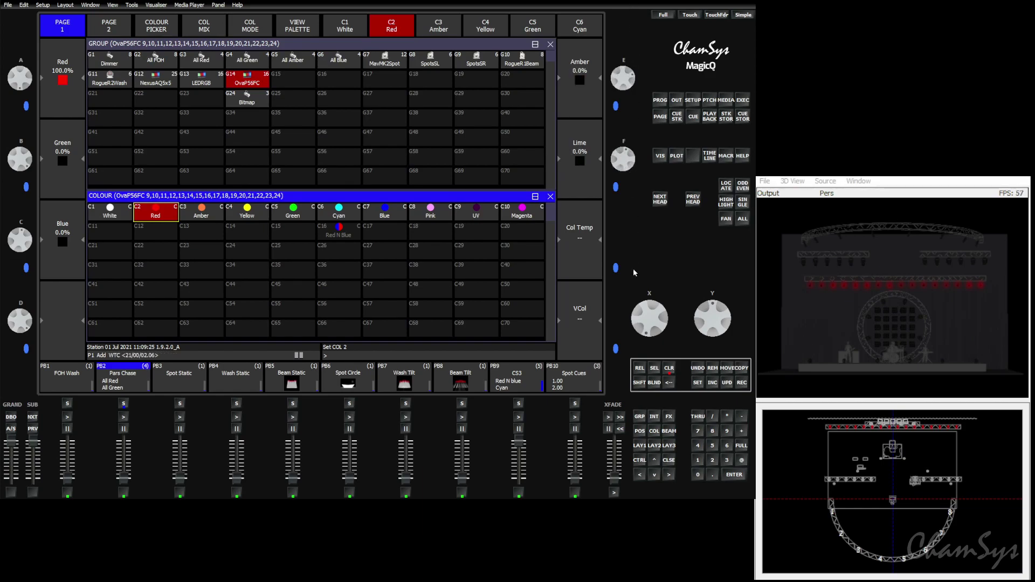
pyautogui.scroll(-1, 650, 321)
pyautogui.scroll(-1, 712, 318)
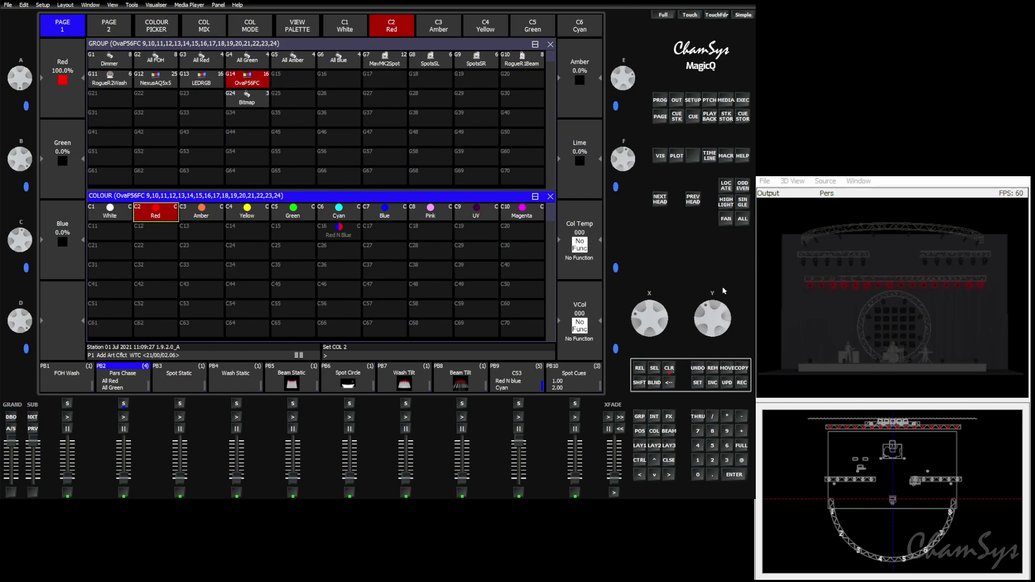
# - Record the current colour values of the OvaP56FC heads into the existing Red palette, confirming the update
pyautogui.click(742, 383)
pyautogui.click(154, 214)
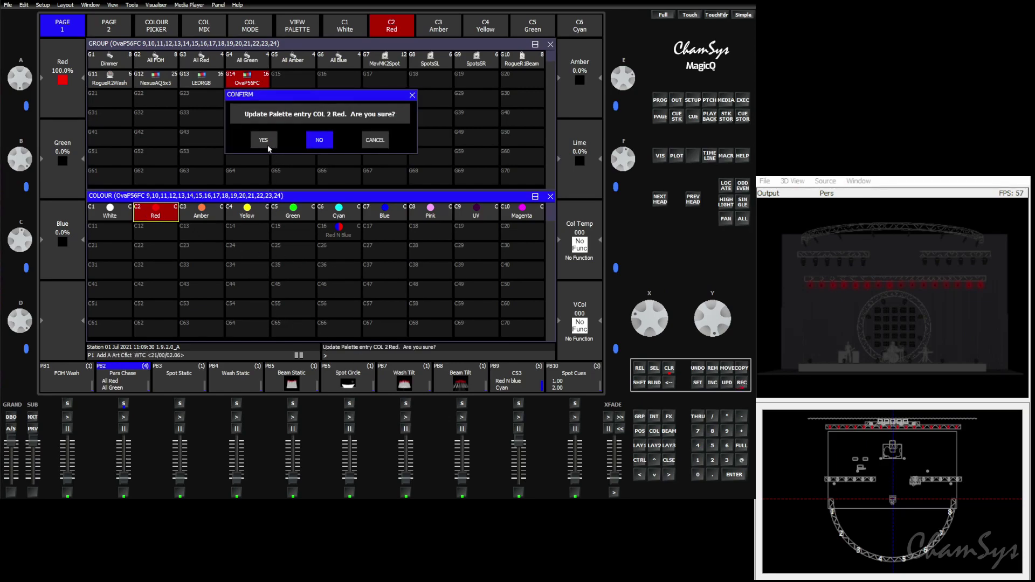
pyautogui.press('Escape')
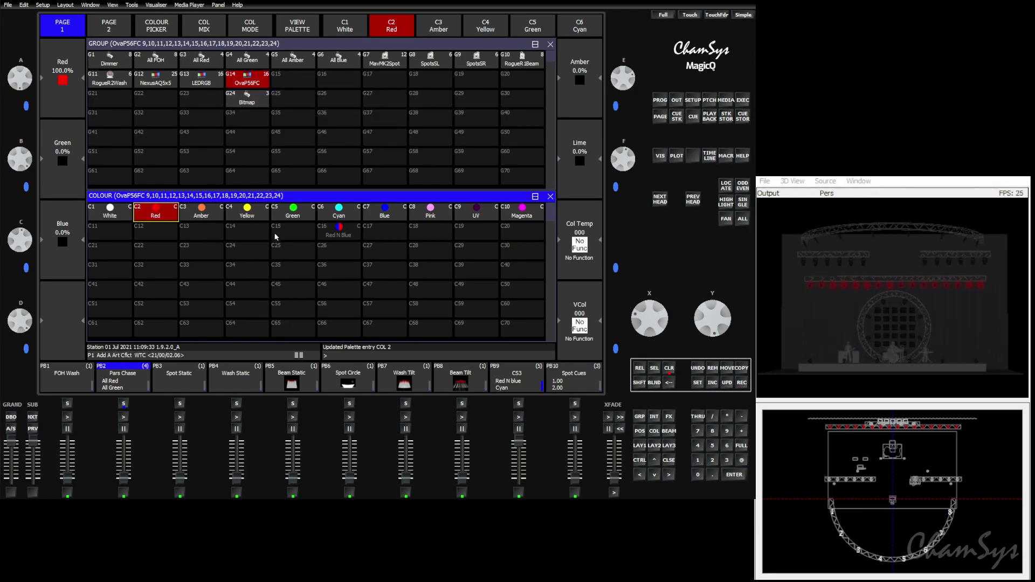
# - Apply the Green palette to the heads and update it with Amber, Lime, Col Temp and VCol at zero
pyautogui.click(299, 216)
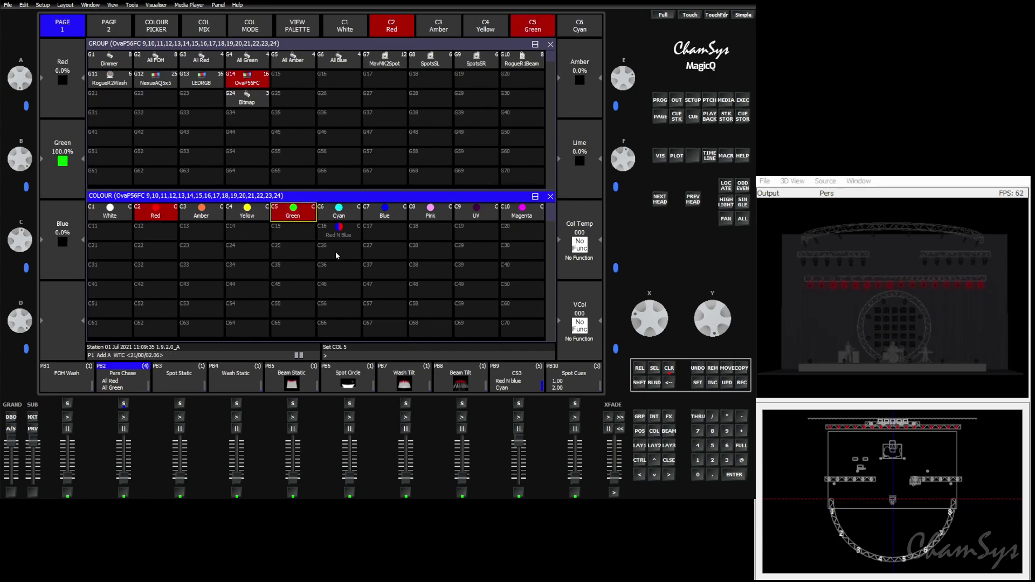
pyautogui.scroll(-4, 624, 80)
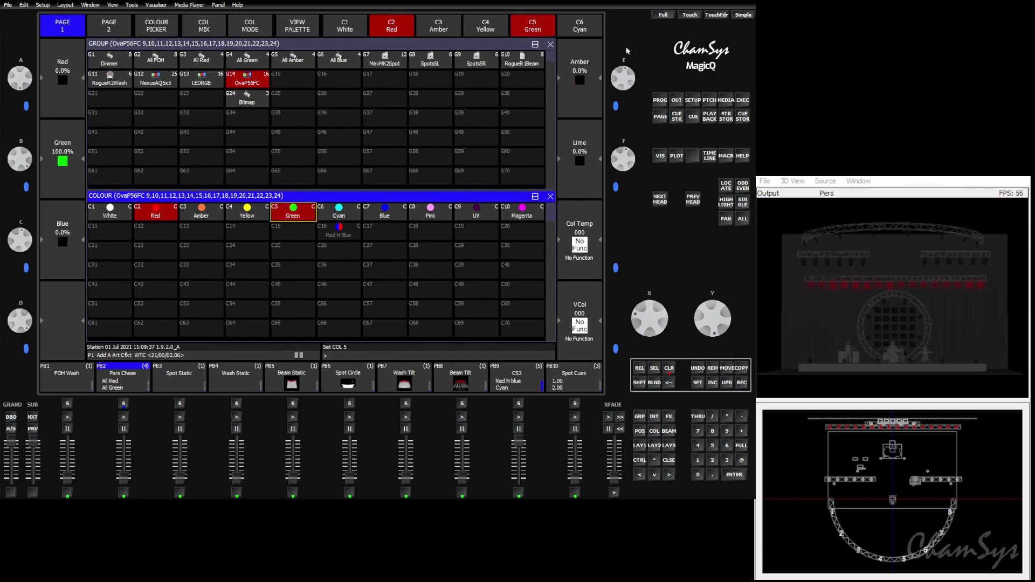
pyautogui.click(742, 383)
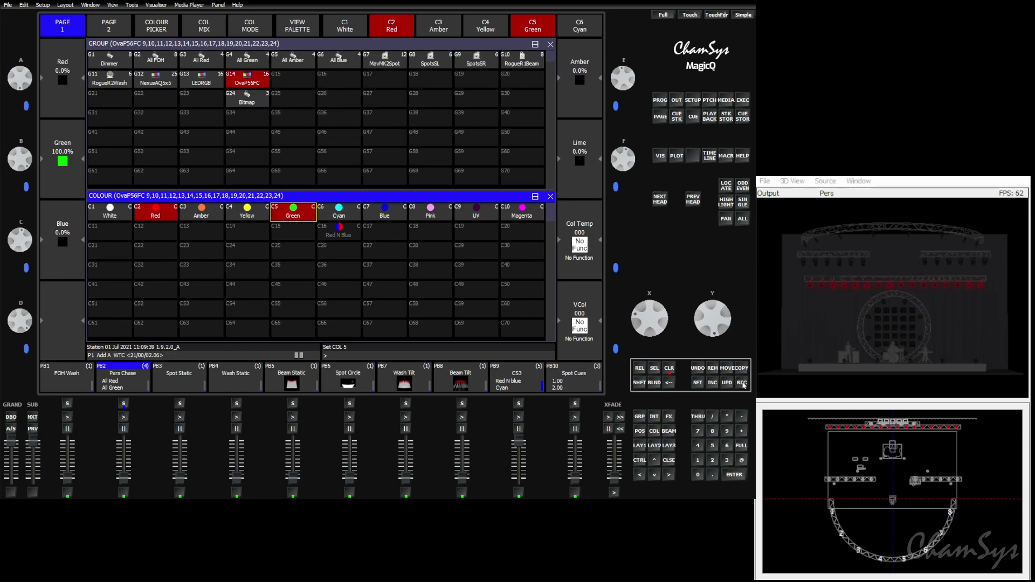
pyautogui.click(301, 216)
pyautogui.click(264, 141)
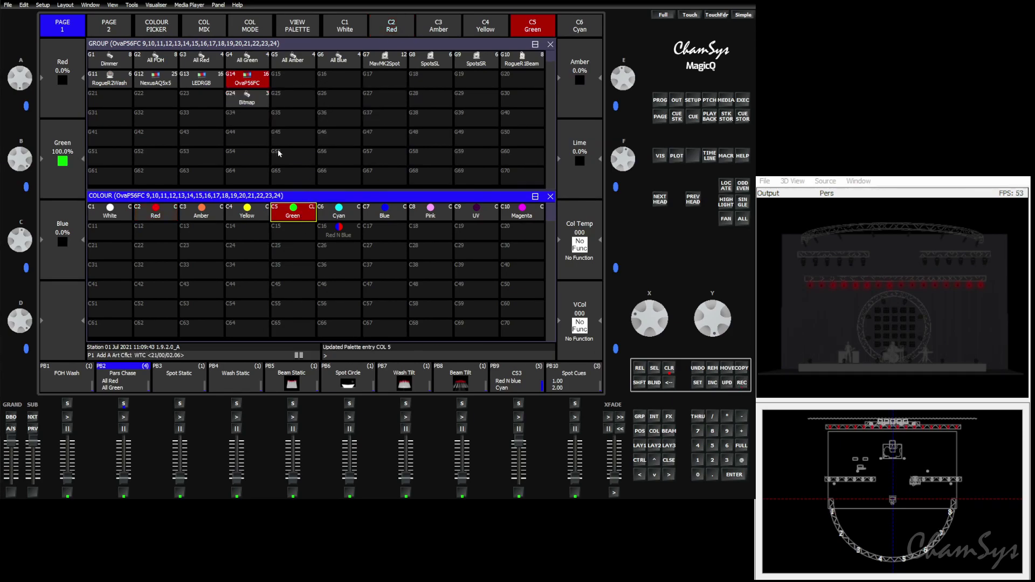
# - Apply the Blue palette to the heads and update it to include the additional colour channels at zero
pyautogui.click(385, 213)
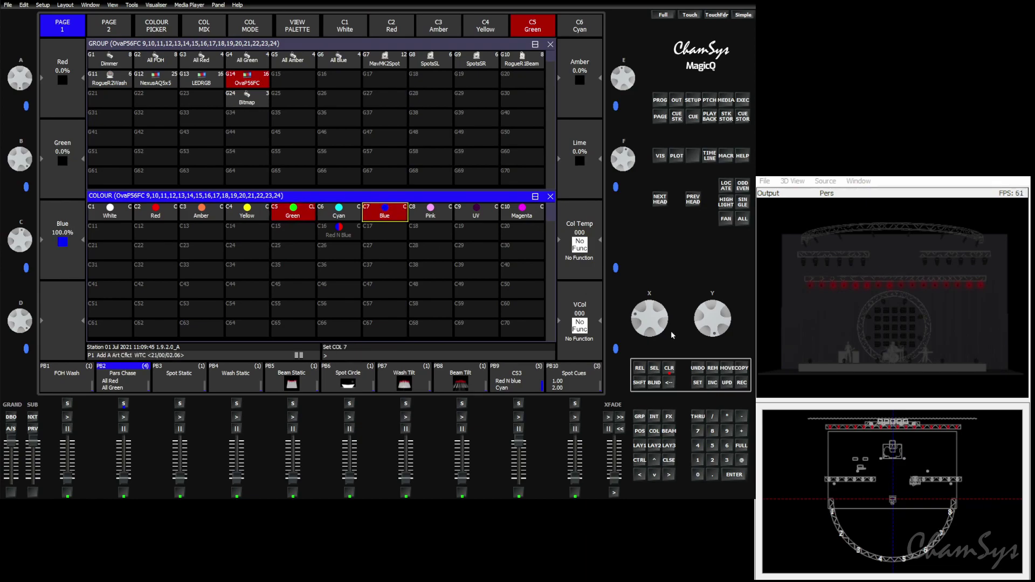
pyautogui.click(740, 383)
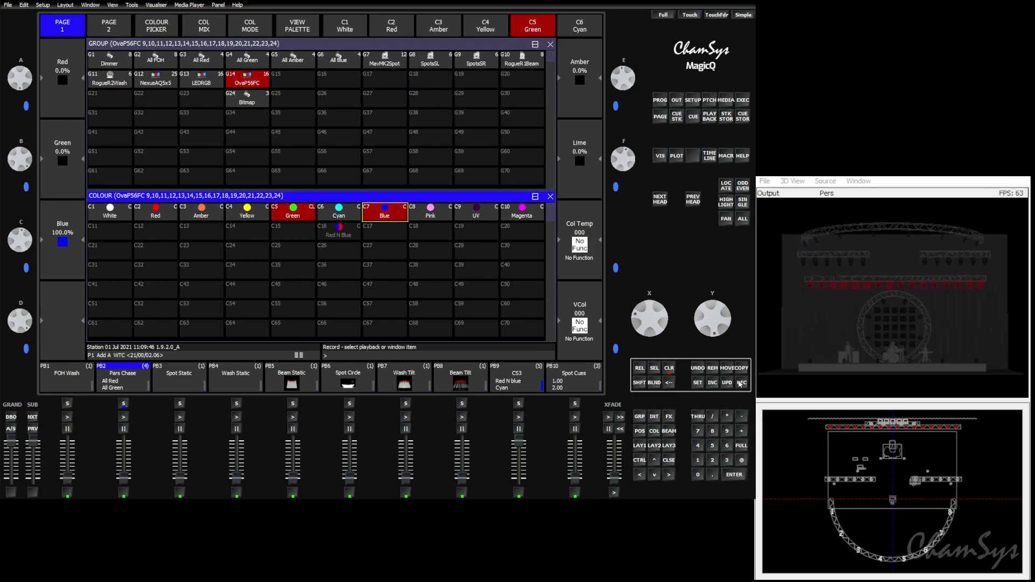
pyautogui.click(386, 214)
pyautogui.click(265, 142)
# - Apply the Amber palette to the OvaP56FC heads and re-record it with all their active colour channels
pyautogui.click(195, 214)
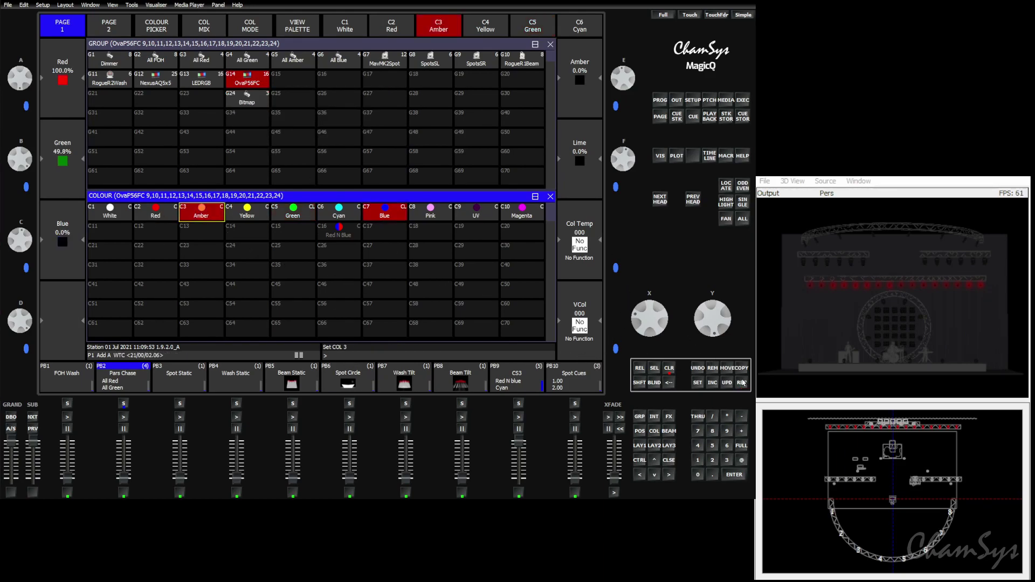
pyautogui.click(742, 382)
pyautogui.click(201, 213)
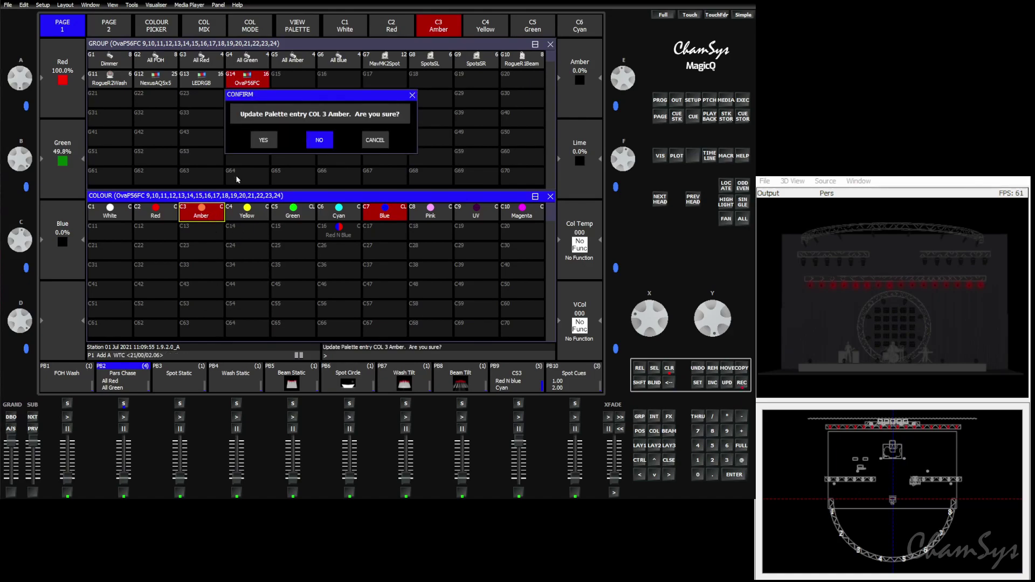
pyautogui.click(264, 141)
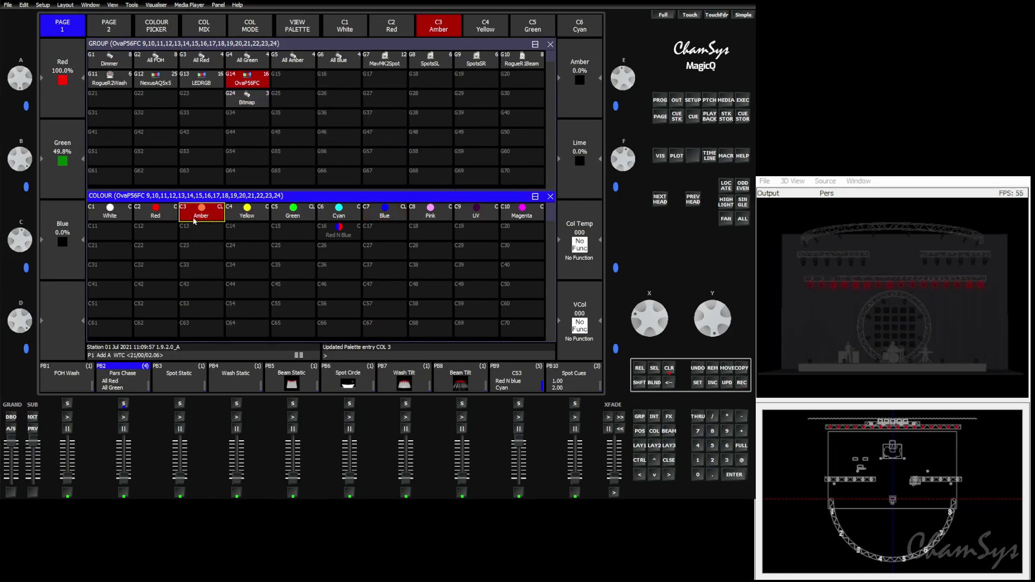
# - Clear the programmer and raise the PB2 playback to run the Pars Chase
pyautogui.click(669, 368)
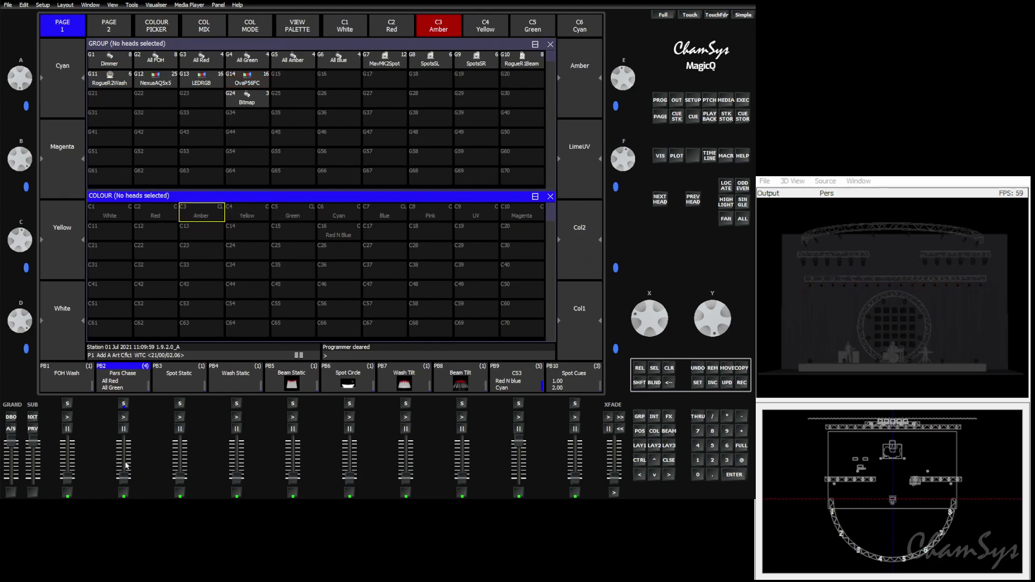
pyautogui.moveTo(121, 483); pyautogui.dragTo(125, 438)
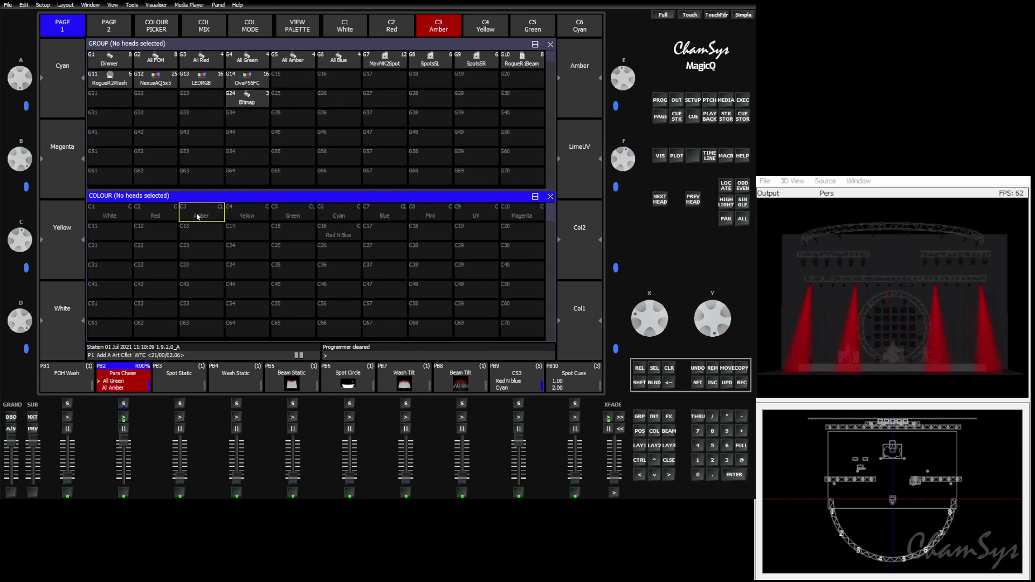
# - Apply Red to the OvaP56FC group and inspect every colour attribute value stored in the Red palette
pyautogui.click(172, 212)
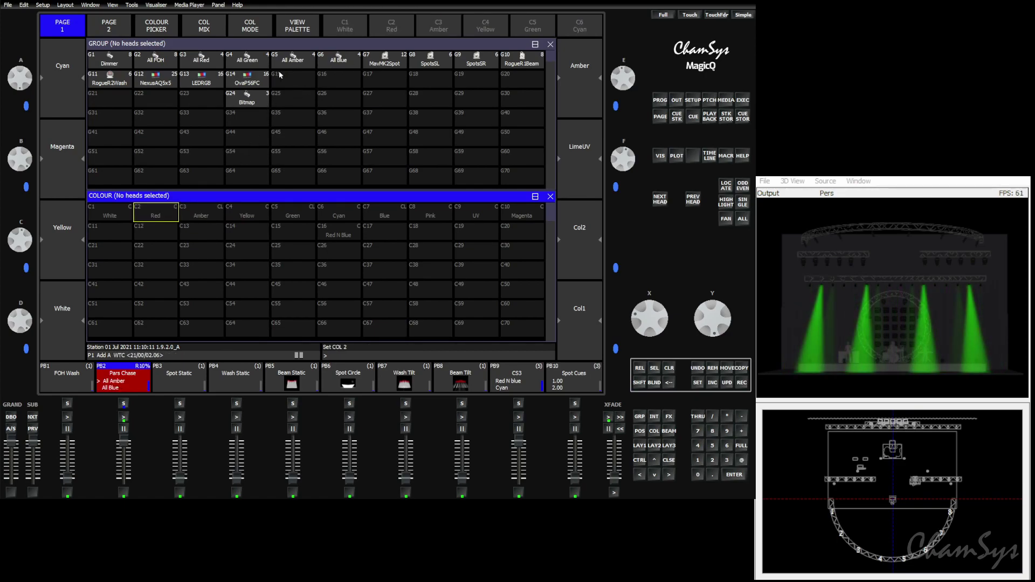
pyautogui.click(247, 78)
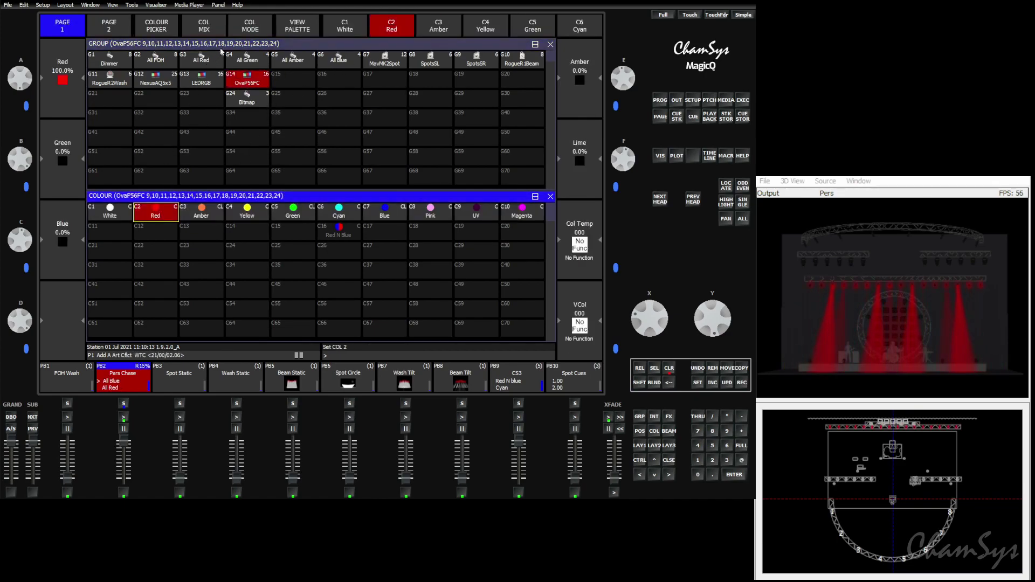
pyautogui.click(294, 24)
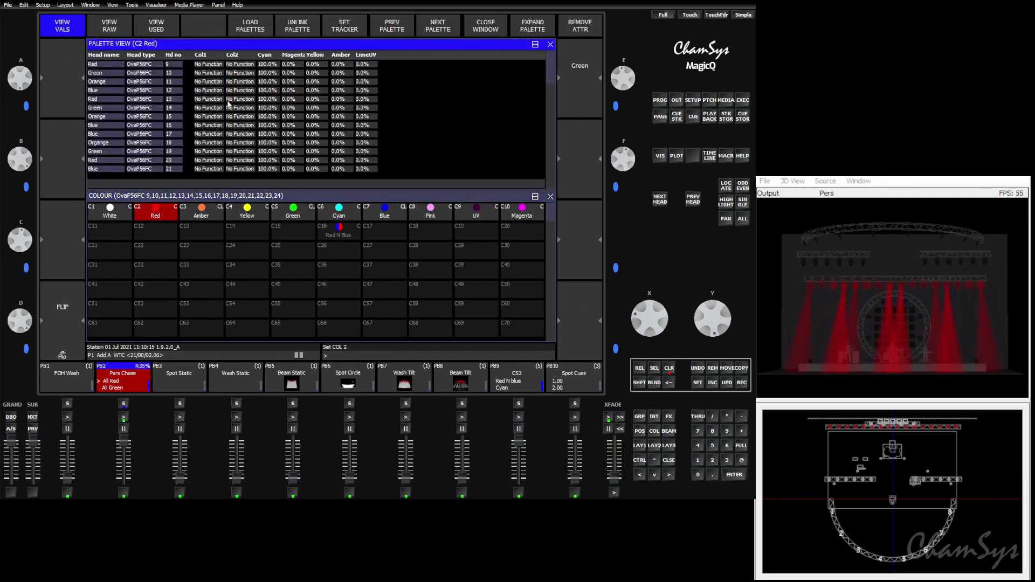
pyautogui.moveTo(200, 64); pyautogui.dragTo(365, 176)
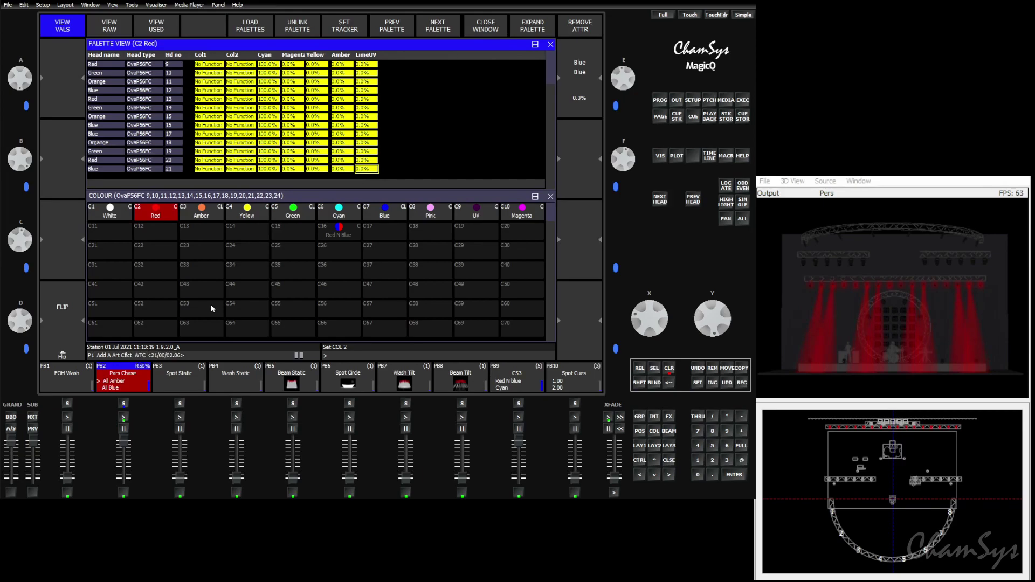
# - Open the All Red cue of the Pars Chase, check its colour channels for each head, and close it
pyautogui.click(138, 376)
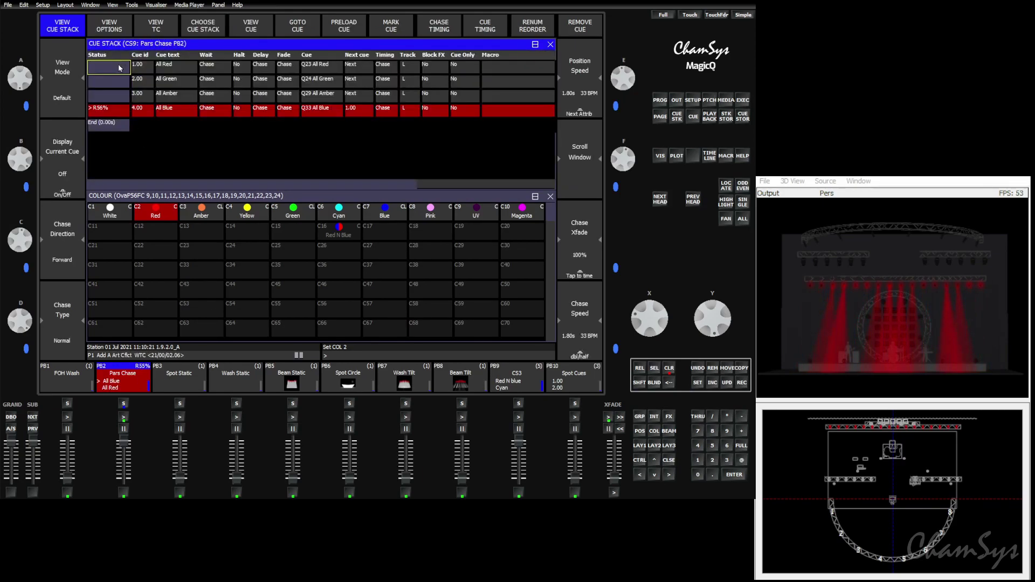
pyautogui.click(253, 25)
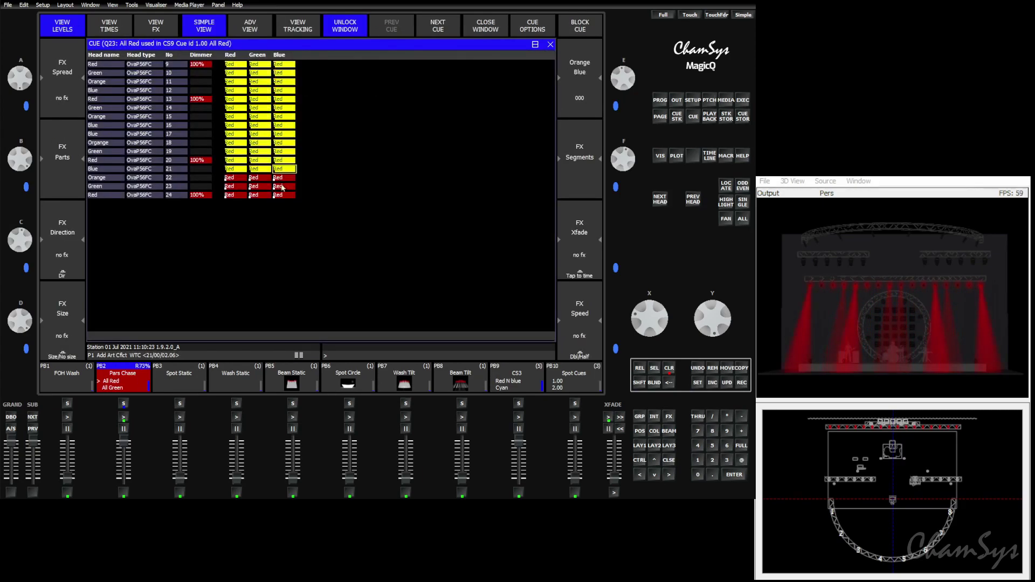
pyautogui.click(672, 460)
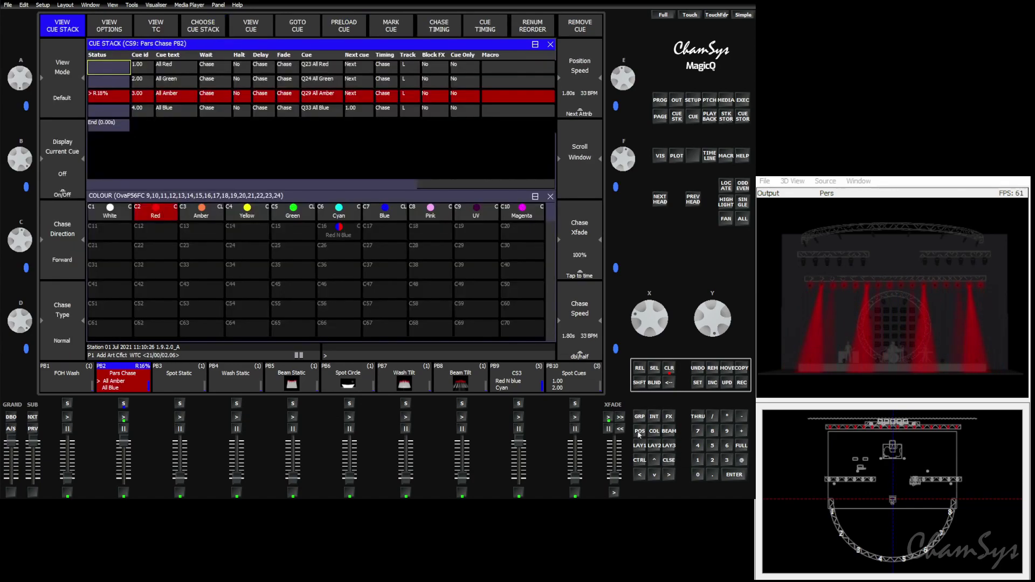
# - Clear the programmer and close the Pars Chase cue stack and the Red palette view
pyautogui.click(668, 368)
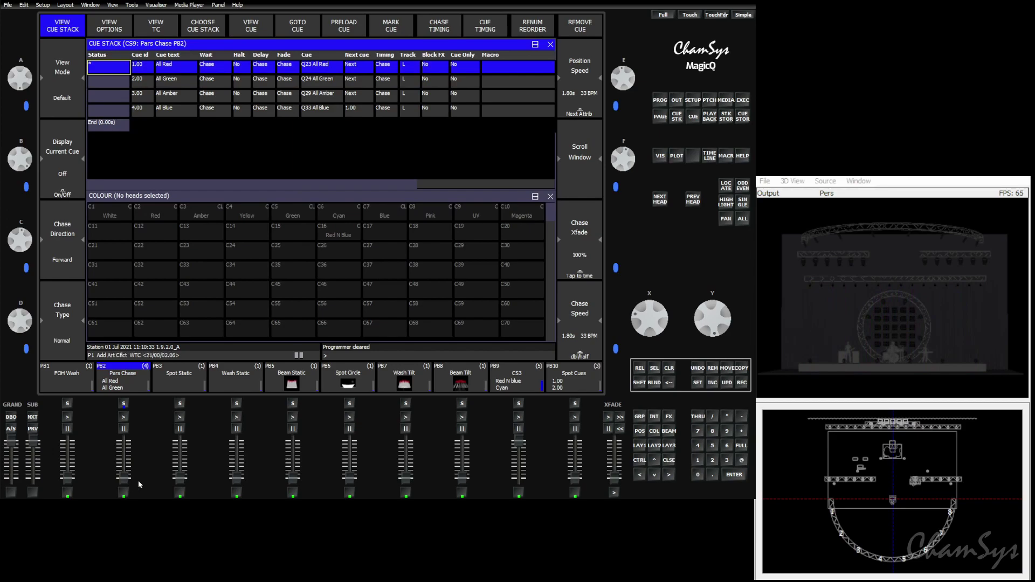
pyautogui.click(550, 46)
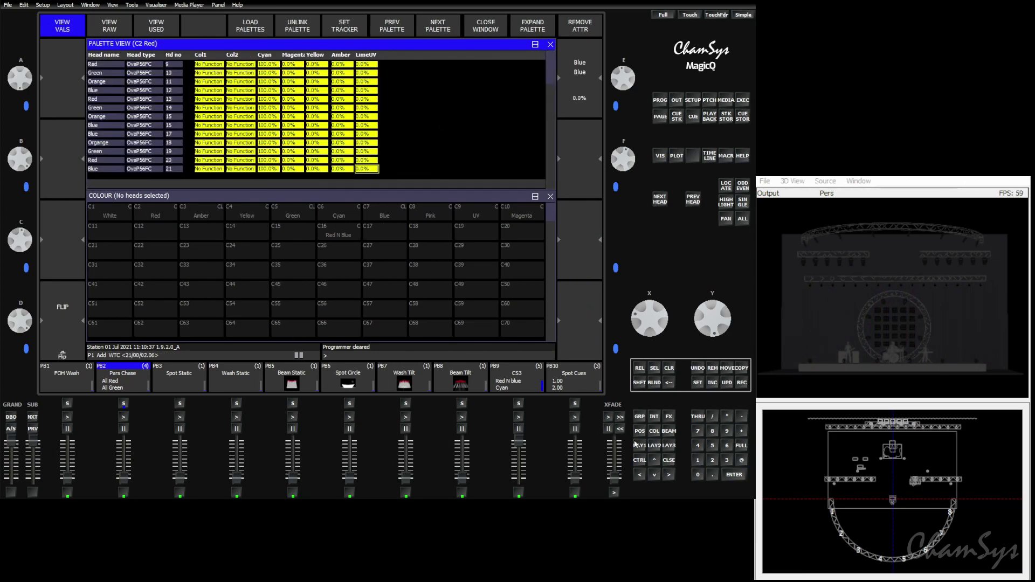
pyautogui.click(551, 44)
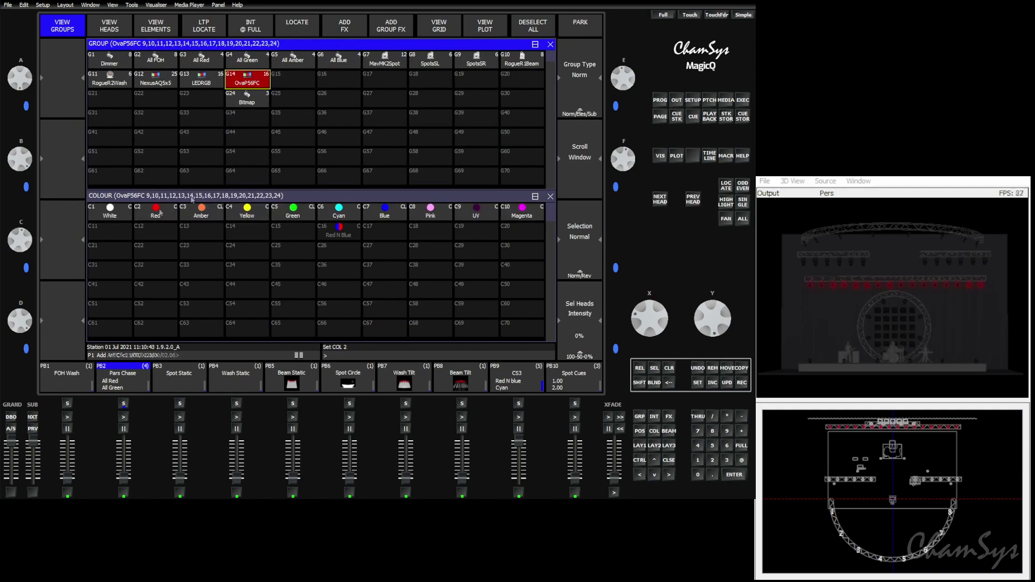
# - Expand the Red palette's references for the OvaP56FC heads so that existing cues include all its colour channels
pyautogui.click(320, 218)
pyautogui.press('shift')
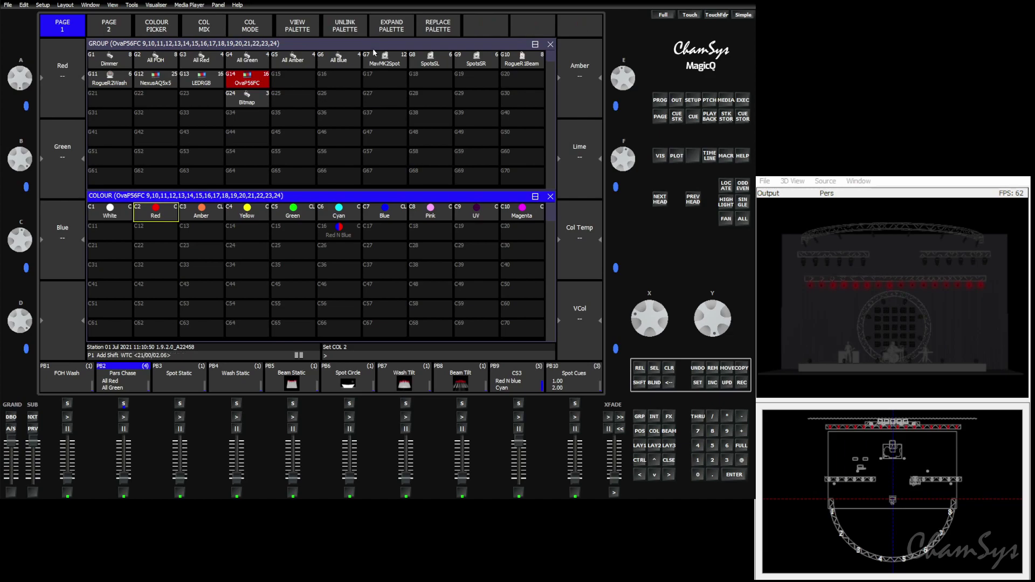
pyautogui.keyDown('shift'); pyautogui.click(397, 27); pyautogui.keyUp('shift')
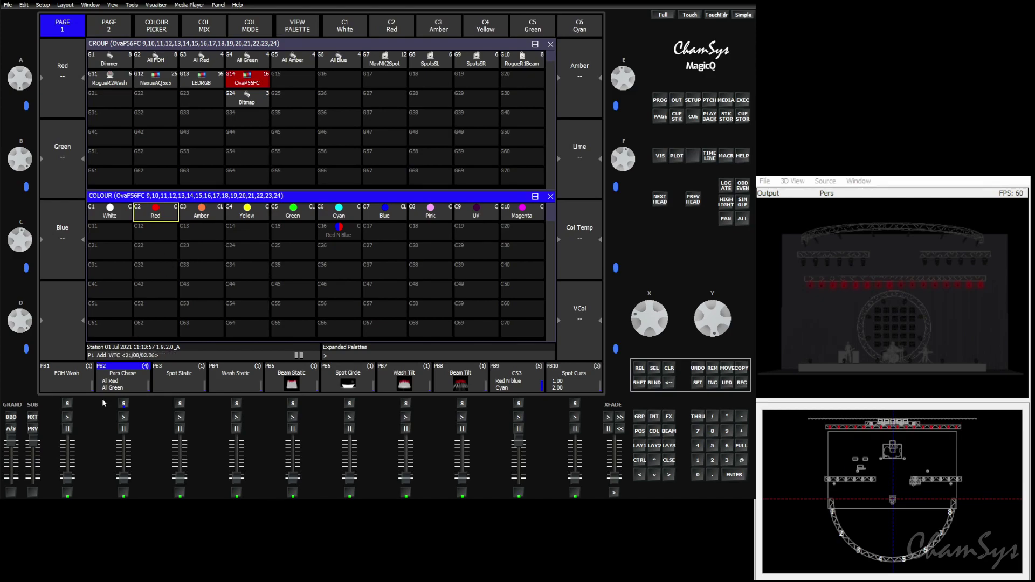
# - Compare the colour channels stored in the All Red and All Green cues of the Pars Chase and close the cue view
pyautogui.click(129, 362)
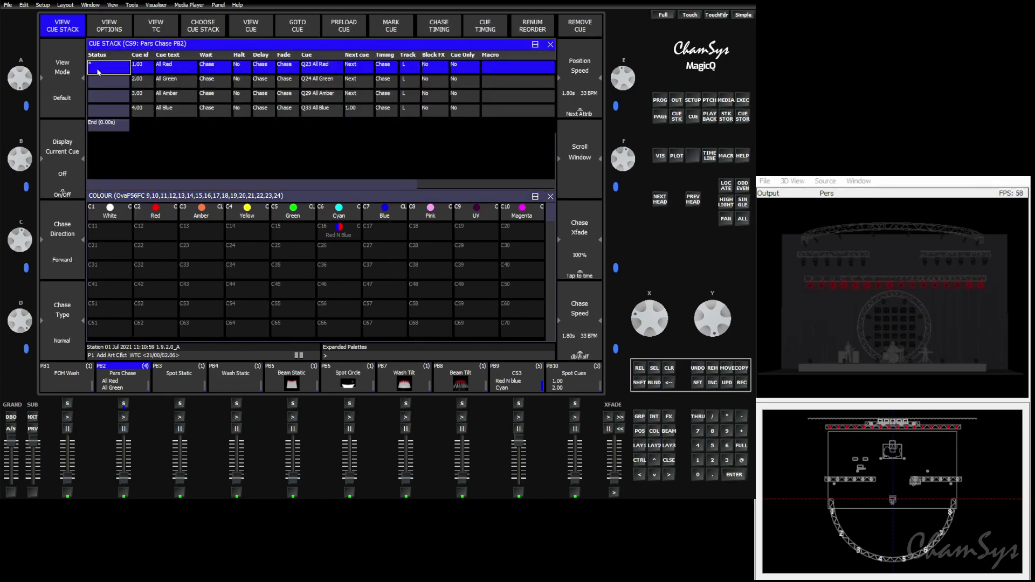
pyautogui.click(253, 30)
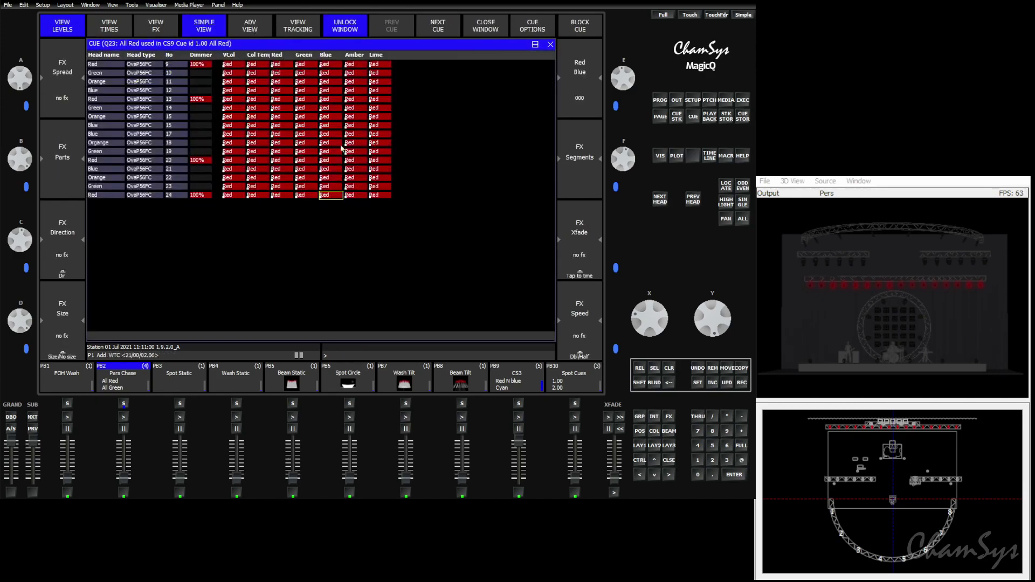
pyautogui.click(426, 32)
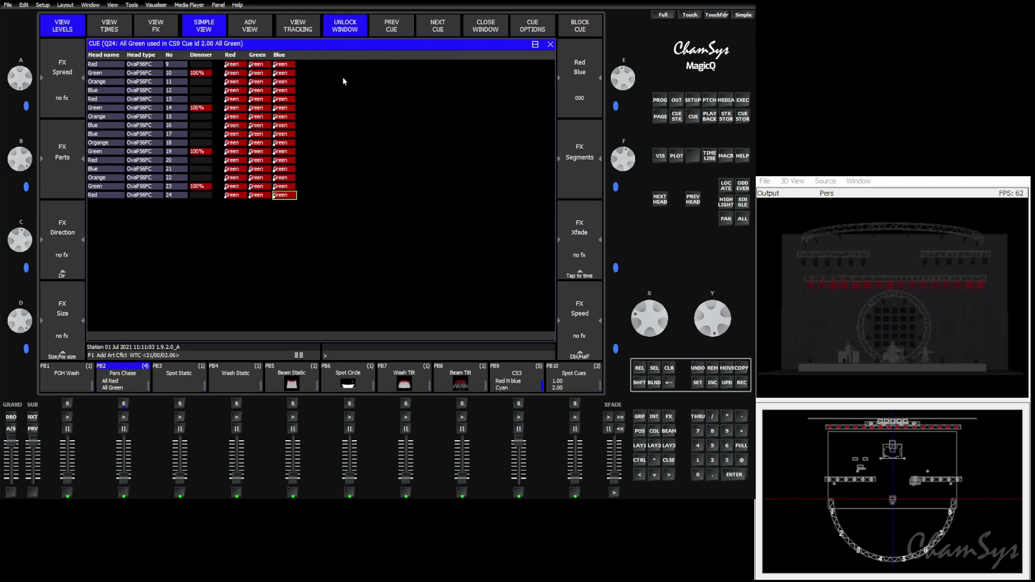
pyautogui.click(550, 45)
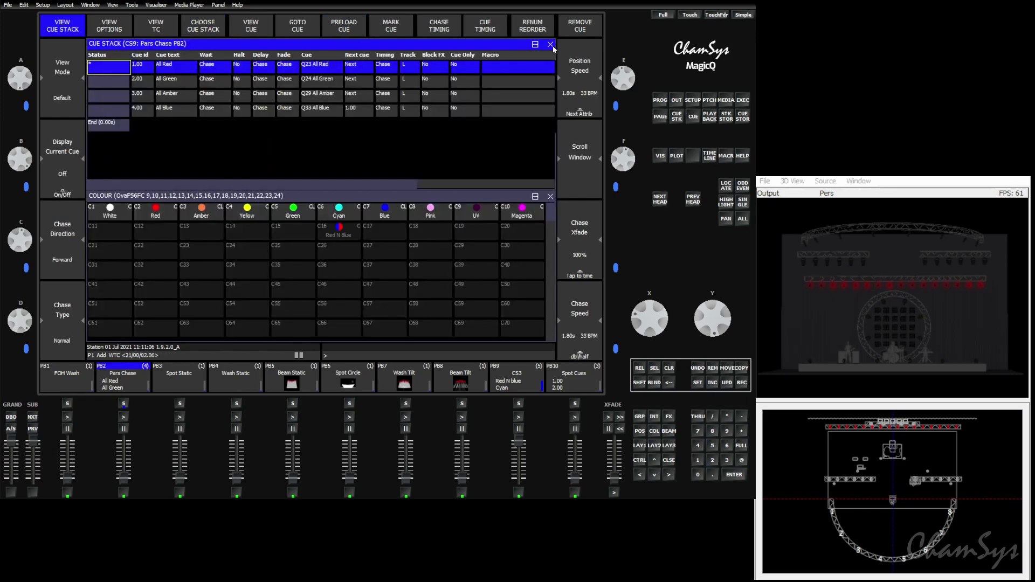
# - Expand the Green, Amber and Blue palettes for the OvaP56FC heads
pyautogui.click(221, 198)
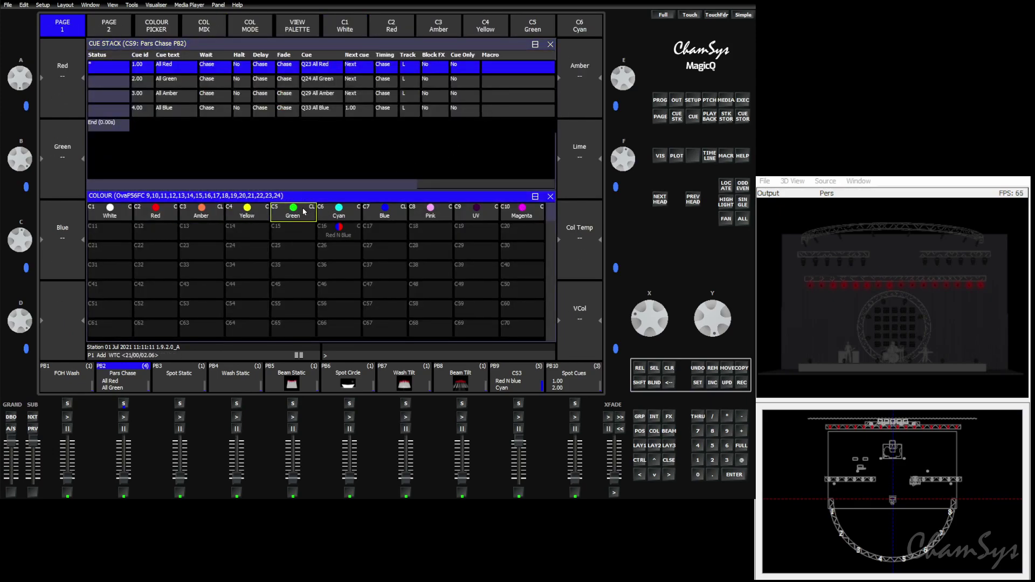
pyautogui.press('shift')
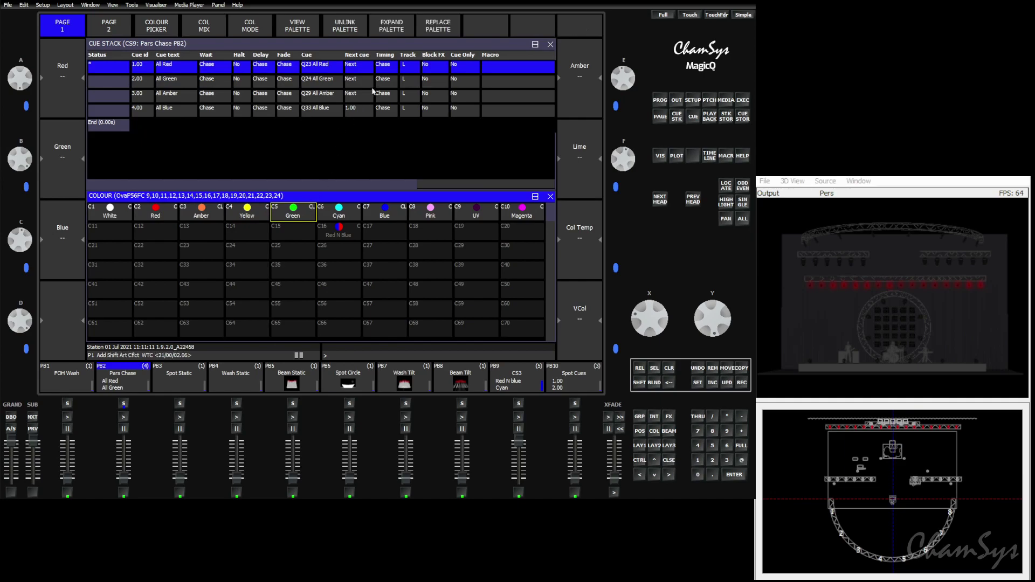
pyautogui.keyDown('shift'); pyautogui.click(398, 27); pyautogui.keyUp('shift')
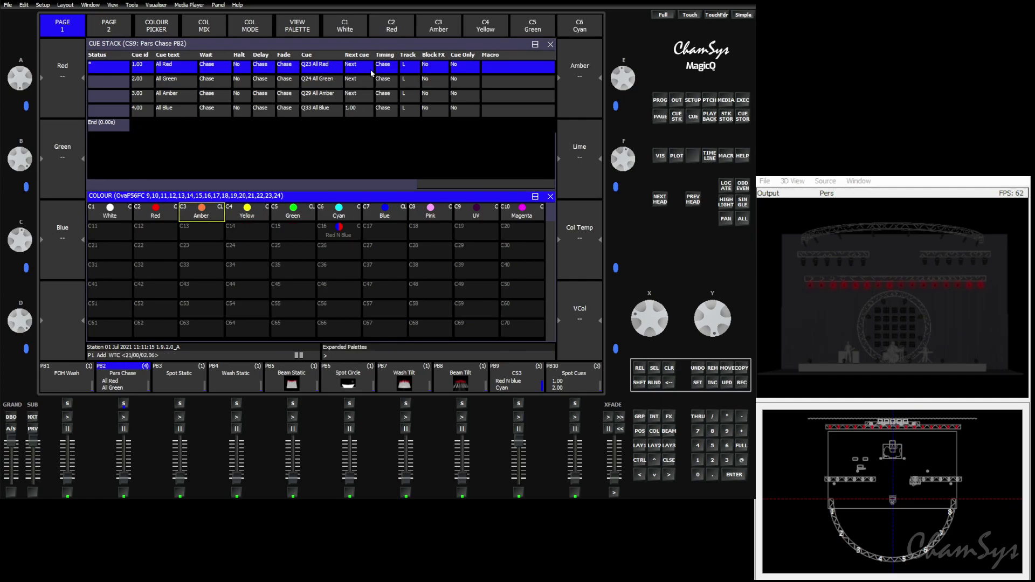
pyautogui.press('shift')
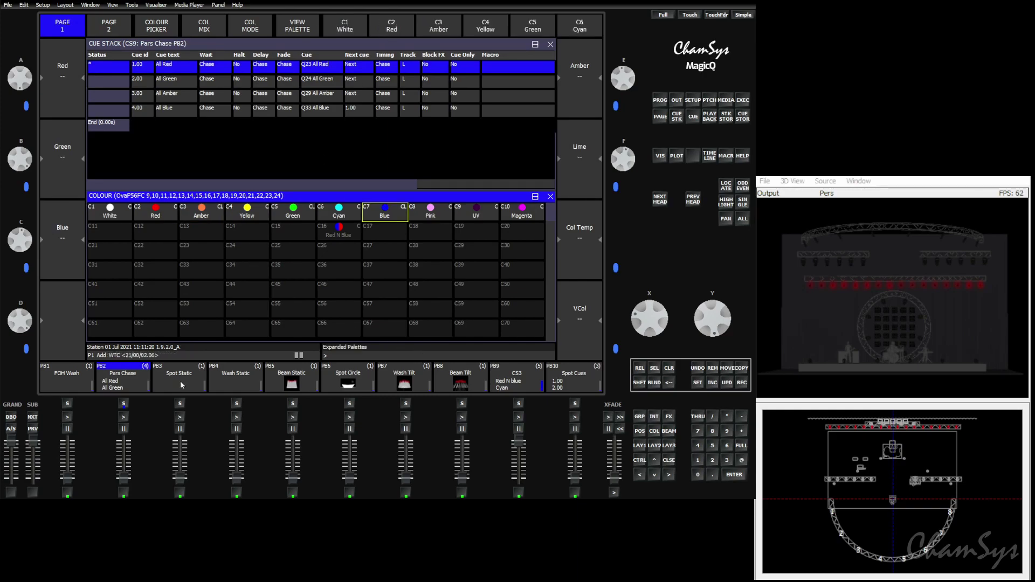
# - Examine the Amber and Lime channels in each Pars Chase cue from All Red through All Blue
pyautogui.click(111, 68)
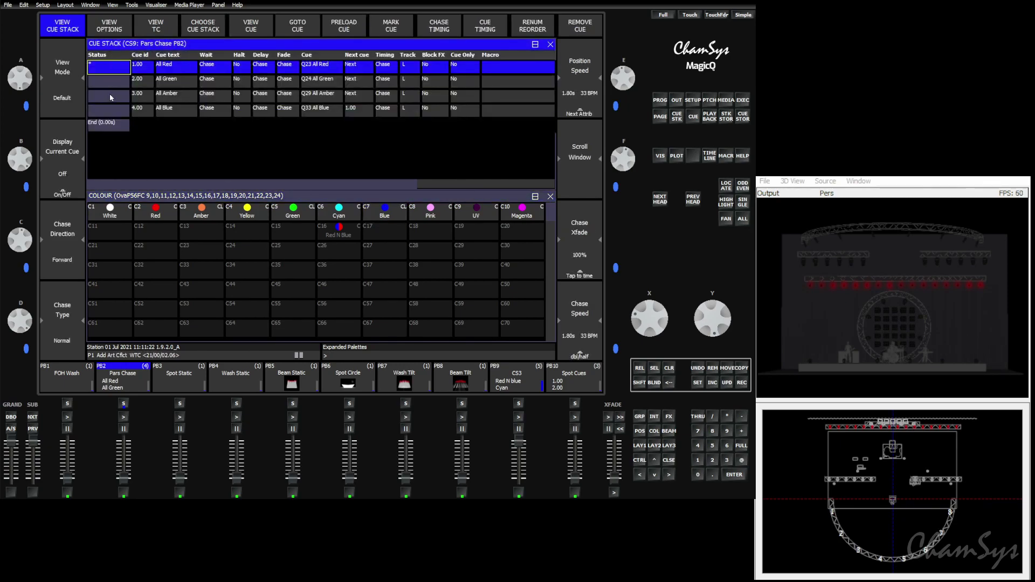
pyautogui.click(262, 32)
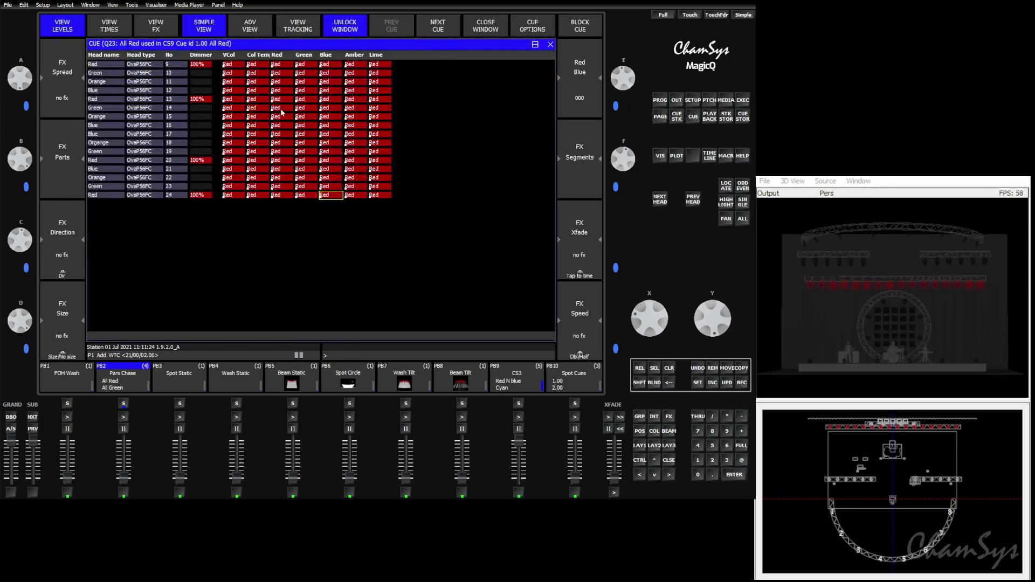
pyautogui.moveTo(367, 65); pyautogui.dragTo(391, 218)
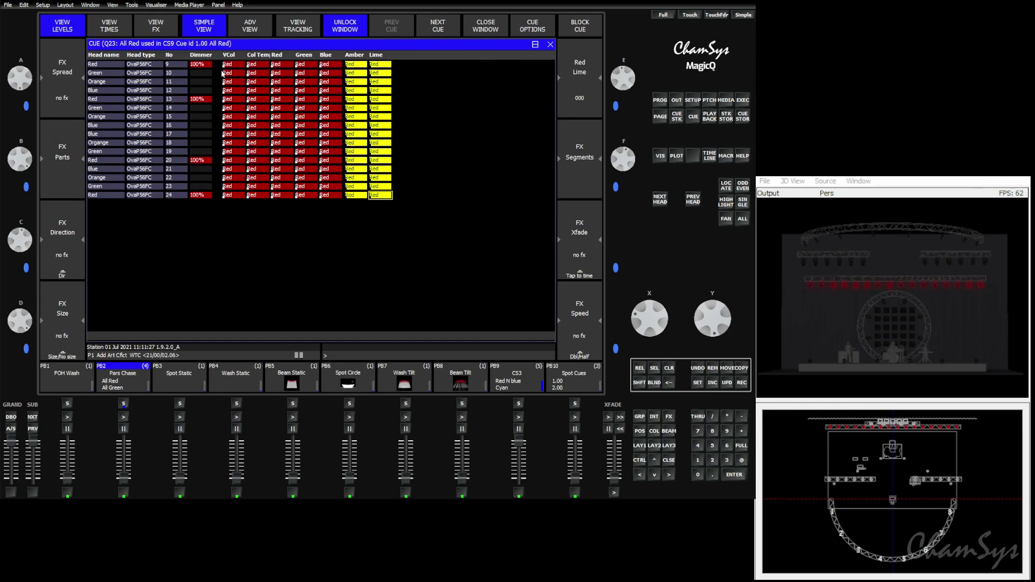
pyautogui.click(442, 26)
pyautogui.click(440, 28)
pyautogui.click(438, 30)
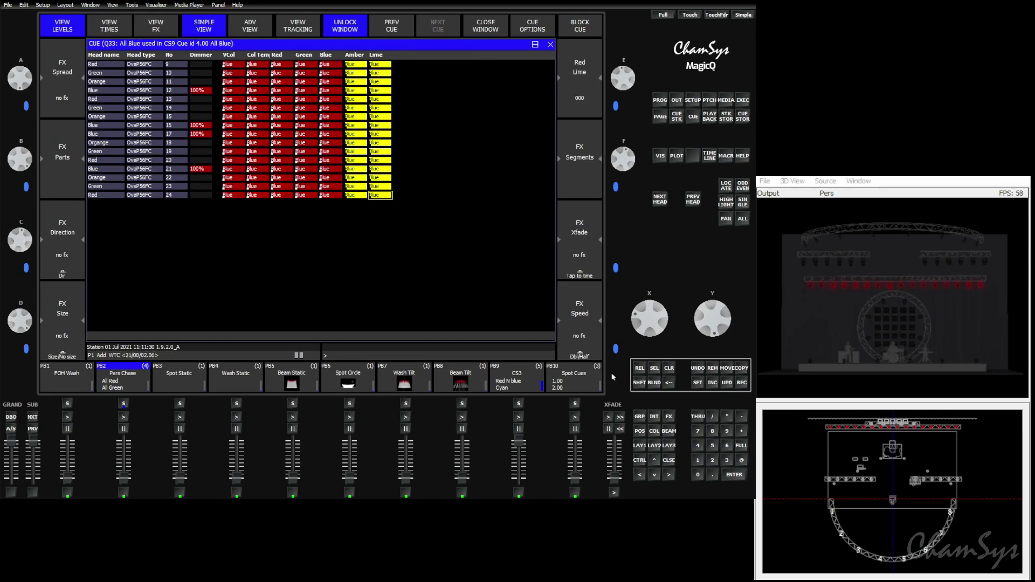
# - Clear the programmer and raise the PB2 playback to run the Pars Chase
pyautogui.click(669, 368)
pyautogui.click(639, 445)
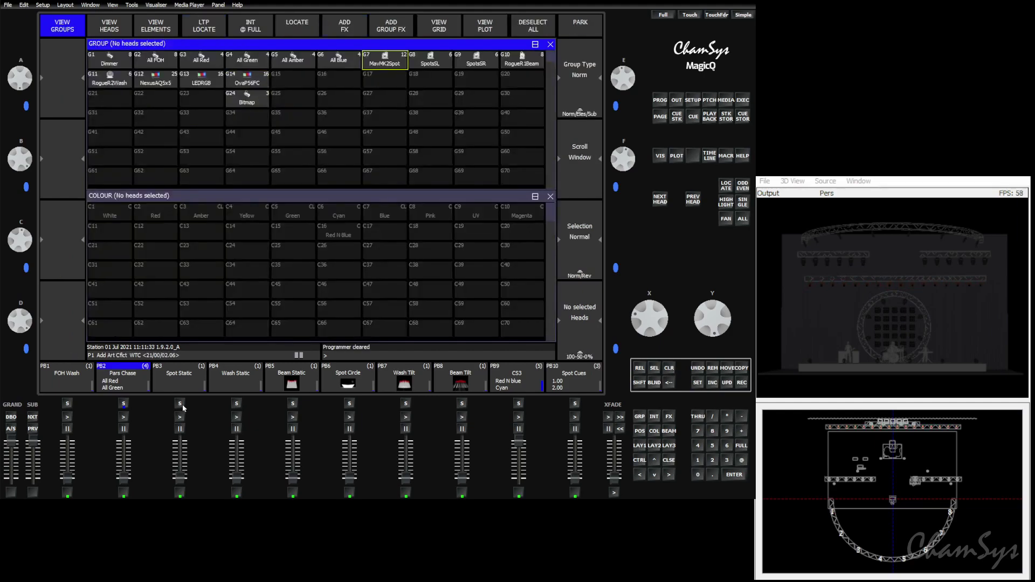
pyautogui.moveTo(123, 478); pyautogui.dragTo(127, 444)
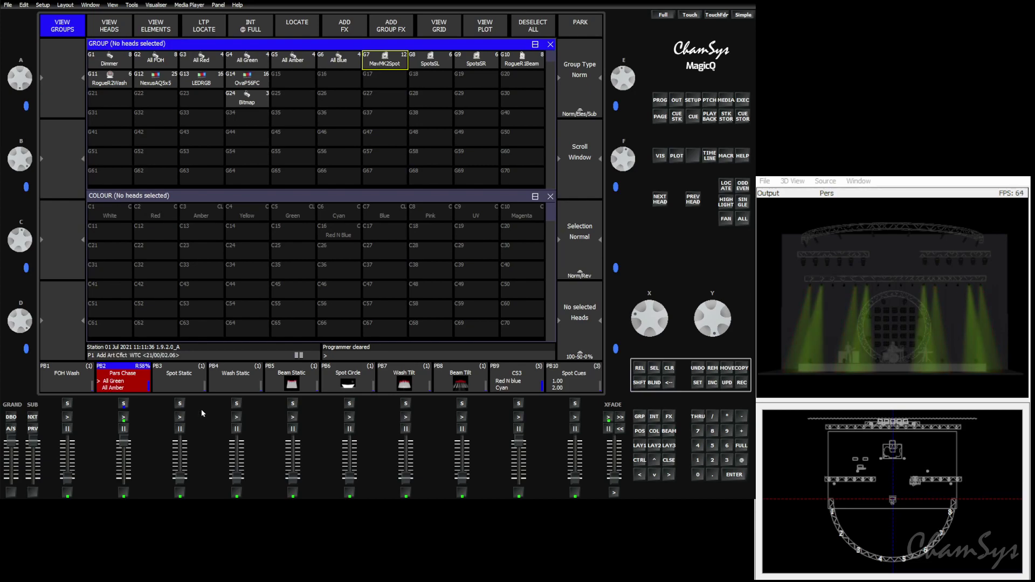
pyautogui.click(385, 60)
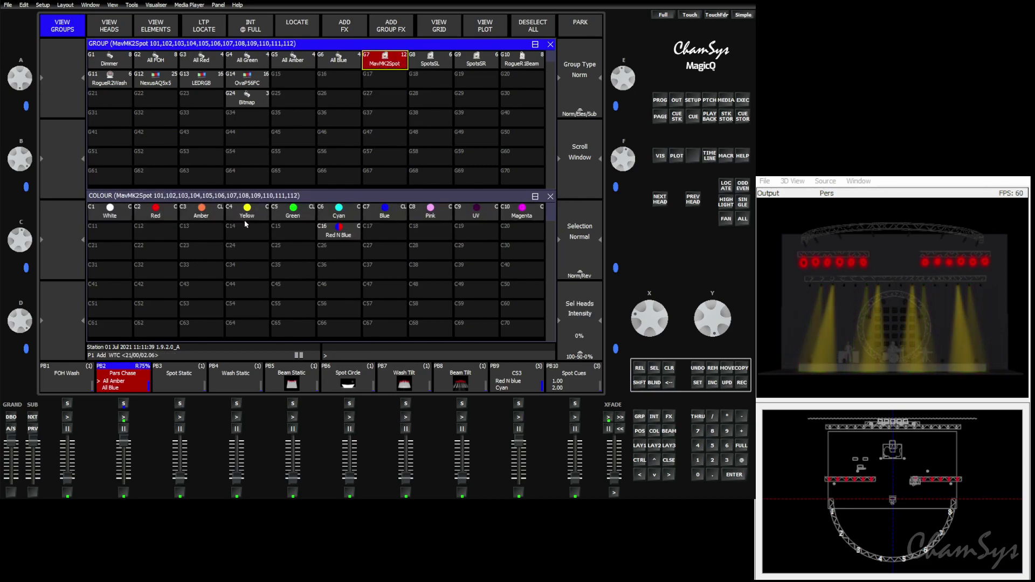
pyautogui.click(201, 212)
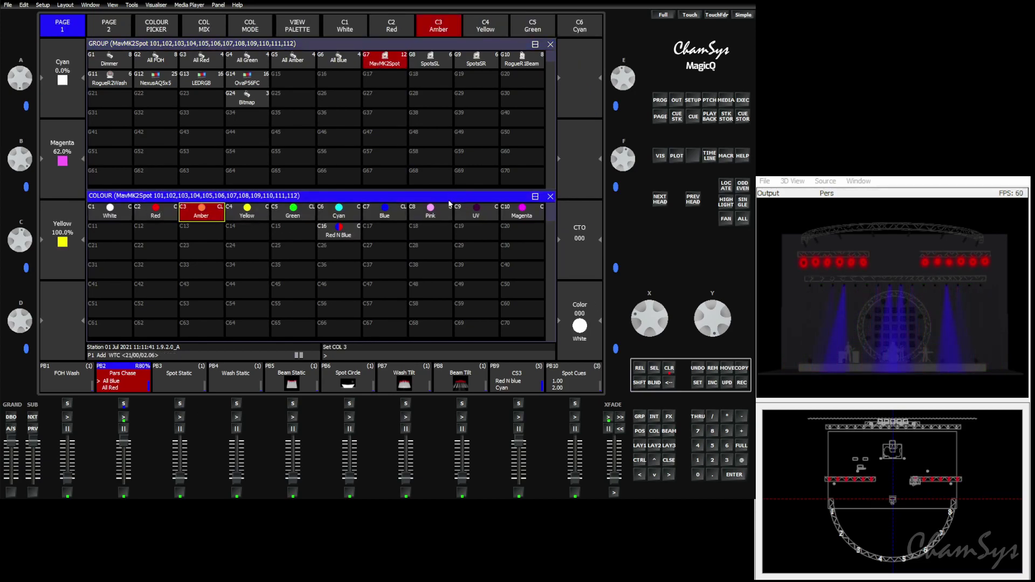
pyautogui.press('Escape')
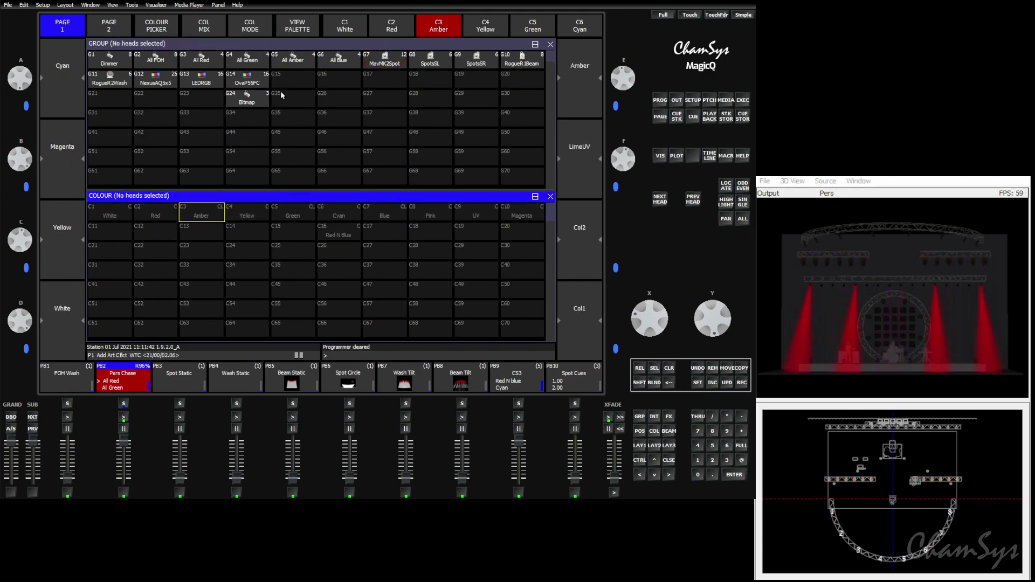
# - Apply Amber to the OvaP56FC group, raise its Amber channel to 100% and update the Amber palette with the result
pyautogui.click(246, 80)
pyautogui.click(201, 213)
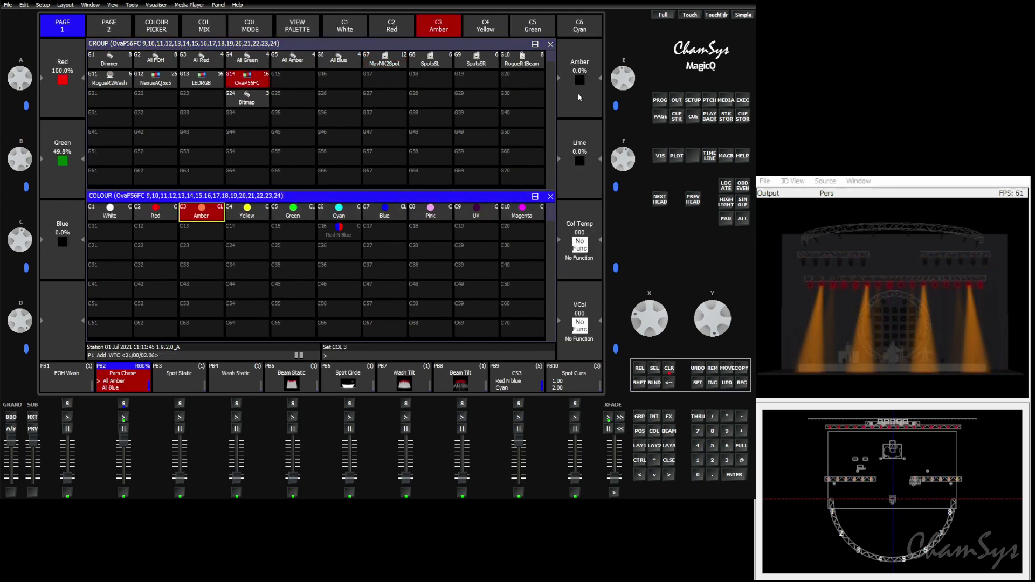
pyautogui.moveTo(622, 78); pyautogui.dragTo(619, 142)
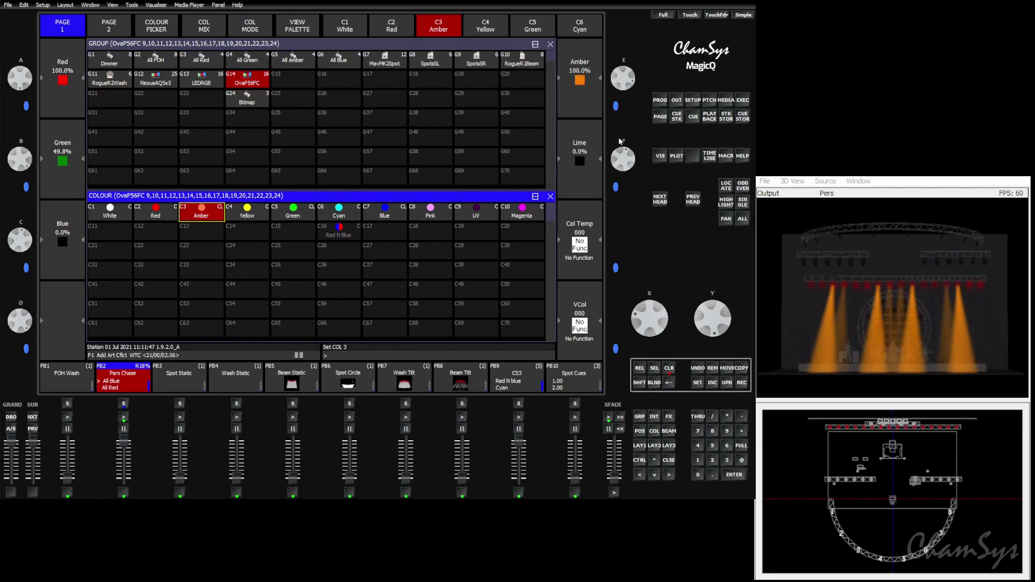
pyautogui.click(742, 382)
pyautogui.click(201, 212)
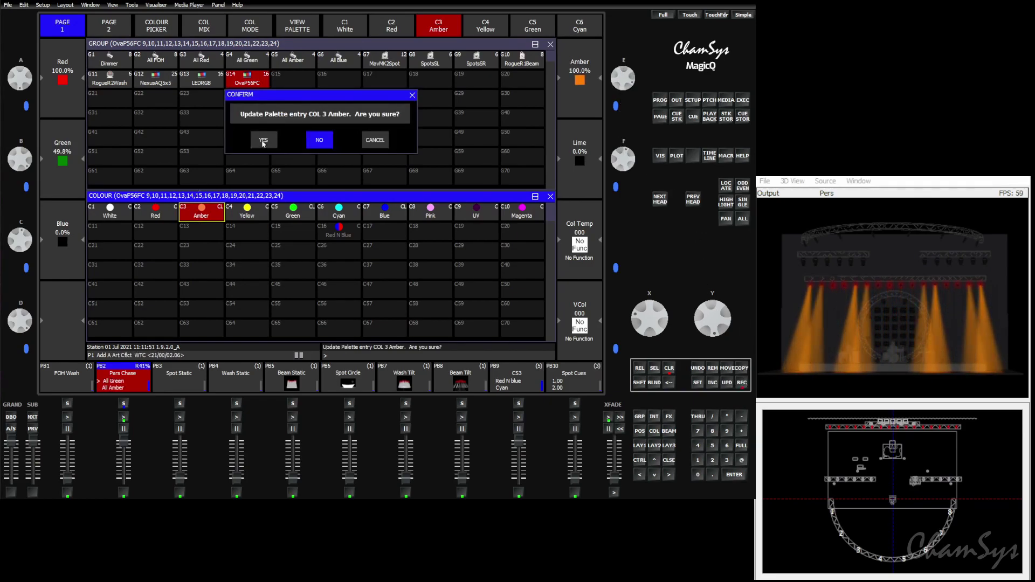
pyautogui.click(265, 141)
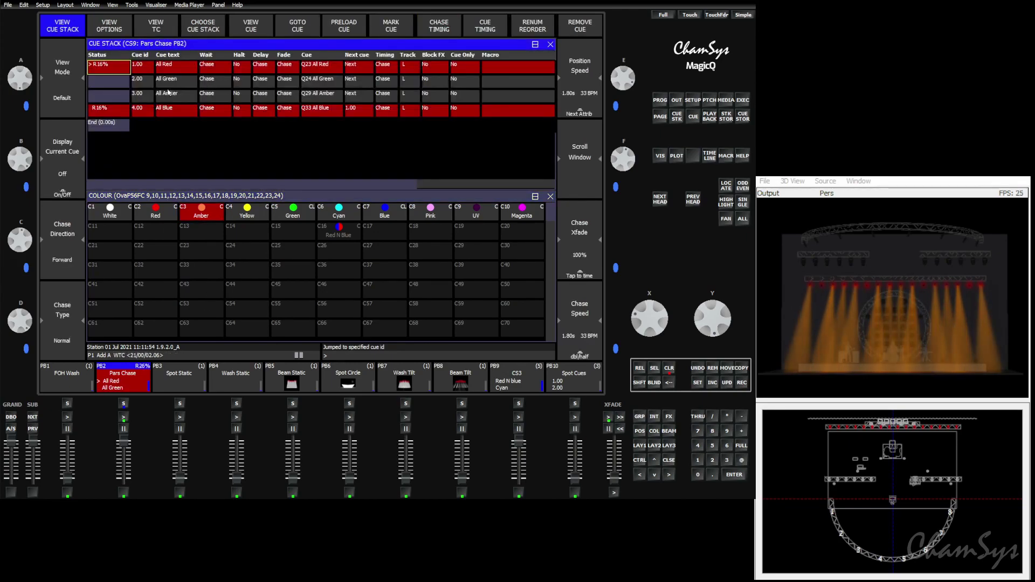
# - Open the All Amber cue, inspect the Amber channel's raw values for every head in the advanced view, and close it
pyautogui.click(115, 98)
pyautogui.click(114, 98)
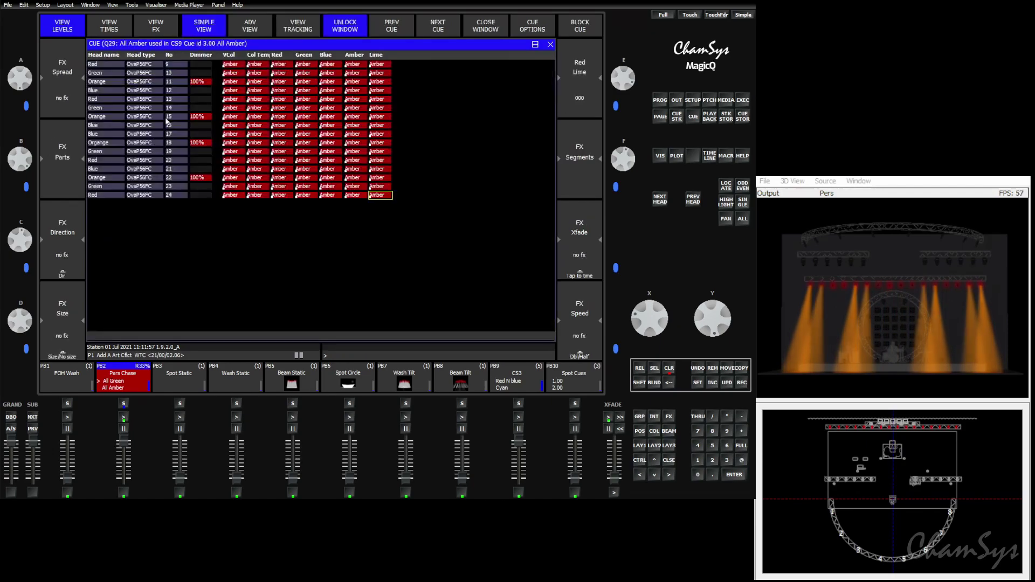
pyautogui.click(251, 29)
pyautogui.moveTo(298, 67); pyautogui.dragTo(296, 196)
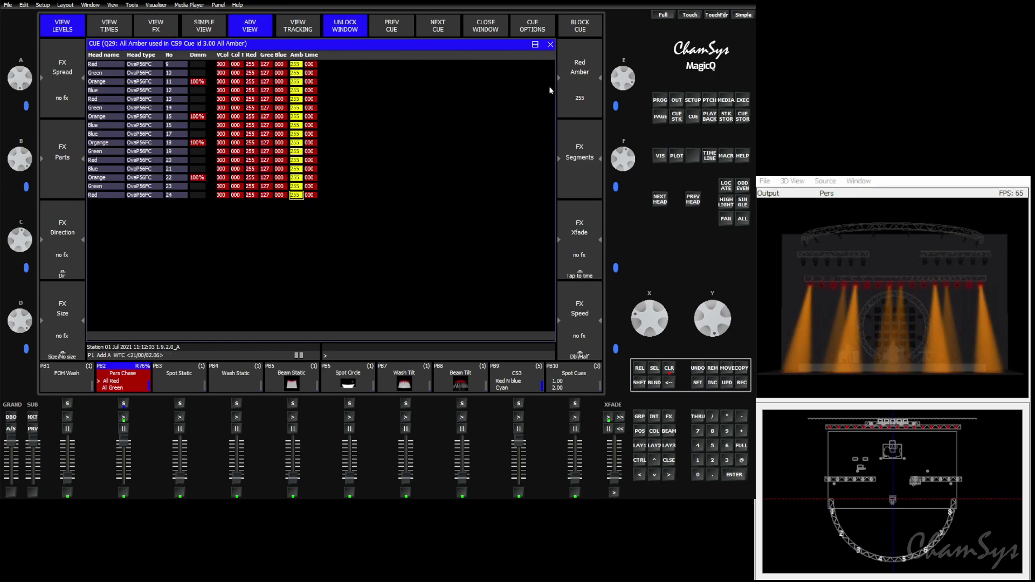
pyautogui.click(550, 45)
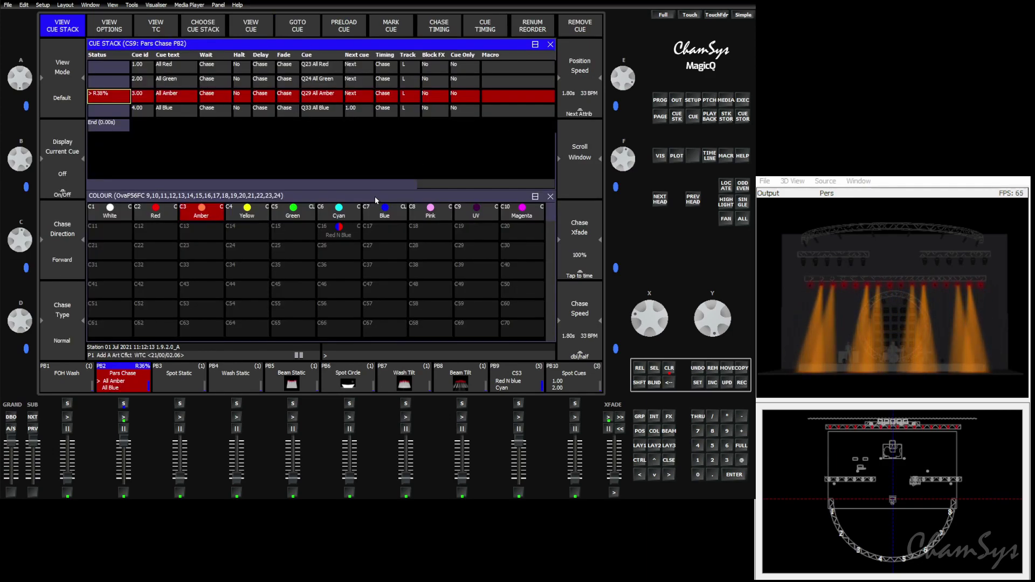